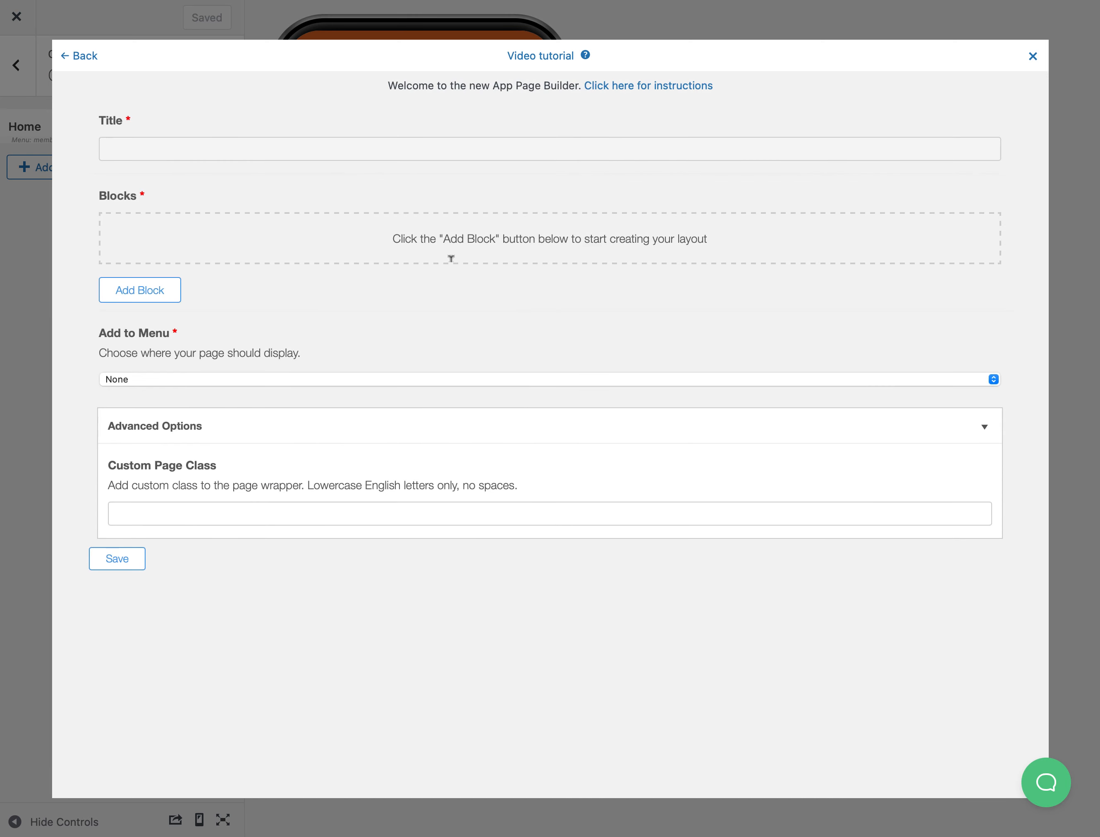
Set the new app page's title to "Exercise Library"
{"action": "left_click", "coordinate": [192, 143]}
{"action": "type", "text": "E"}
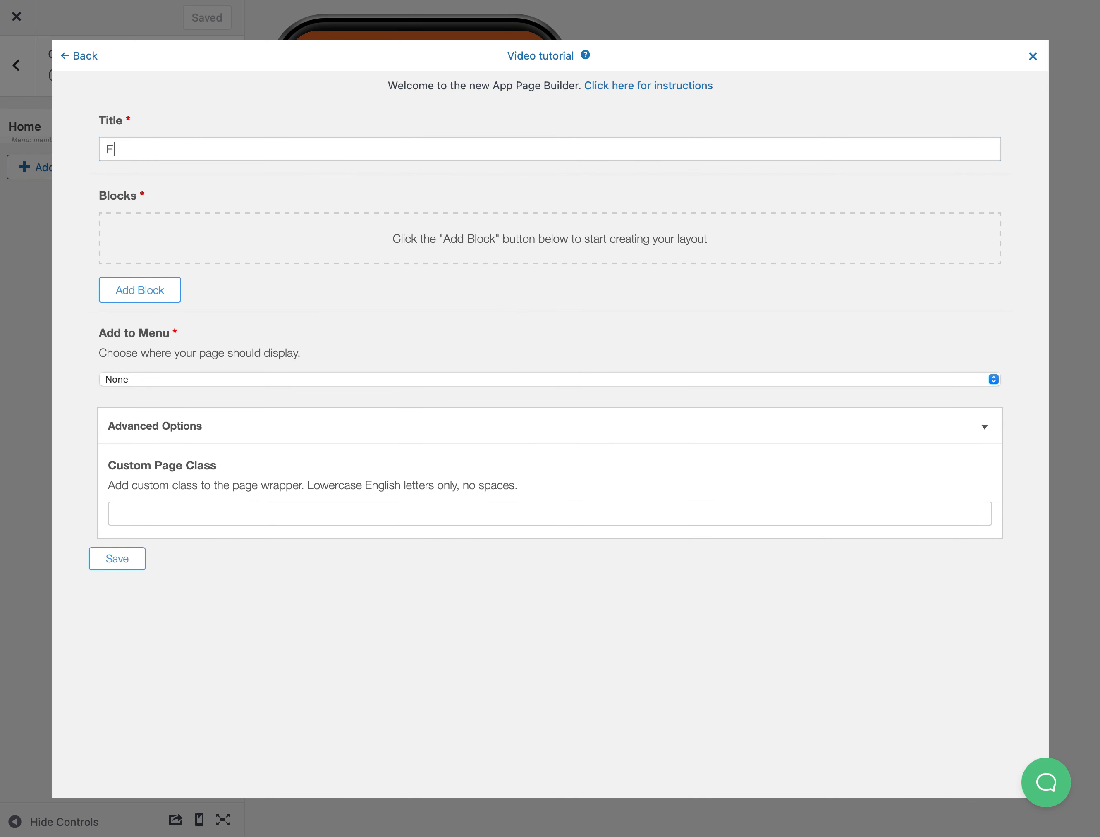
{"action": "type", "text": "xcer"}
{"action": "key", "text": "BackSpace"}
{"action": "key", "text": "BackSpace"}
{"action": "key", "text": "BackSpace"}
{"action": "type", "text": "ercise Library"}
Add a WordPress Post List block to the page and enable its Infinite Scroll option
{"action": "left_click", "coordinate": [133, 298]}
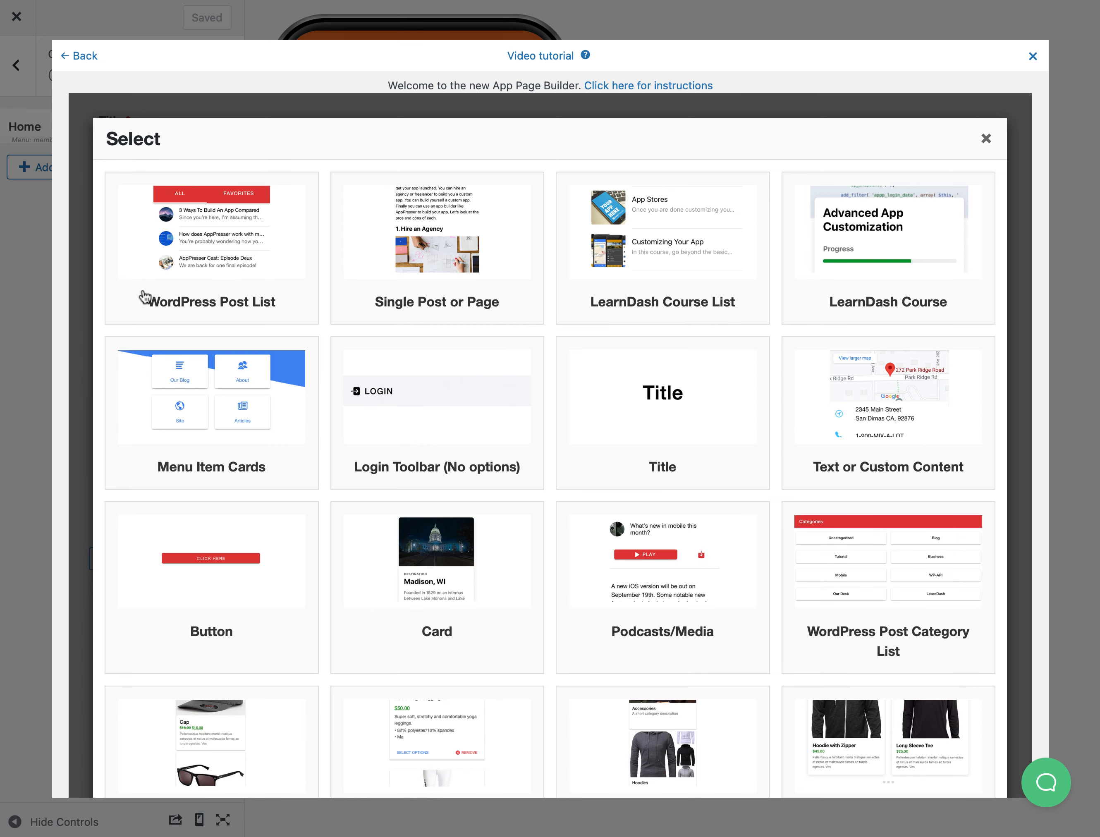
{"action": "left_click", "coordinate": [257, 262]}
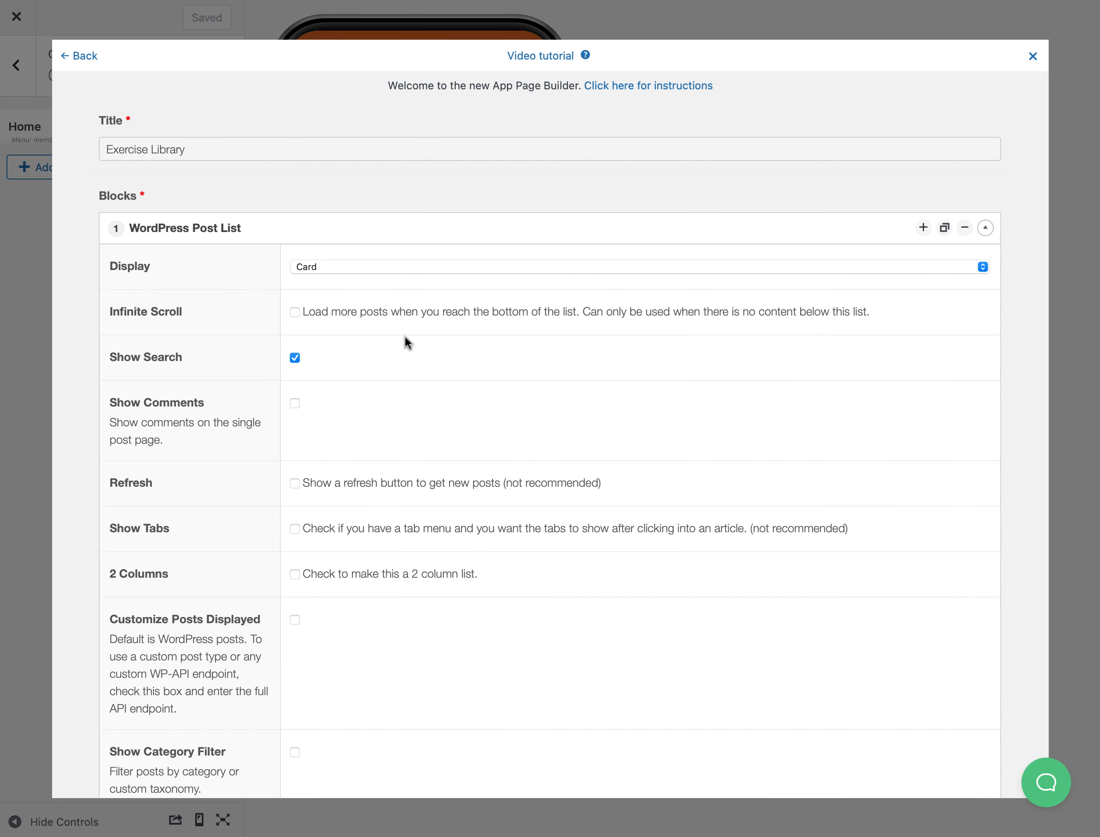
{"action": "scroll", "coordinate": [405, 337], "scroll_direction": "down", "scroll_amount": 1}
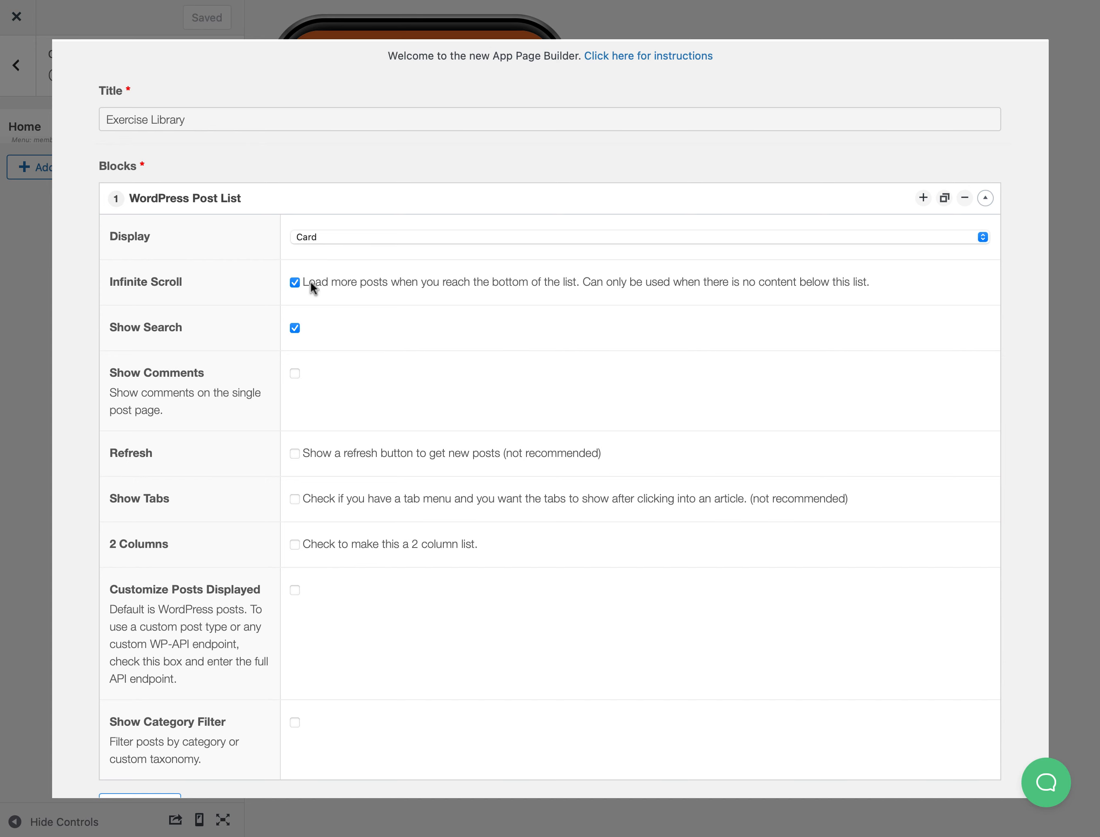
{"action": "scroll", "coordinate": [303, 382], "scroll_direction": "down", "scroll_amount": 5}
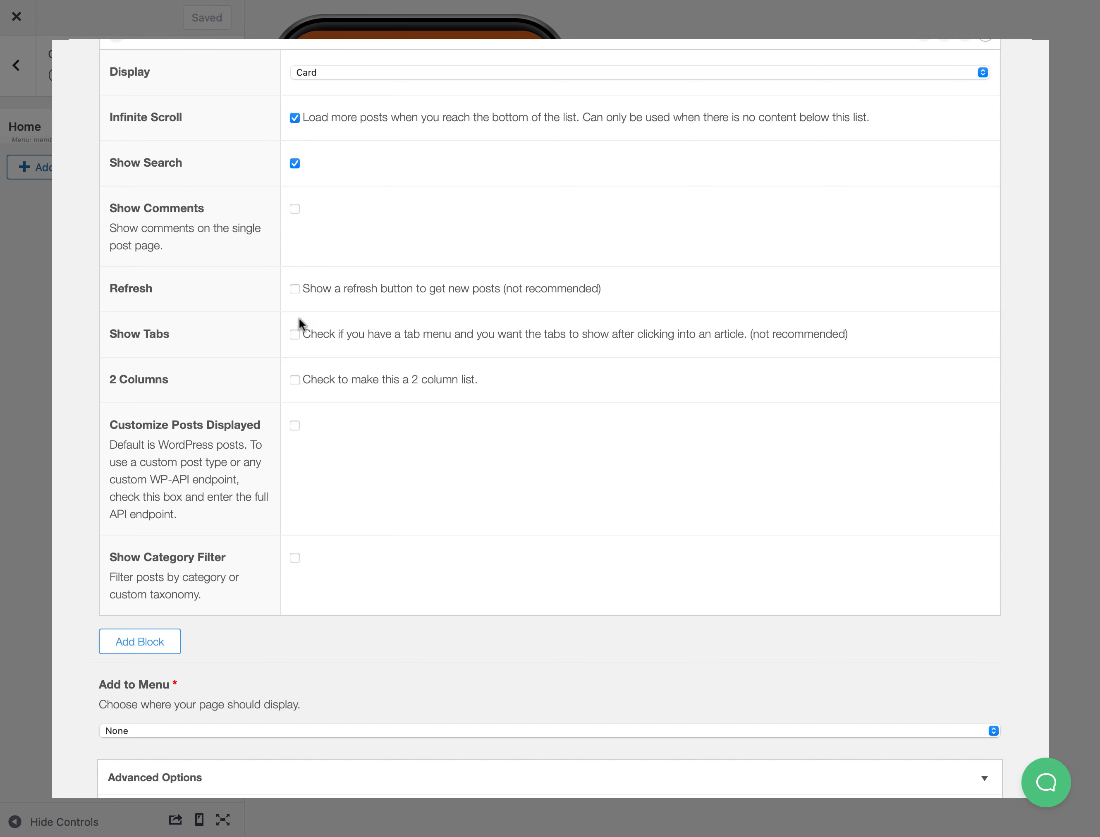
{"action": "scroll", "coordinate": [298, 322], "scroll_direction": "down", "scroll_amount": 2}
{"action": "scroll", "coordinate": [294, 340], "scroll_direction": "down", "scroll_amount": 4}
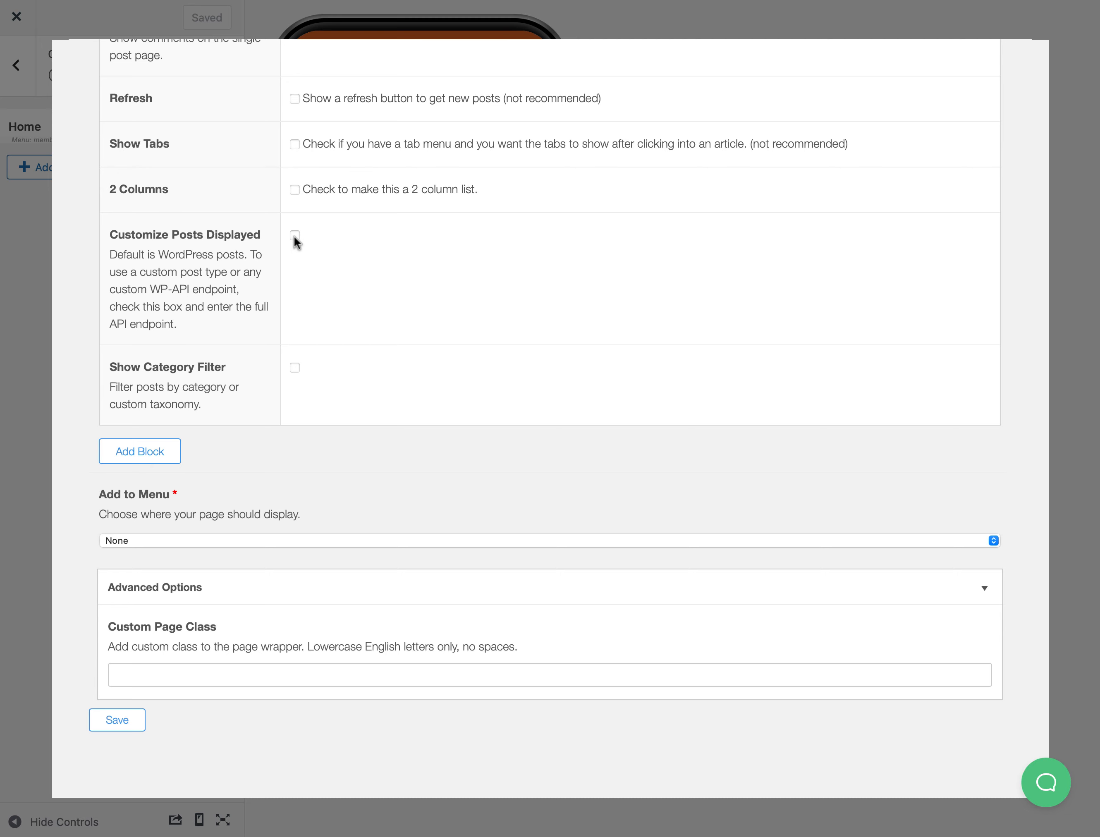
{"action": "scroll", "coordinate": [296, 242], "scroll_direction": "up", "scroll_amount": 8}
{"action": "scroll", "coordinate": [295, 242], "scroll_direction": "down", "scroll_amount": 3}
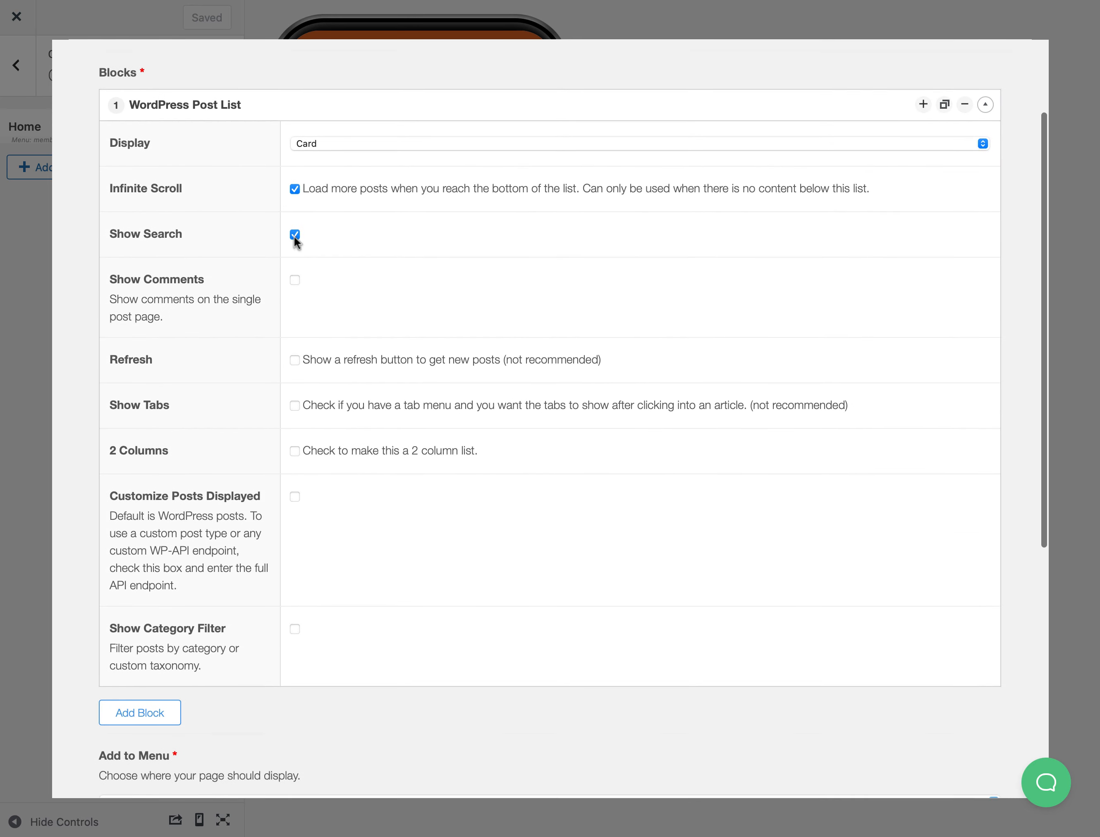
{"action": "scroll", "coordinate": [295, 242], "scroll_direction": "down", "scroll_amount": 1}
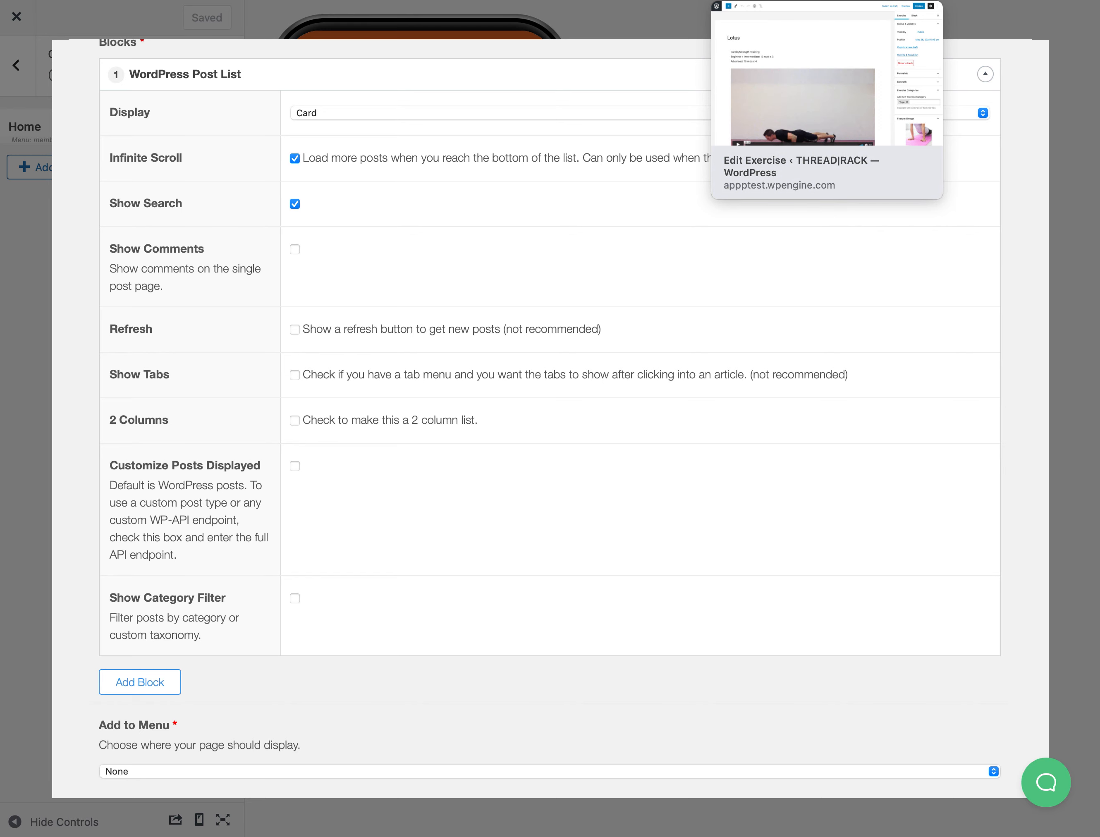
Switch to the WordPress admin and go back from the Lotus exercise editor to the list of all exercises
{"action": "left_click", "coordinate": [826, 0]}
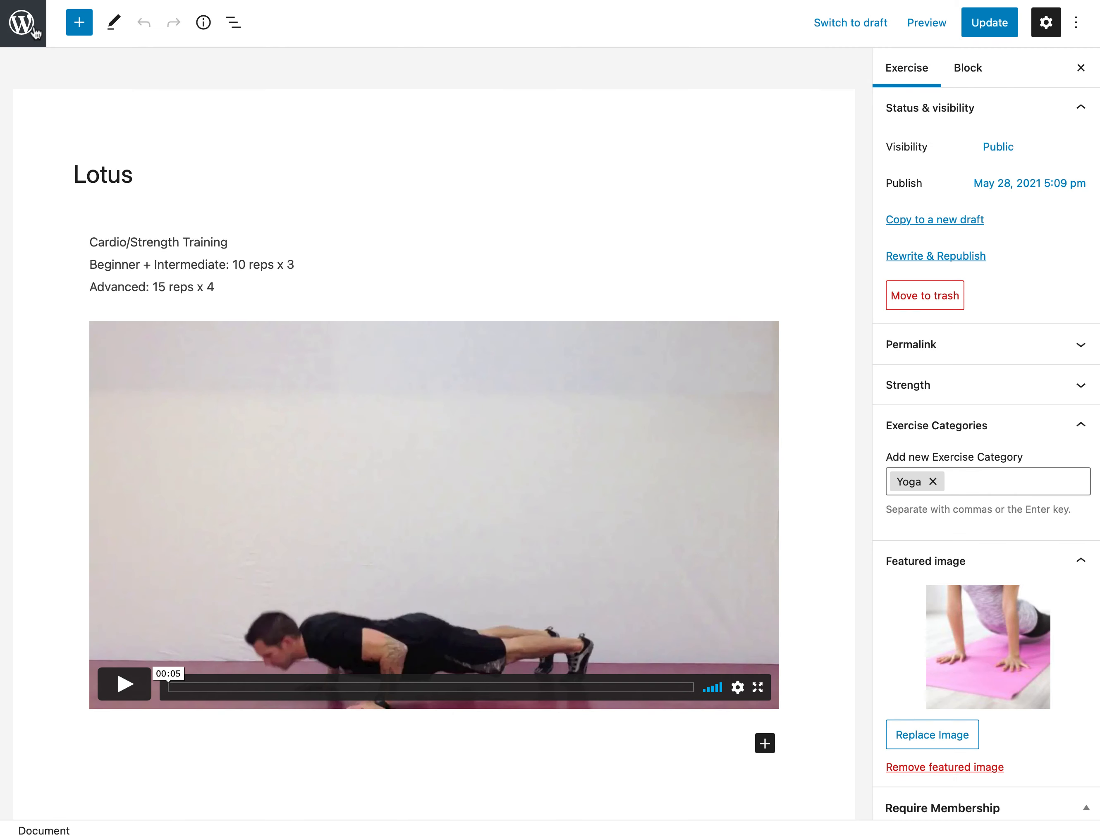
{"action": "key", "text": "super+bracketleft"}
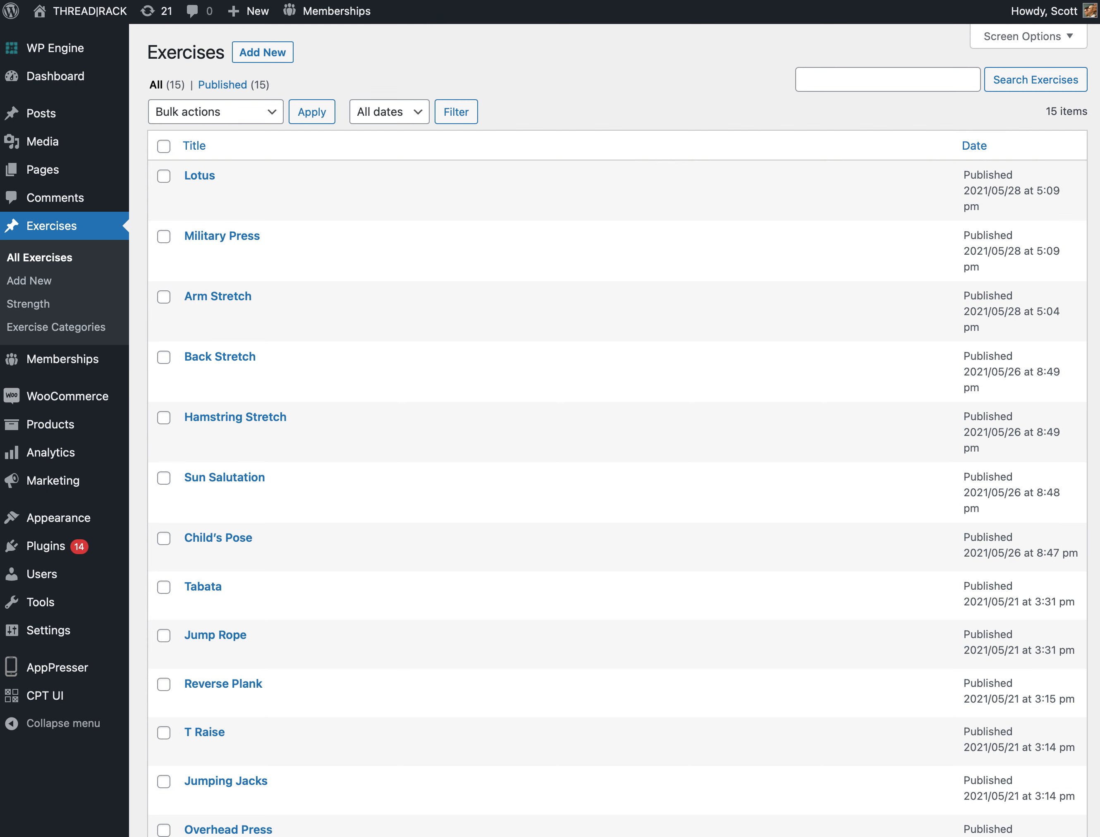
Return to the app page builder and enable Customize Posts Displayed for the WordPress Post List block
{"action": "left_click", "coordinate": [449, 1]}
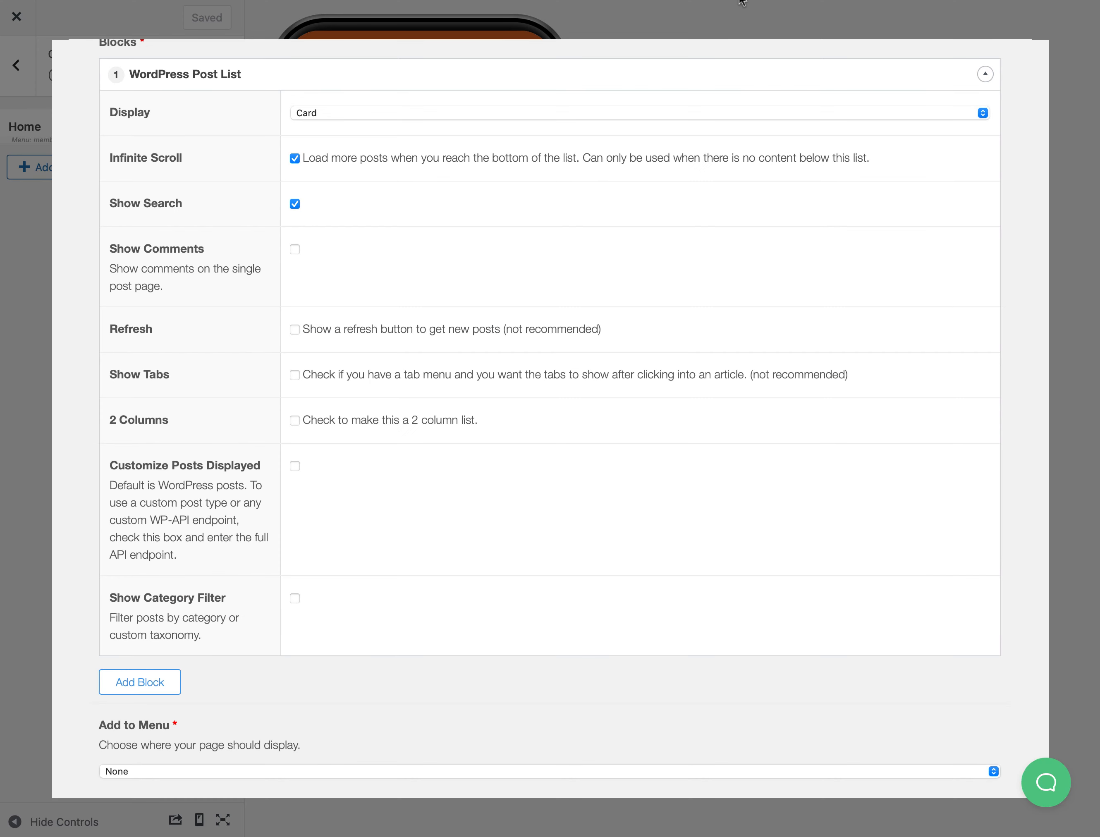
{"action": "mouse_move", "coordinate": [740, 1]}
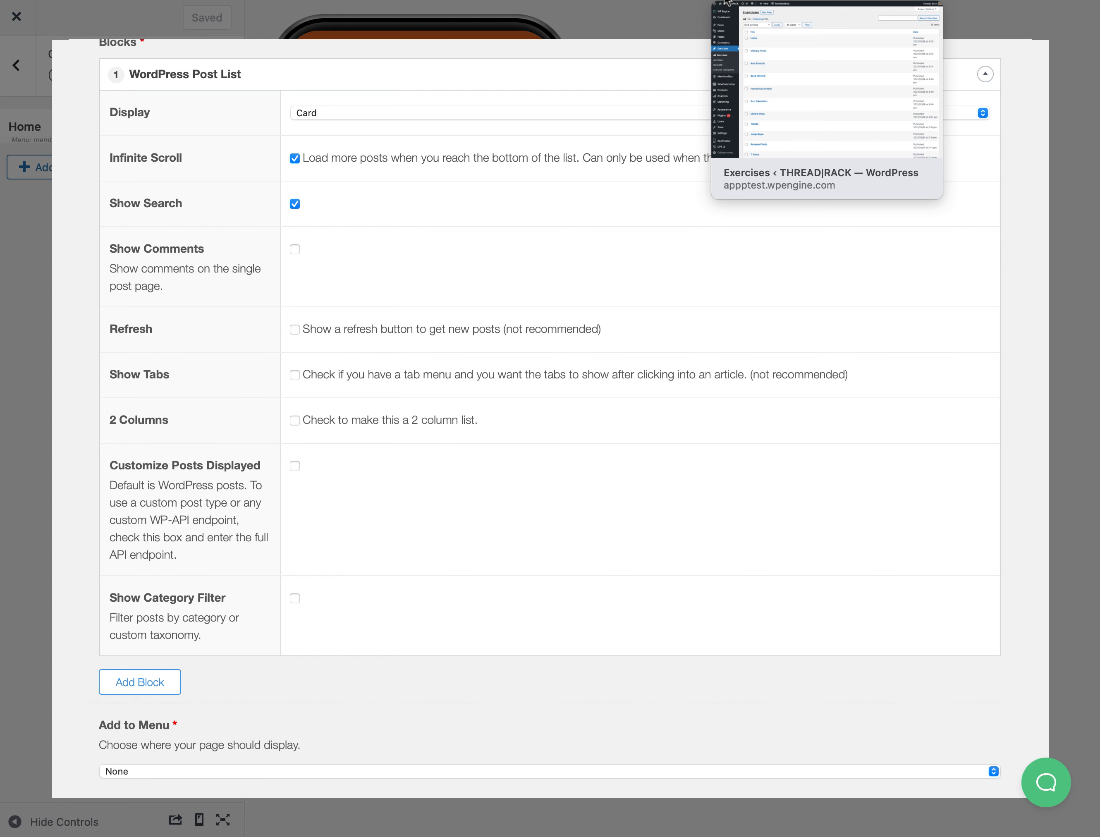
{"action": "left_click", "coordinate": [296, 468]}
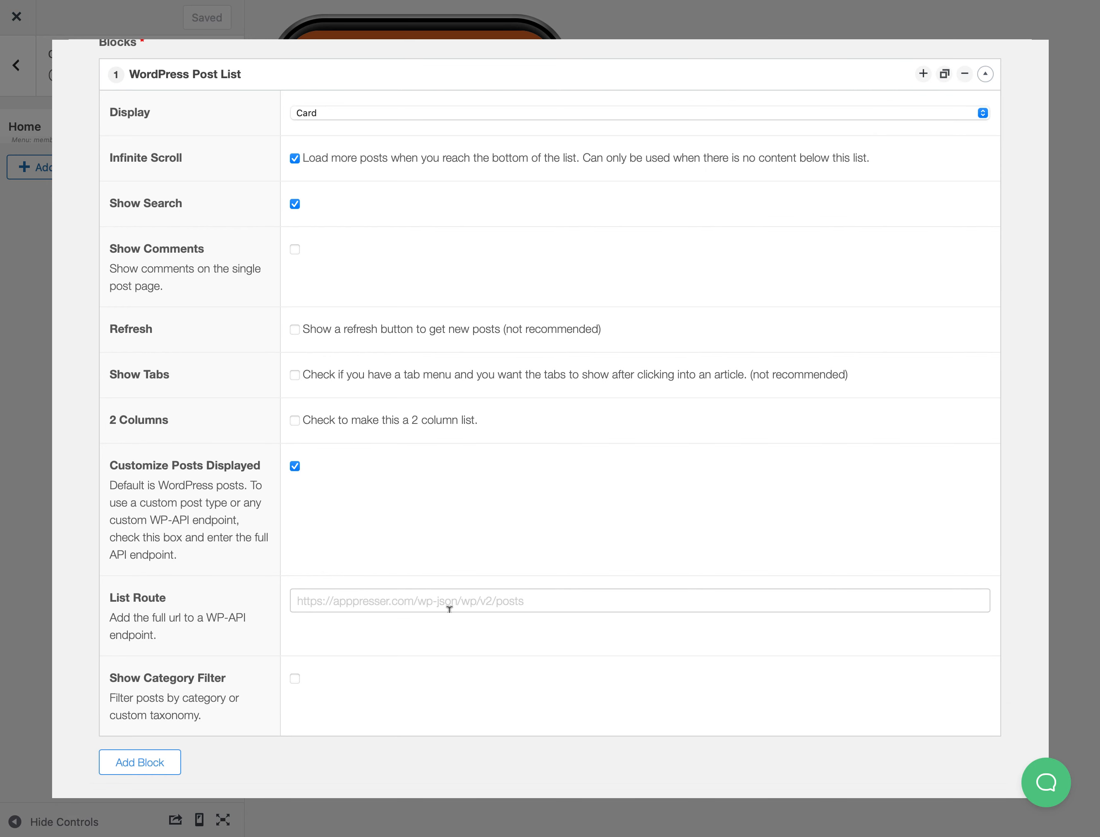
Switch to the WordPress admin and open the CPT UI Add/Edit Post Types settings
{"action": "left_click", "coordinate": [740, 2]}
{"action": "left_click", "coordinate": [550, 0]}
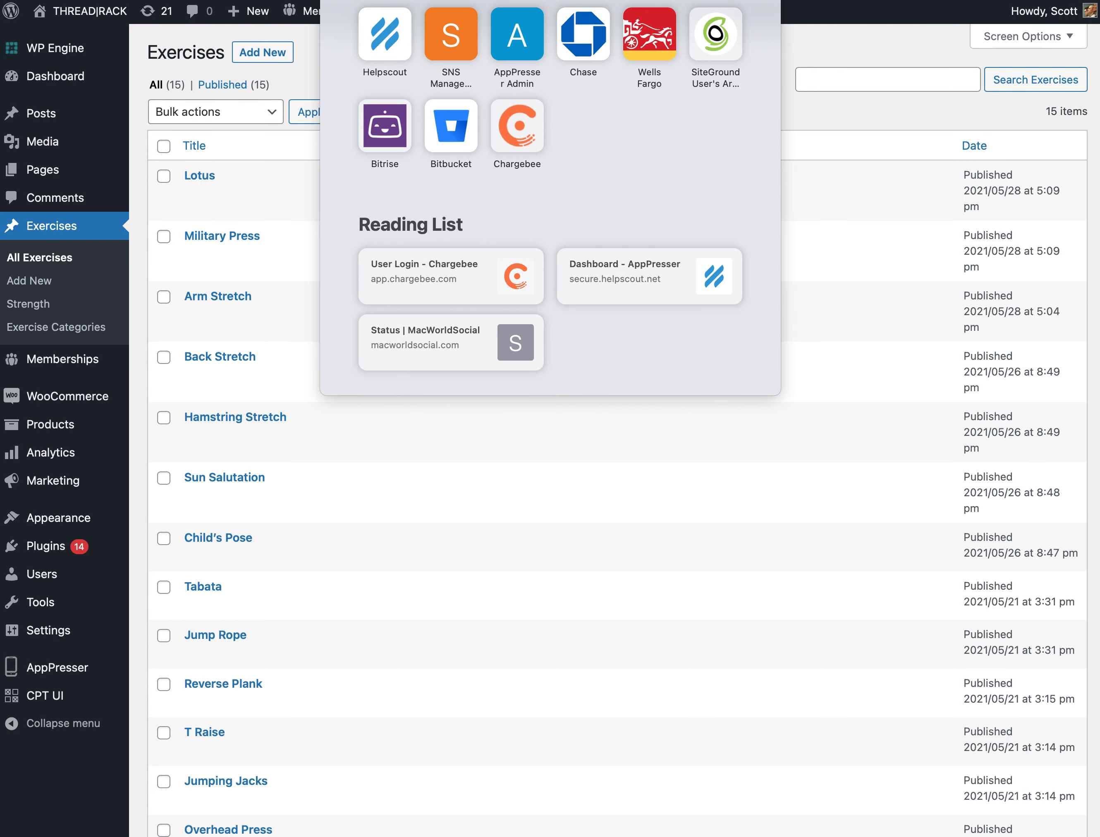
{"action": "key", "text": "Escape"}
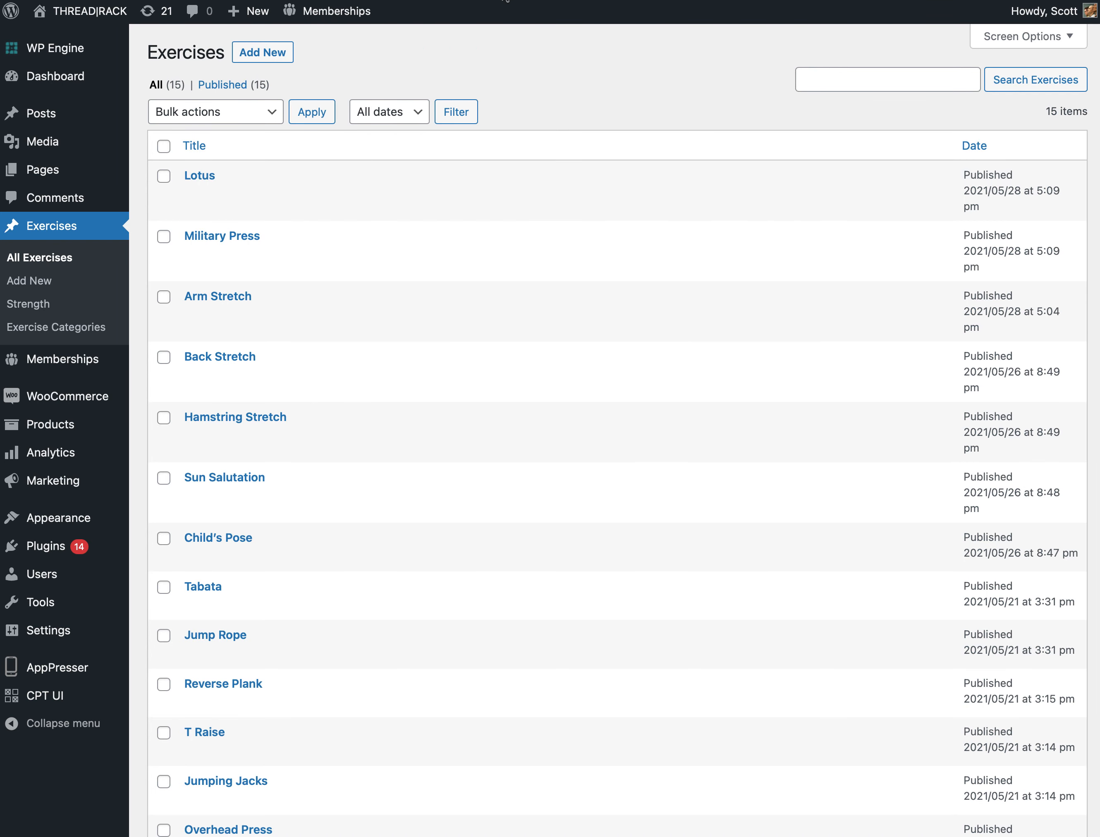
{"action": "mouse_move", "coordinate": [41, 701]}
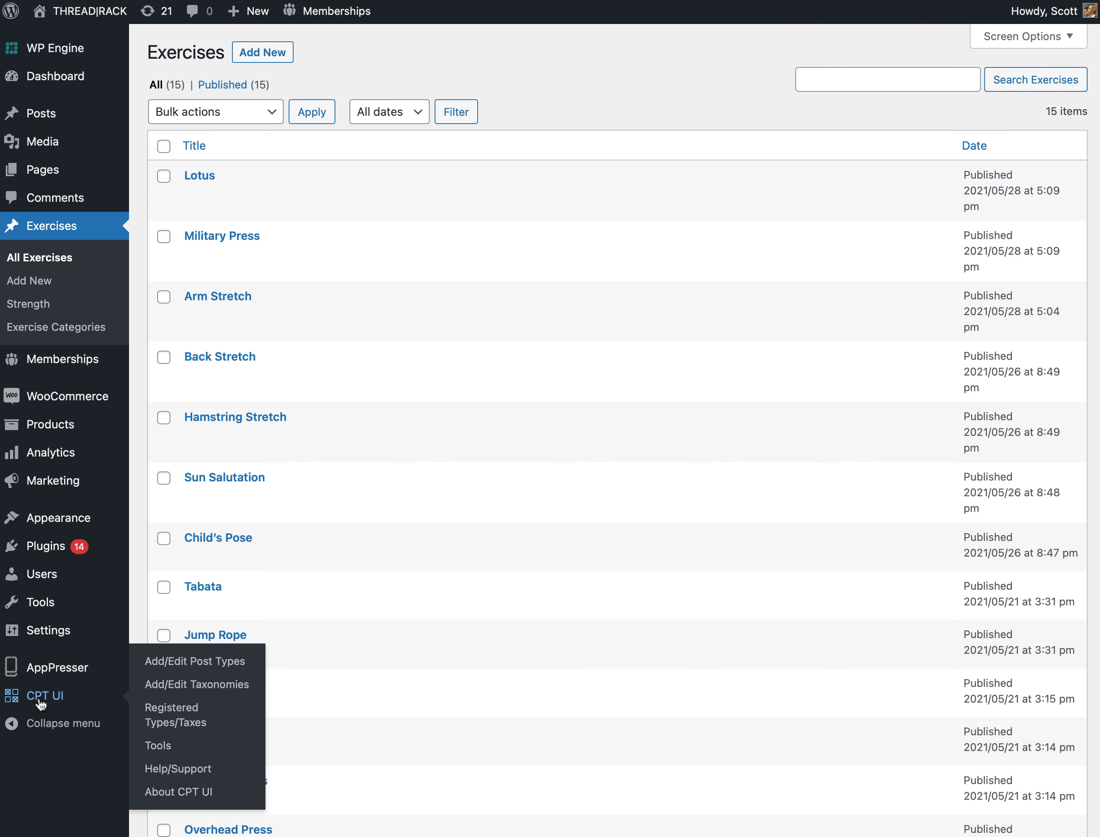
{"action": "left_click", "coordinate": [38, 697]}
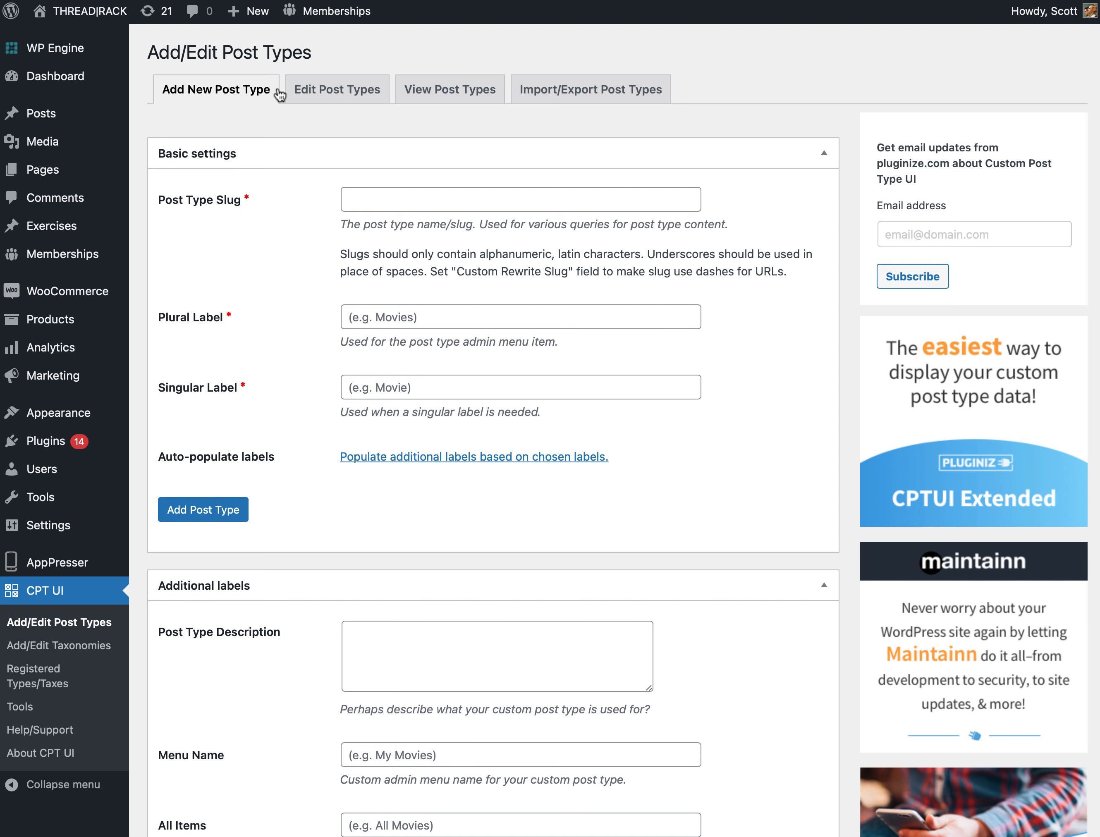
Check in the post type settings that Show in REST API is set to True
{"action": "left_click", "coordinate": [319, 88]}
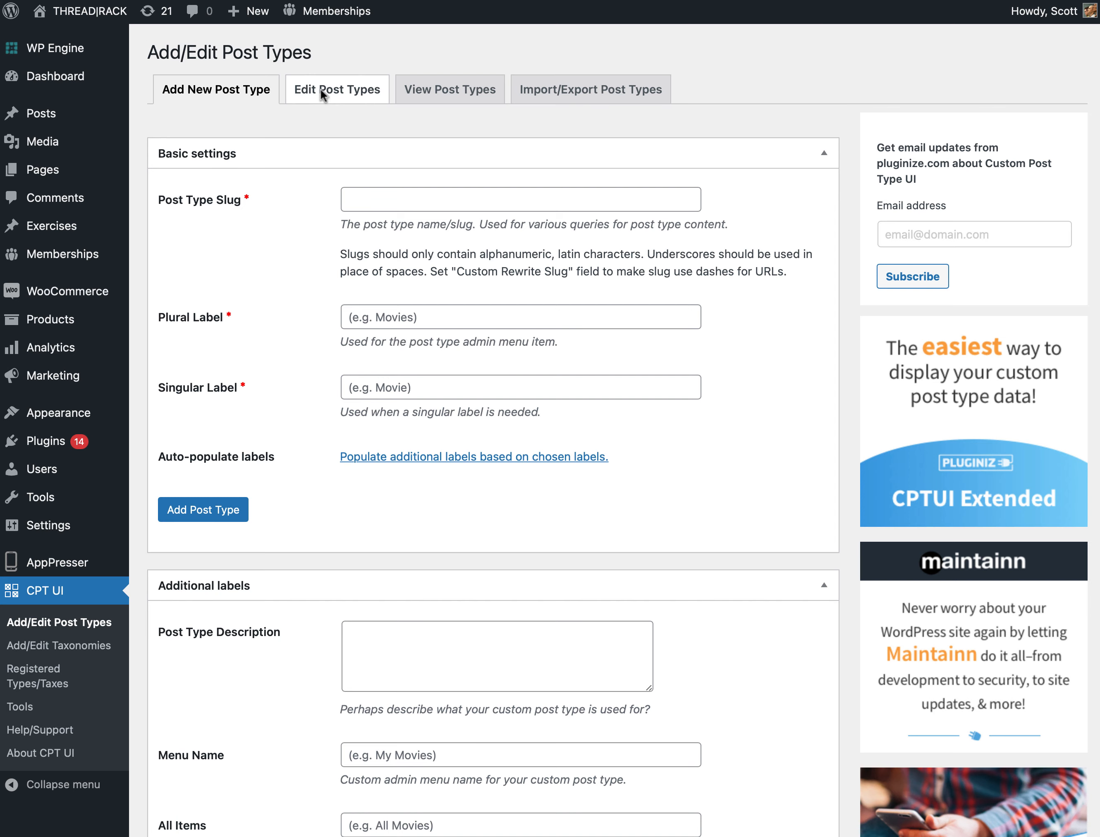
{"action": "scroll", "coordinate": [300, 445], "scroll_direction": "down", "scroll_amount": 20}
{"action": "scroll", "coordinate": [300, 444], "scroll_direction": "up", "scroll_amount": 3}
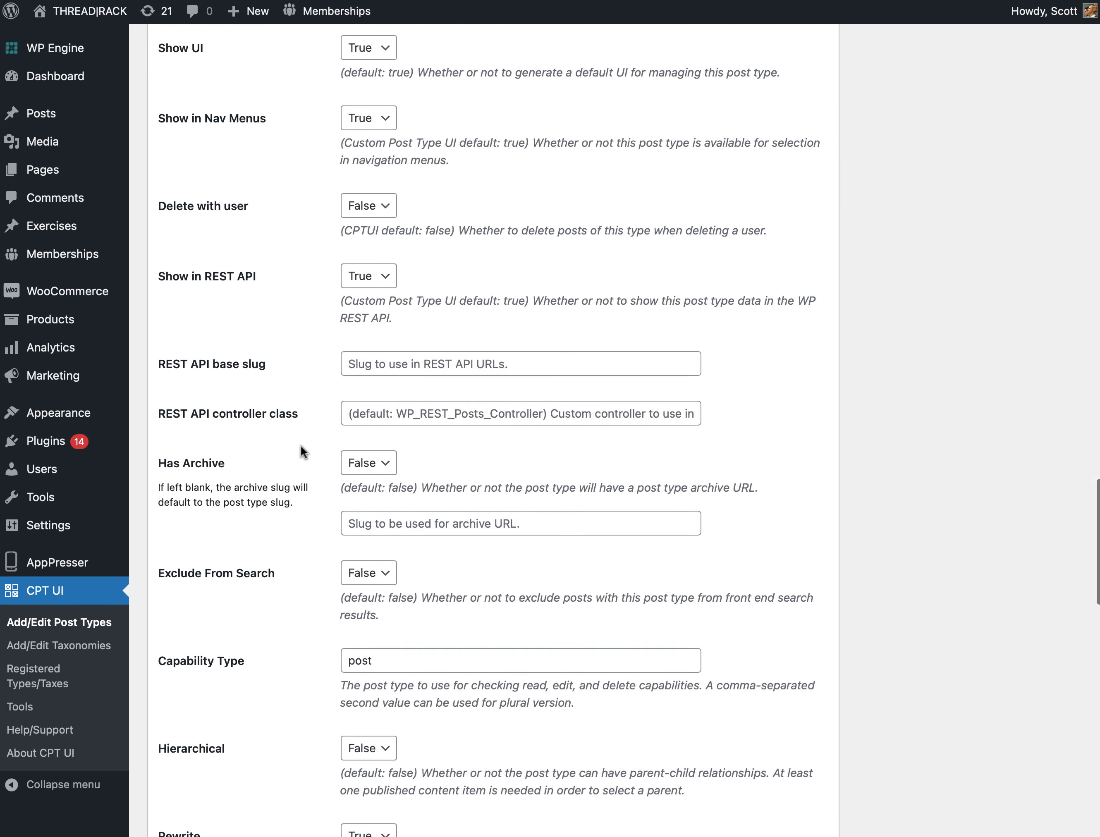
{"action": "left_click", "coordinate": [363, 351]}
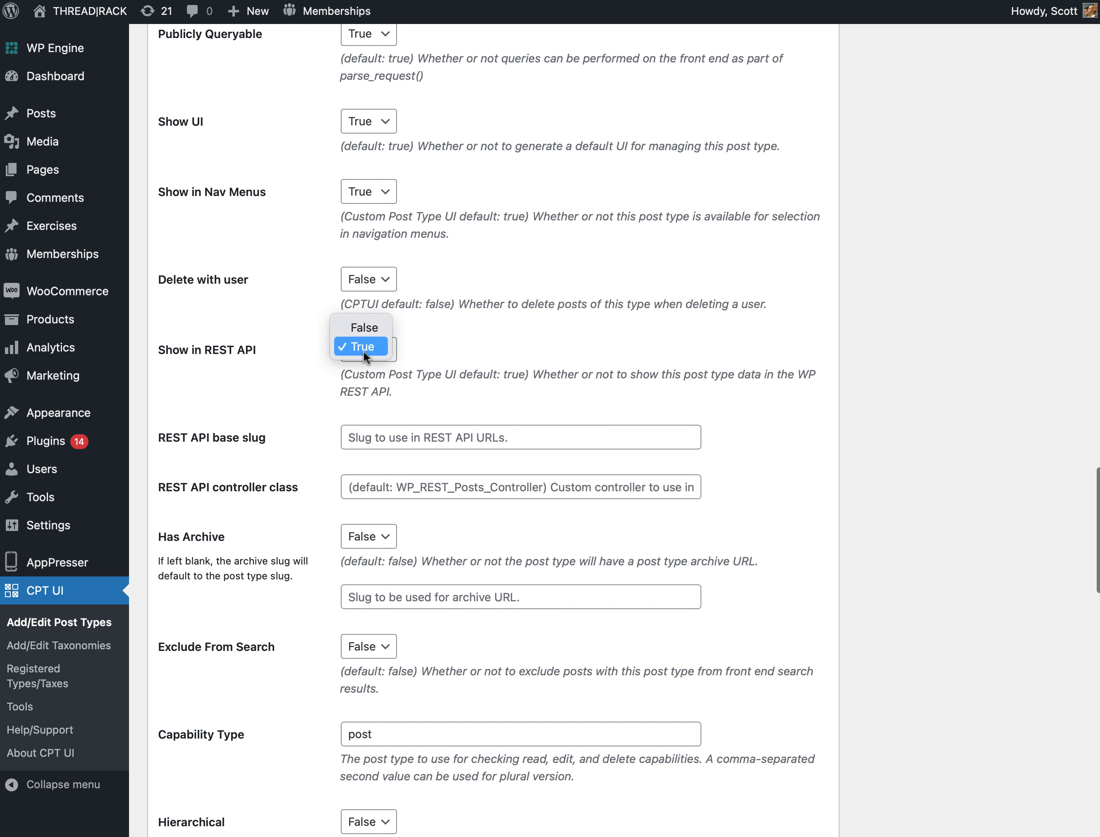
{"action": "left_click", "coordinate": [363, 350]}
{"action": "left_click", "coordinate": [423, 369]}
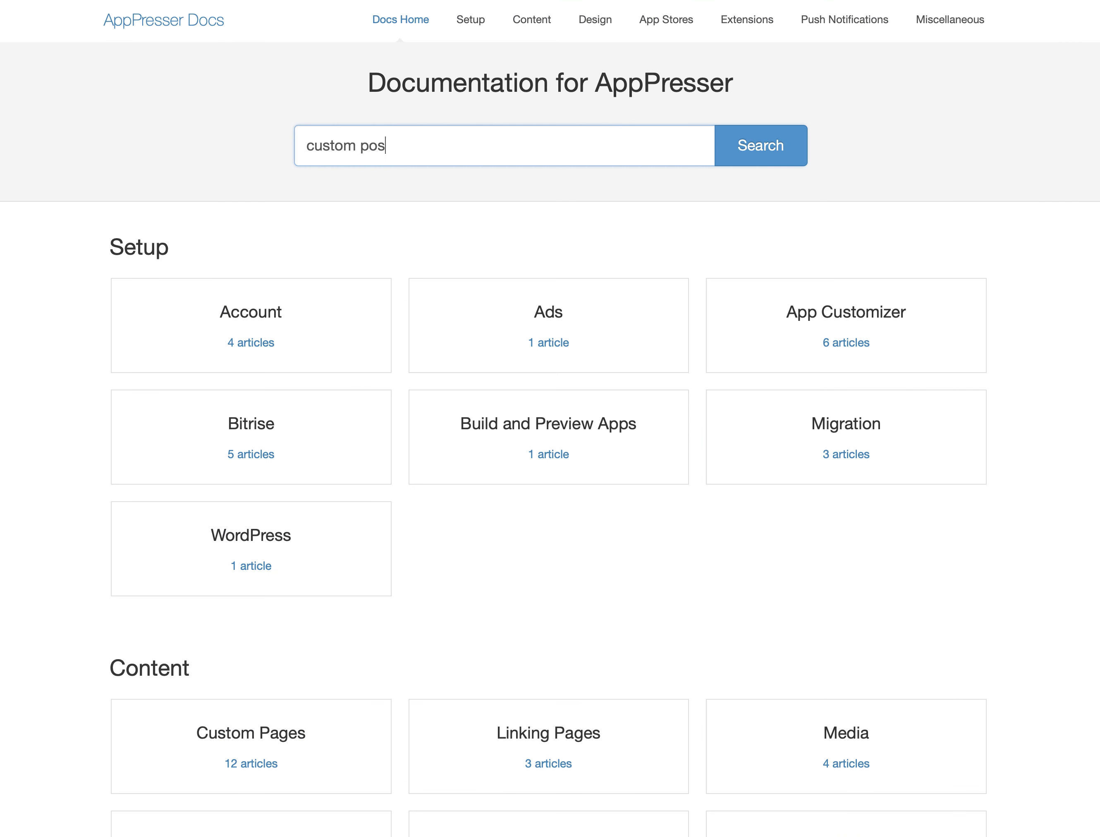
Search the AppPresser Docs for "custom post type" and read the Custom Post Types and Post Meta article
{"action": "type", "text": "type"}
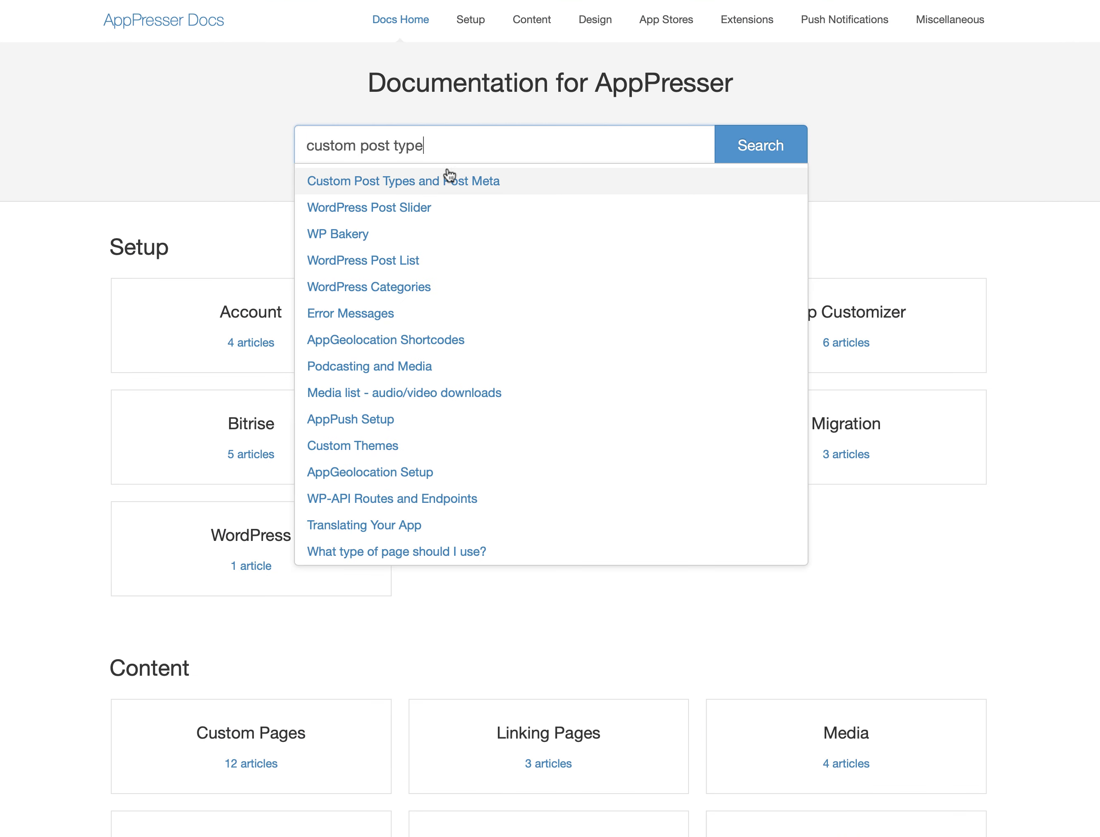
{"action": "left_click", "coordinate": [417, 187]}
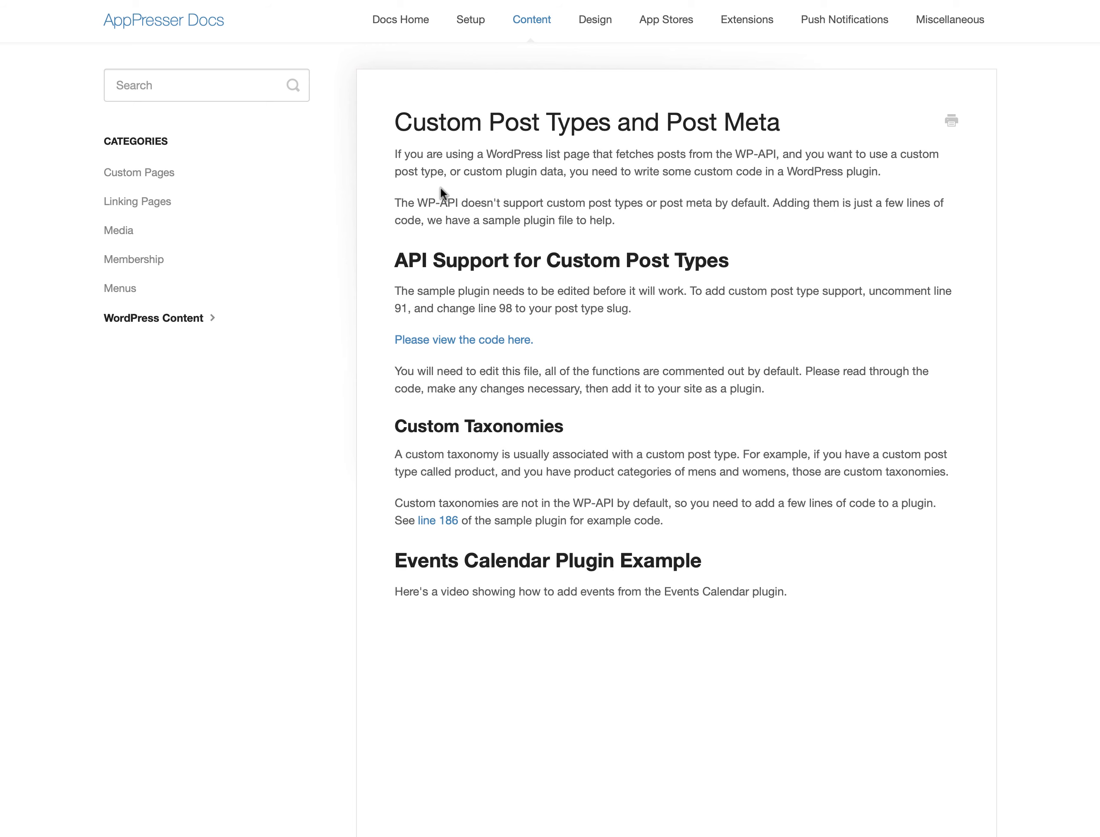
{"action": "scroll", "coordinate": [447, 309], "scroll_direction": "down", "scroll_amount": 5}
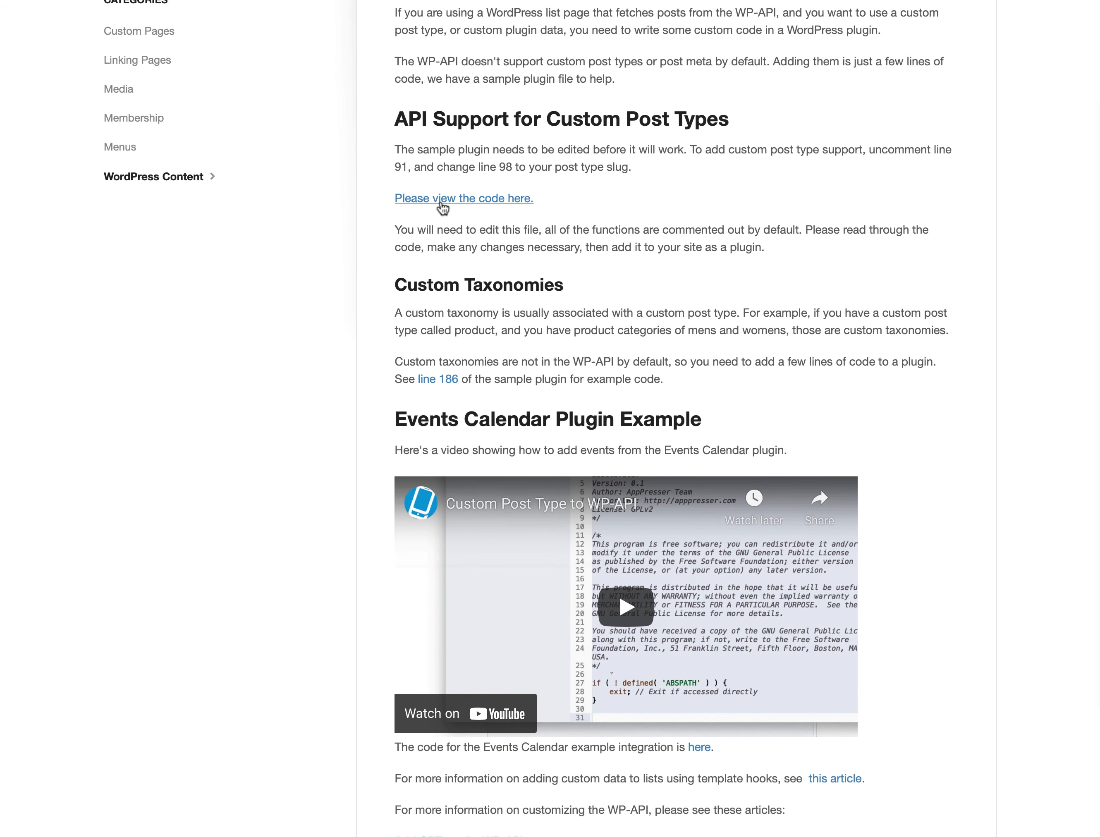
{"action": "scroll", "coordinate": [392, 353], "scroll_direction": "down", "scroll_amount": 3}
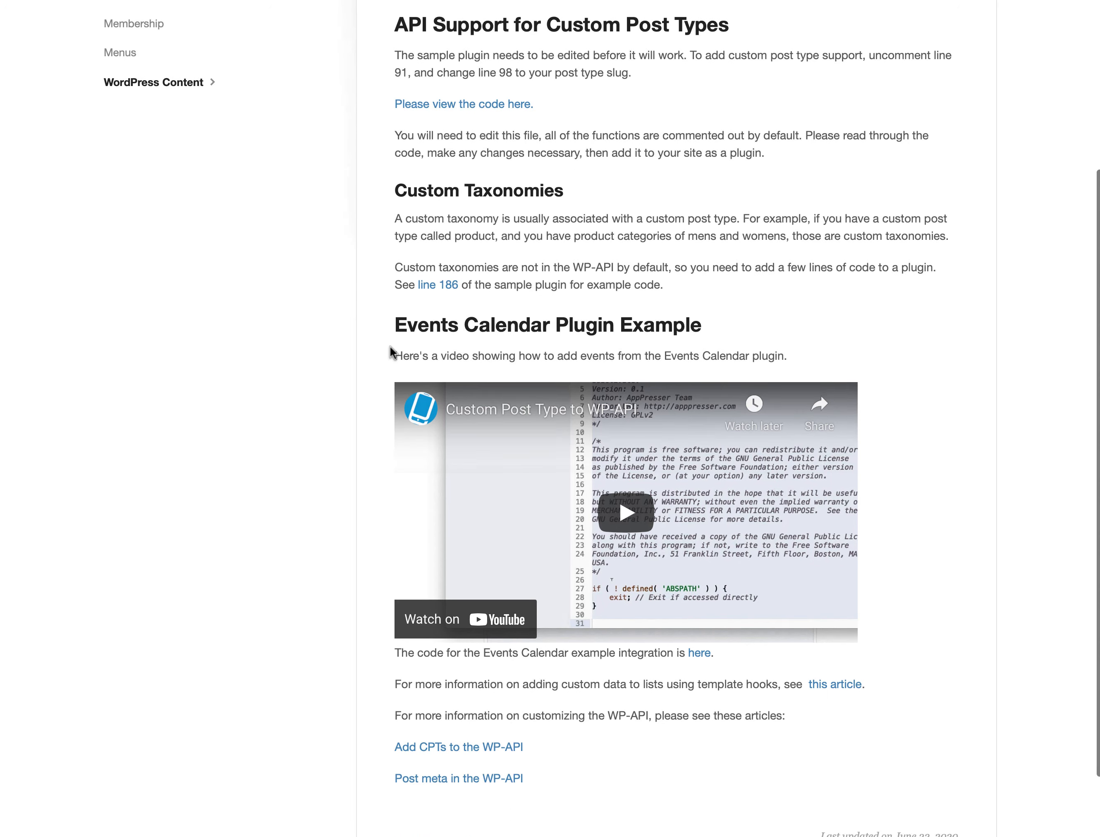
{"action": "scroll", "coordinate": [392, 353], "scroll_direction": "down", "scroll_amount": 2}
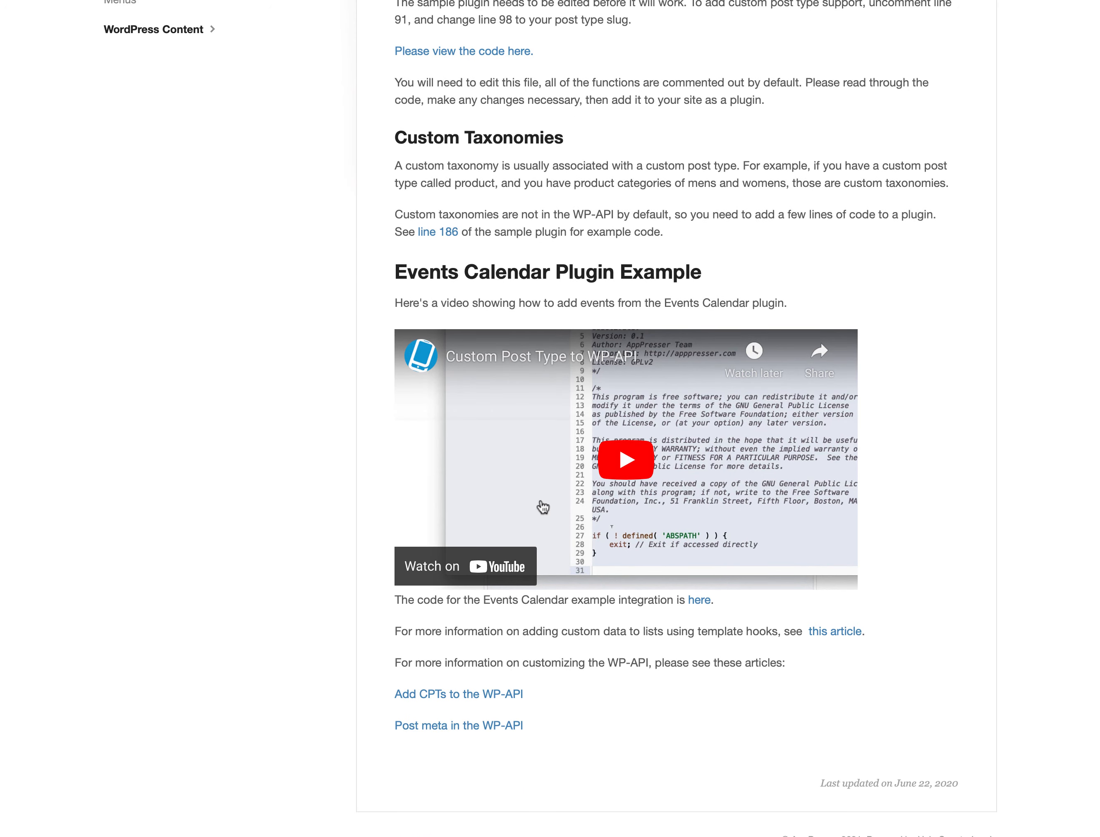
{"action": "scroll", "coordinate": [542, 506], "scroll_direction": "up", "scroll_amount": 6}
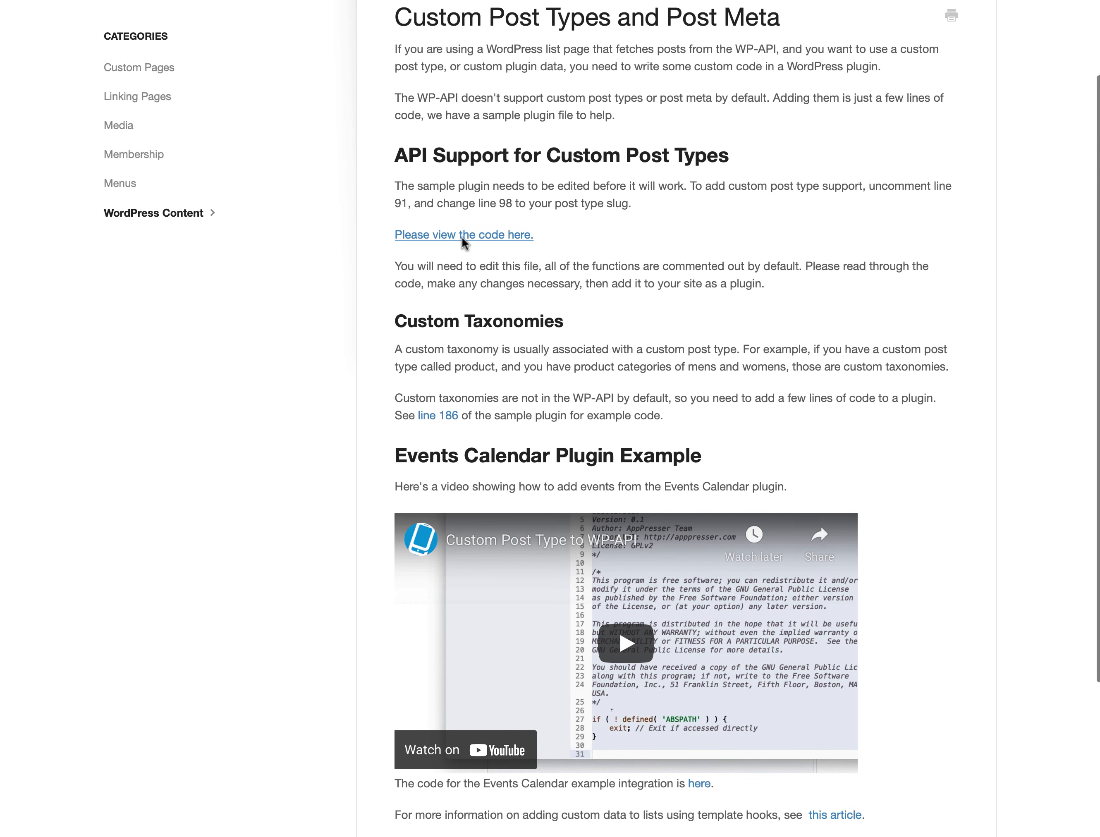
Open the article's sample plugin code and examine the appp_post_type_rest_support function, including its add_action line, show_in_rest setting and post type name
{"action": "left_click", "coordinate": [462, 236]}
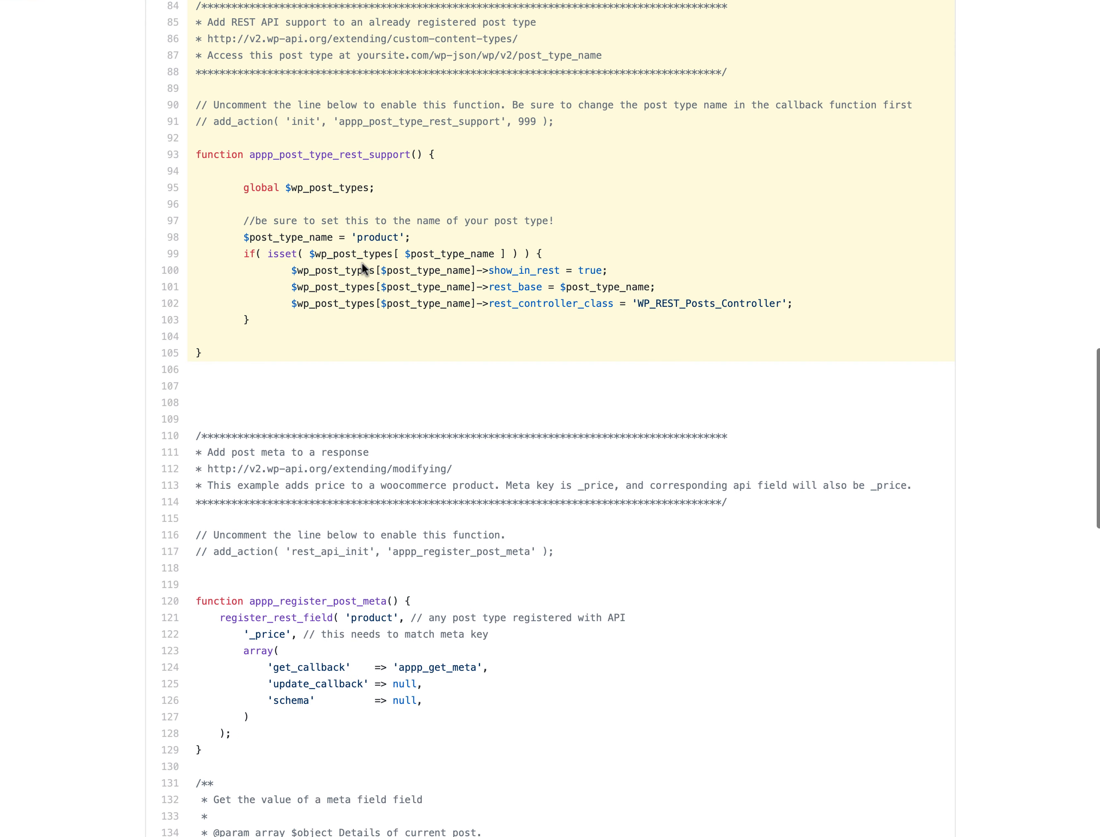
{"action": "scroll", "coordinate": [294, 285], "scroll_direction": "up", "scroll_amount": 5}
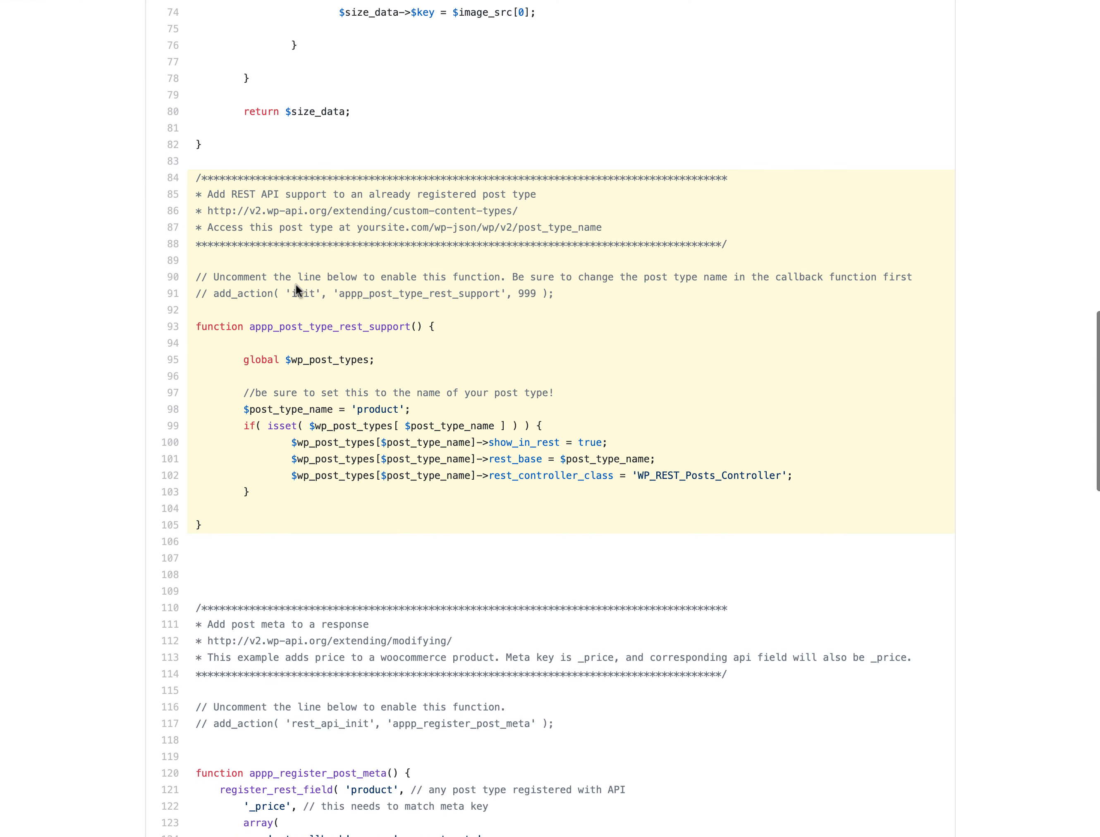
{"action": "left_click_drag", "start_coordinate": [212, 291], "coordinate": [610, 287]}
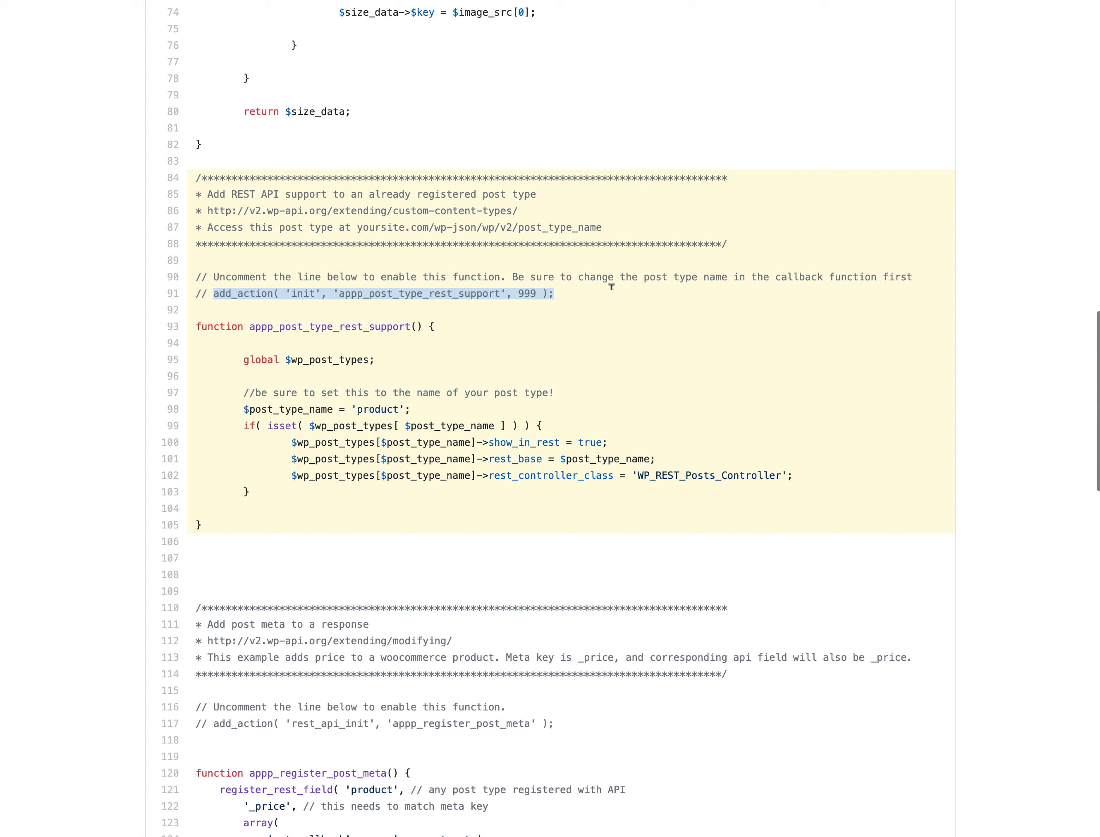
{"action": "double_click", "coordinate": [391, 456]}
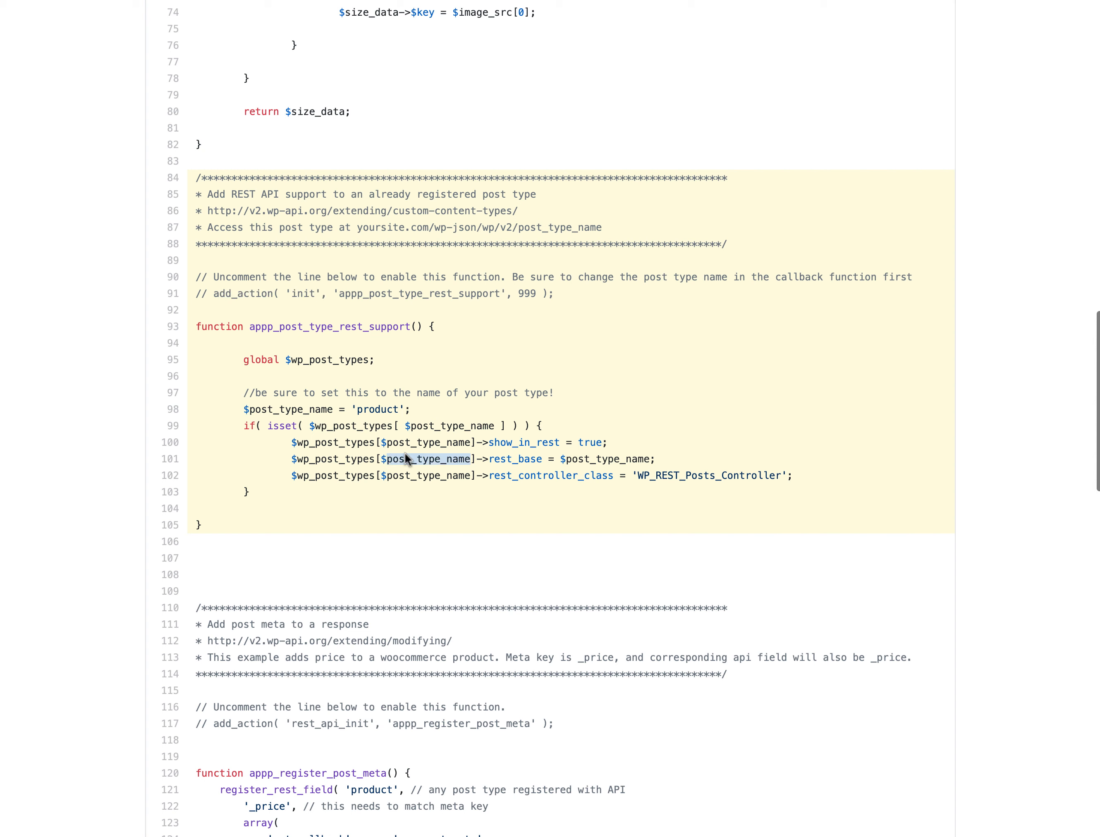
{"action": "double_click", "coordinate": [524, 439]}
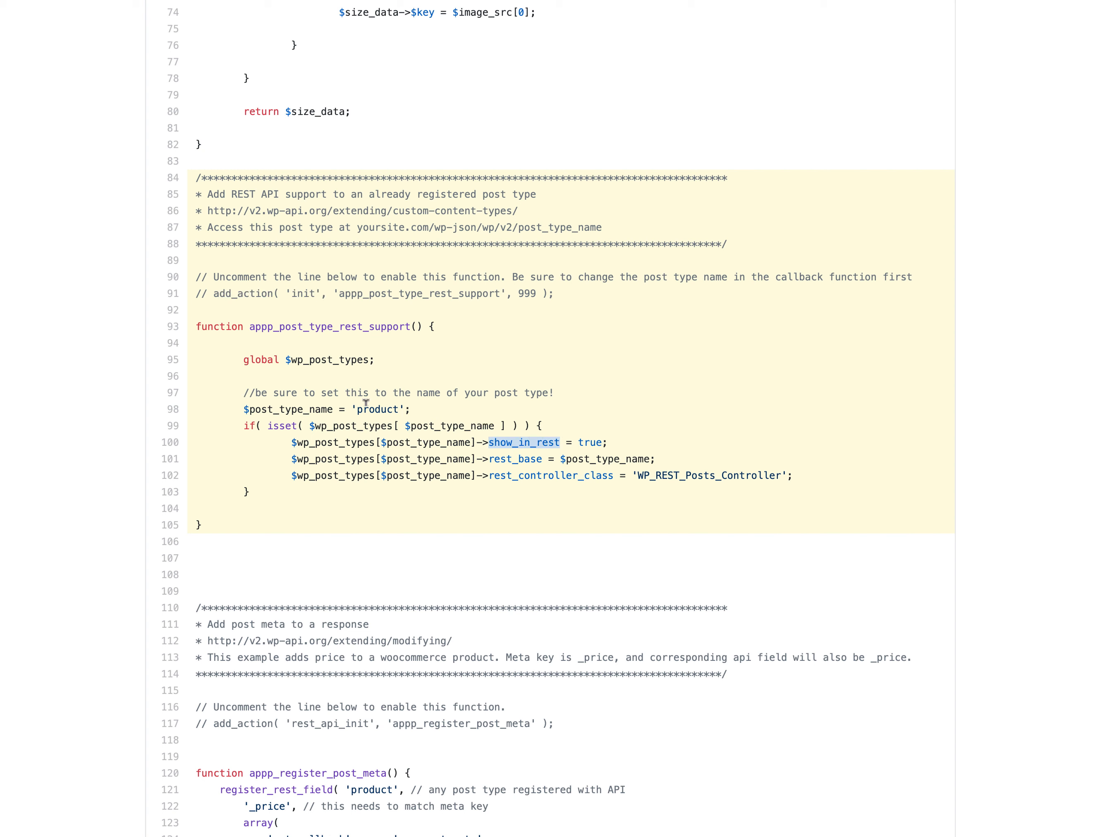
{"action": "left_click", "coordinate": [357, 424]}
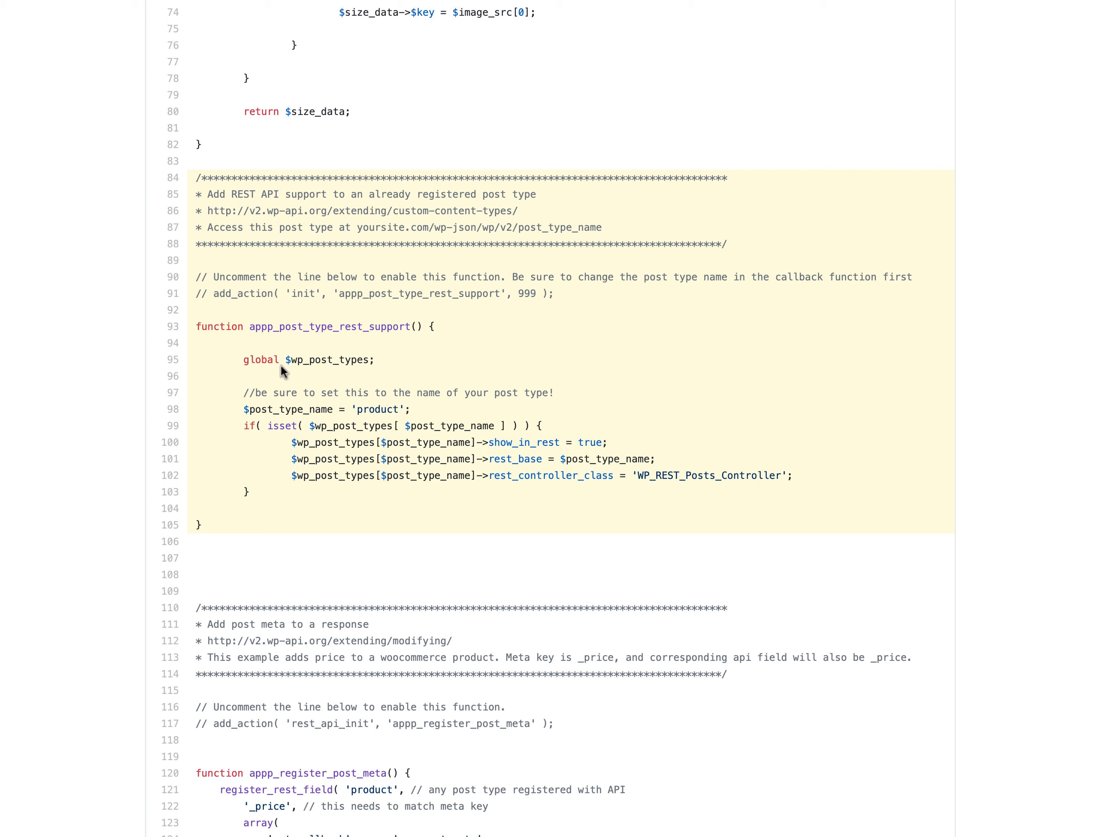
{"action": "double_click", "coordinate": [372, 410]}
Return to the Custom Post Types and Post Meta article and review its Custom Taxonomies and Events Calendar sections and related links
{"action": "left_click", "coordinate": [453, 0]}
{"action": "scroll", "coordinate": [450, 263], "scroll_direction": "up", "scroll_amount": 2}
{"action": "scroll", "coordinate": [491, 504], "scroll_direction": "down", "scroll_amount": 3}
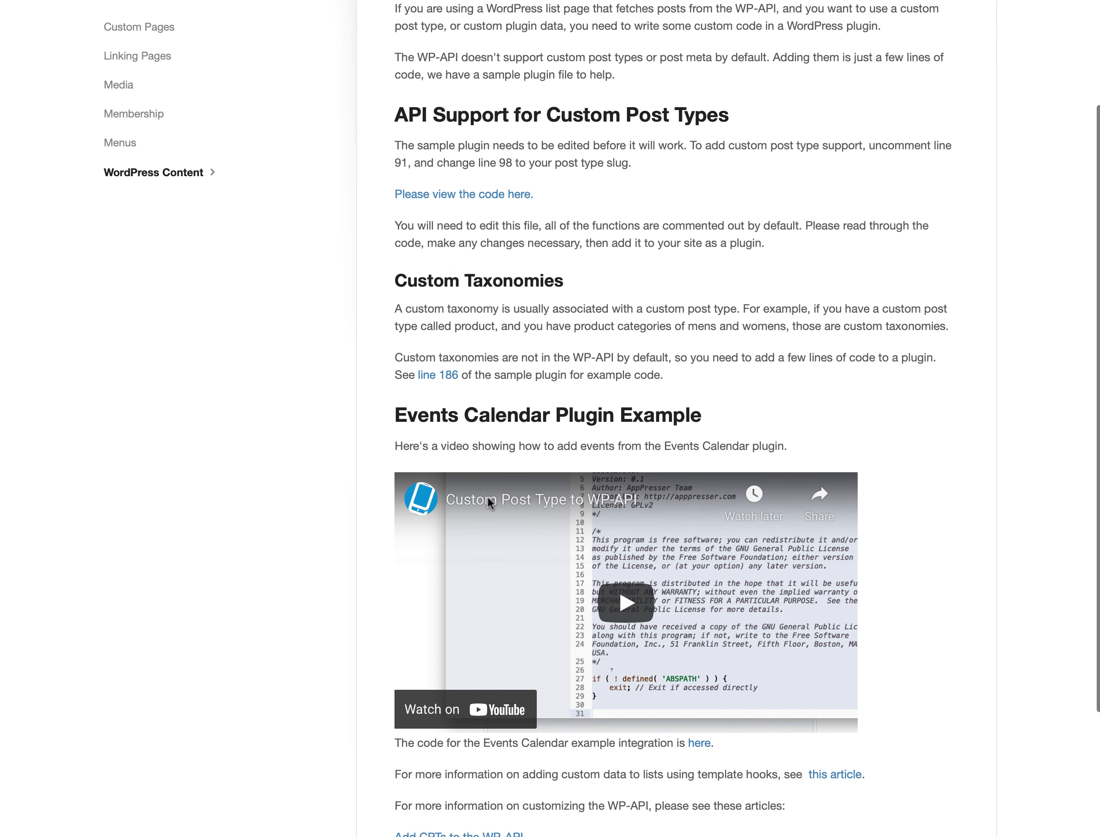
{"action": "scroll", "coordinate": [602, 551], "scroll_direction": "down", "scroll_amount": 3}
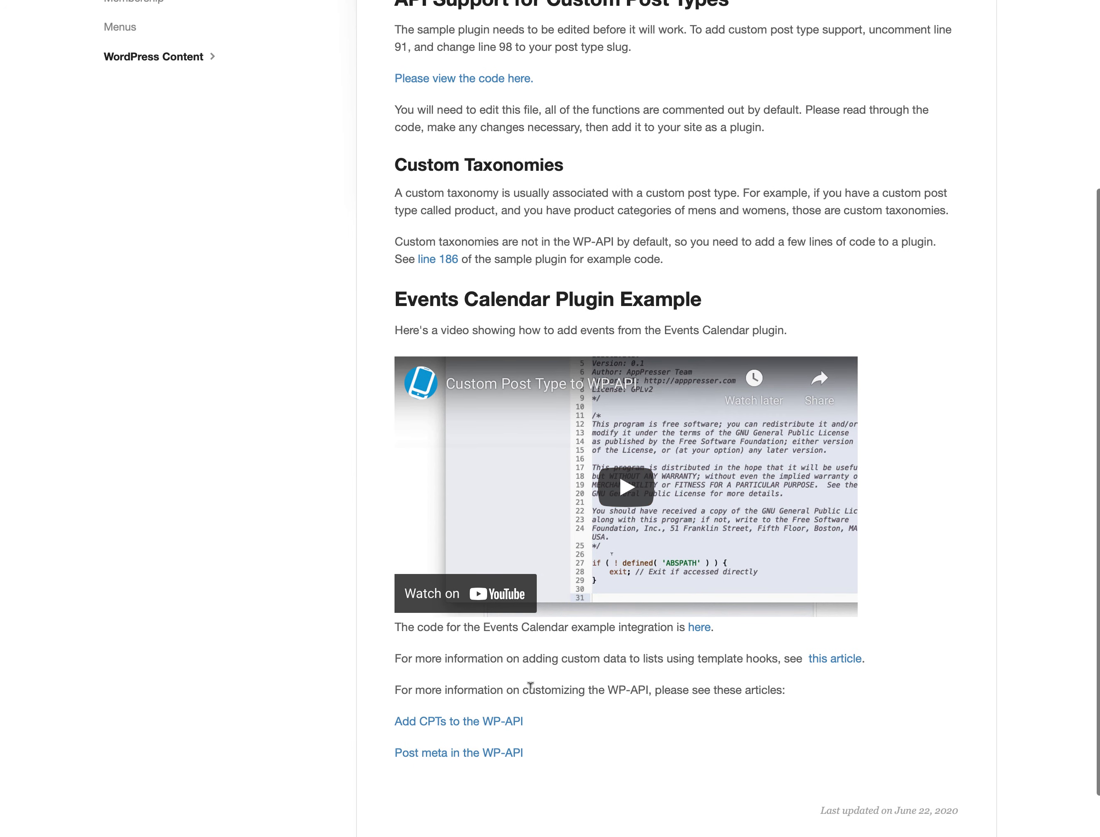
{"action": "scroll", "coordinate": [587, 285], "scroll_direction": "up", "scroll_amount": 2}
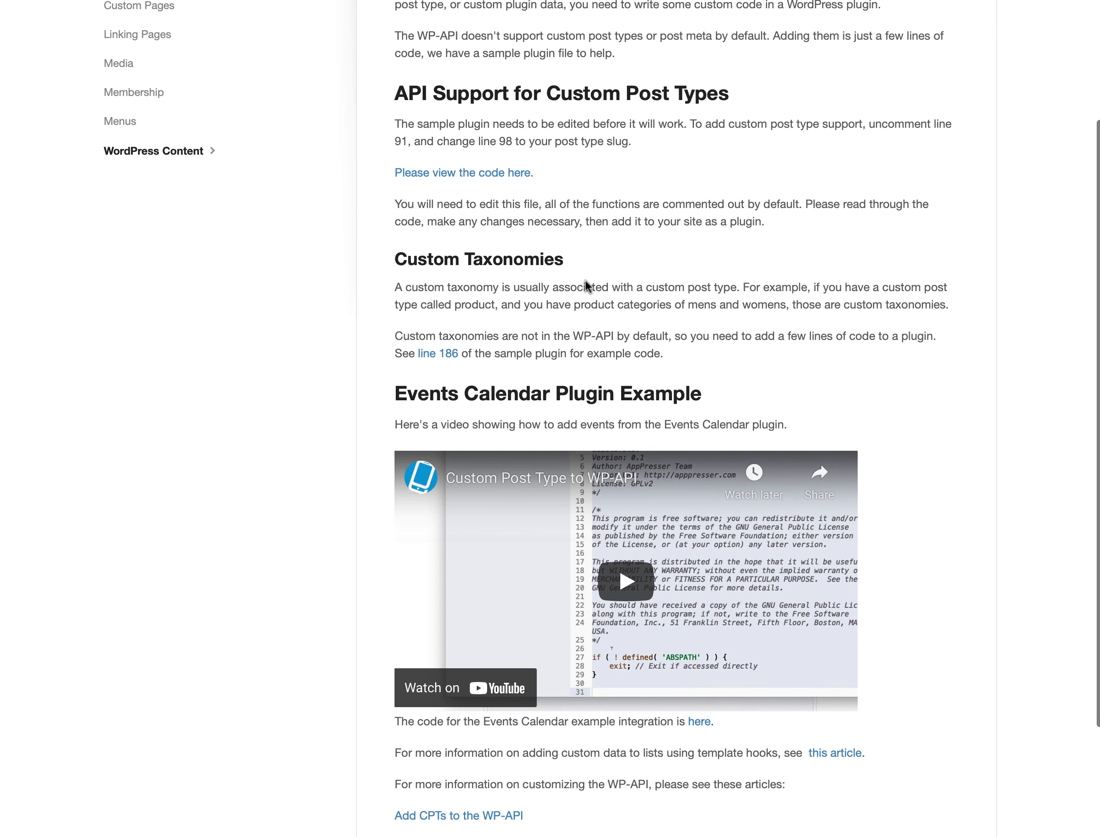
{"action": "scroll", "coordinate": [585, 283], "scroll_direction": "up", "scroll_amount": 1}
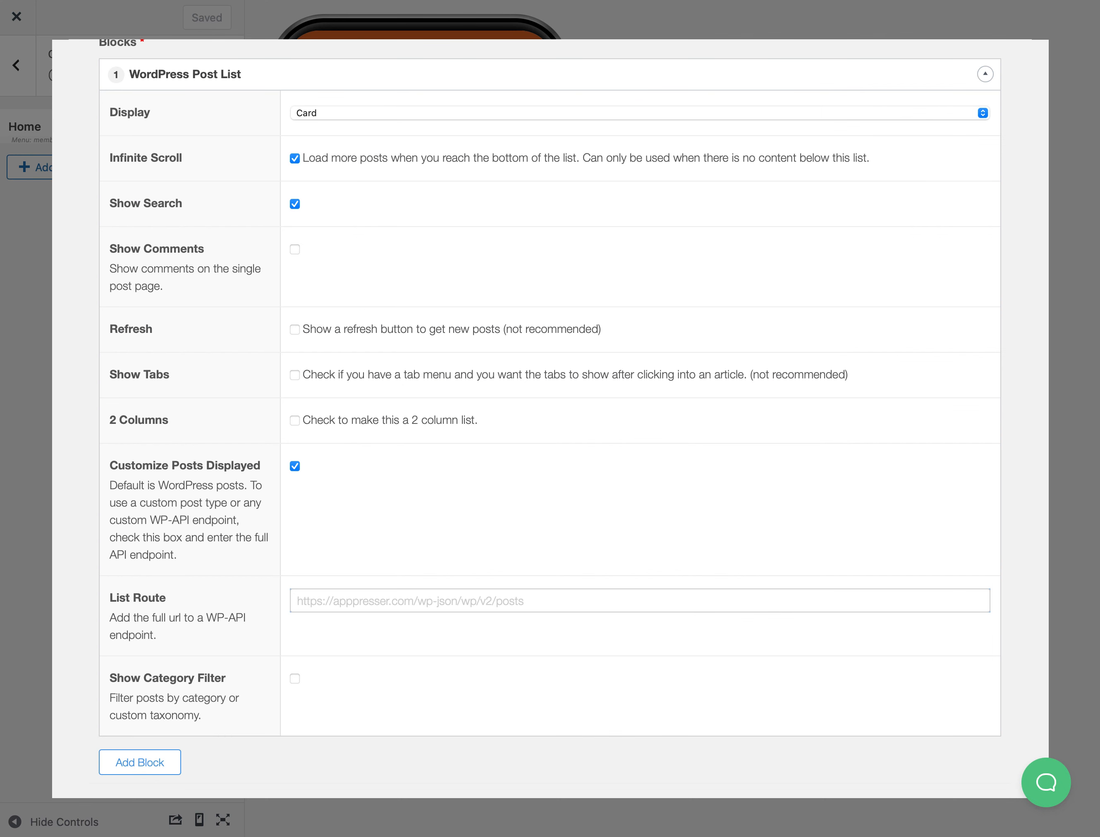
{"action": "left_click", "coordinate": [404, 596]}
{"action": "type", "text": "https://appptest.wpengine.com/wp-"}
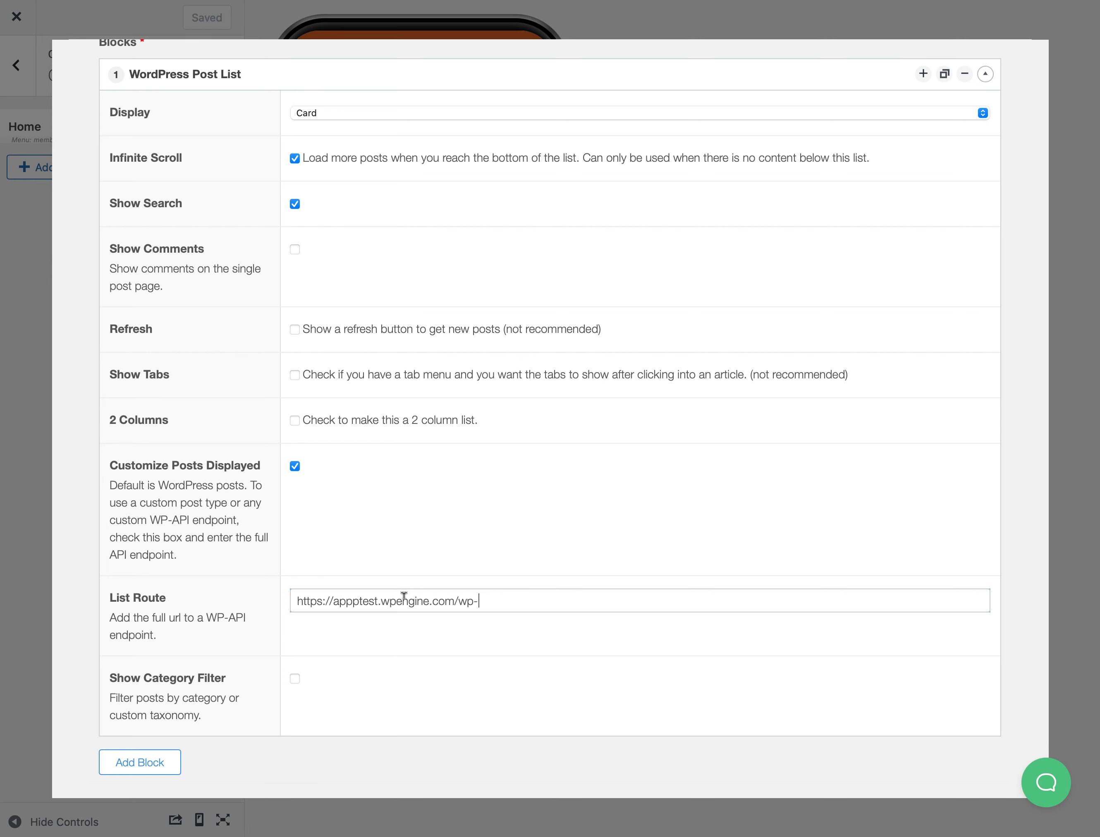
{"action": "type", "text": "json/"}
{"action": "type", "text": "wp/v2/exercises"}
{"action": "double_click", "coordinate": [566, 596]}
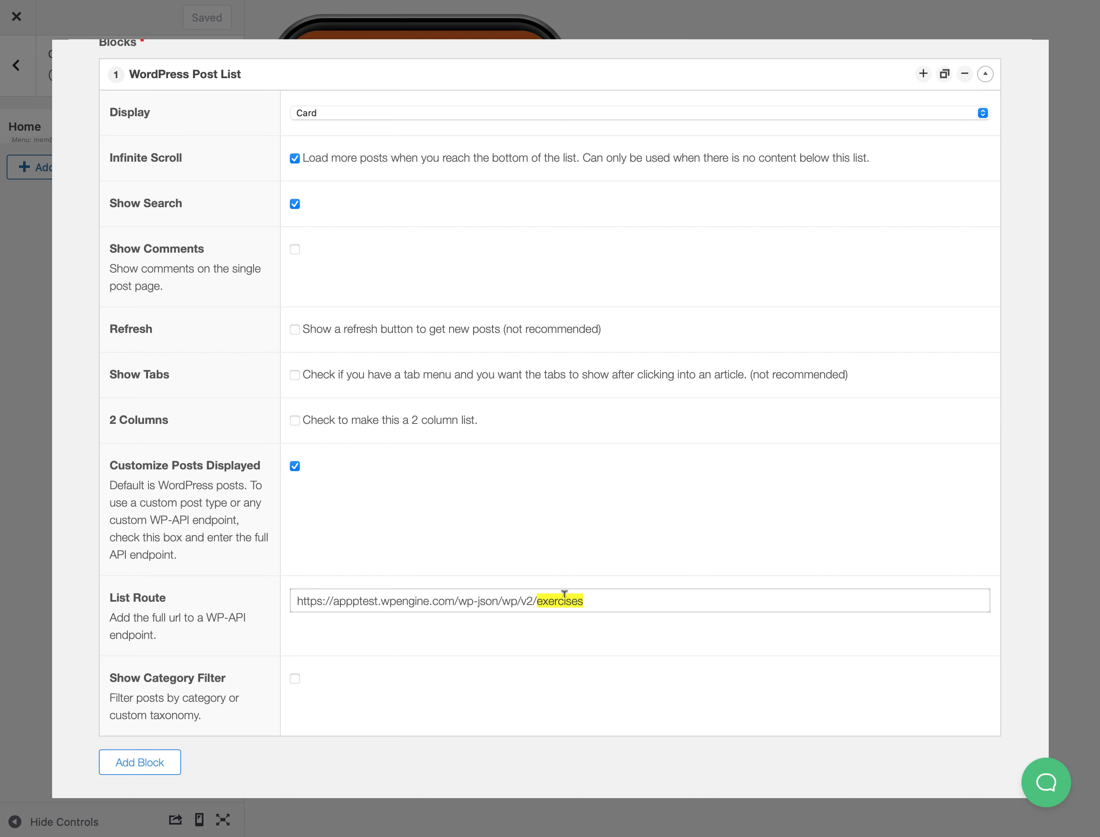
{"action": "left_click", "coordinate": [596, 599]}
Try learndash/lessons in place of wp/v2/exercises in the List Route, and undo the replacement
{"action": "left_click_drag", "start_coordinate": [504, 599], "coordinate": [637, 600]}
{"action": "type", "text": "learndas"}
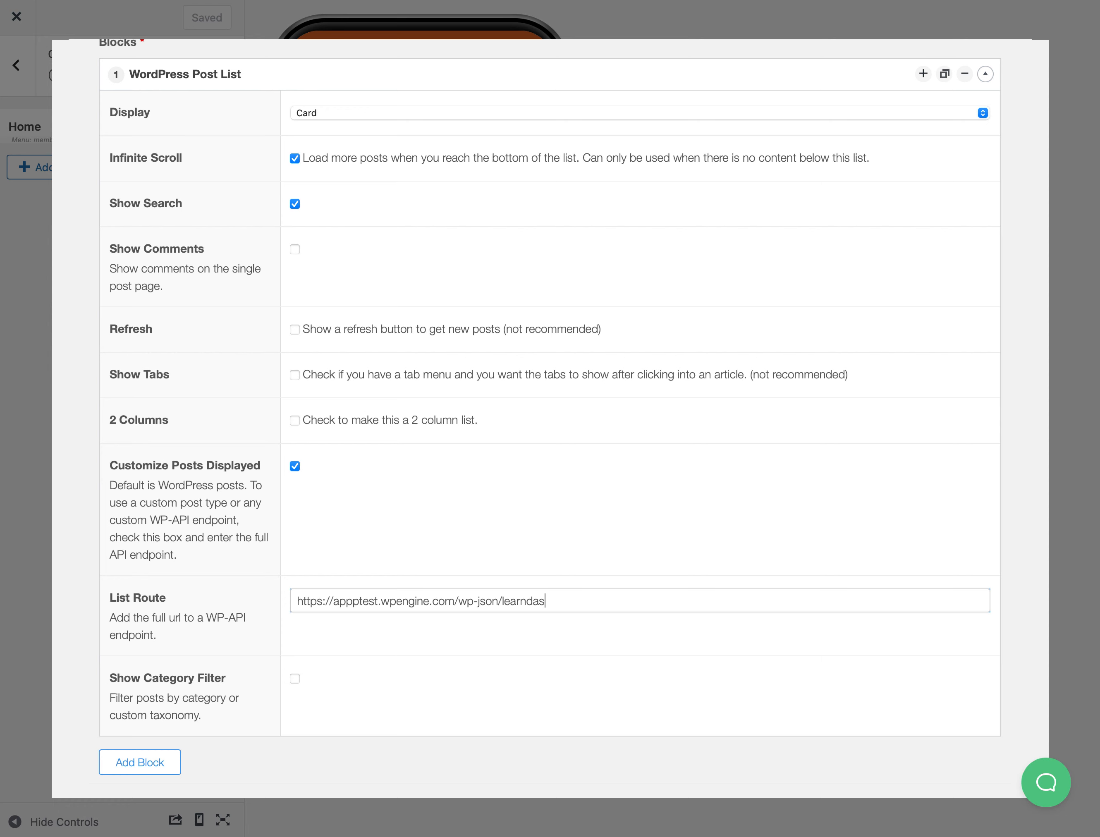
{"action": "type", "text": "h/lessons"}
{"action": "key", "text": "super+z"}
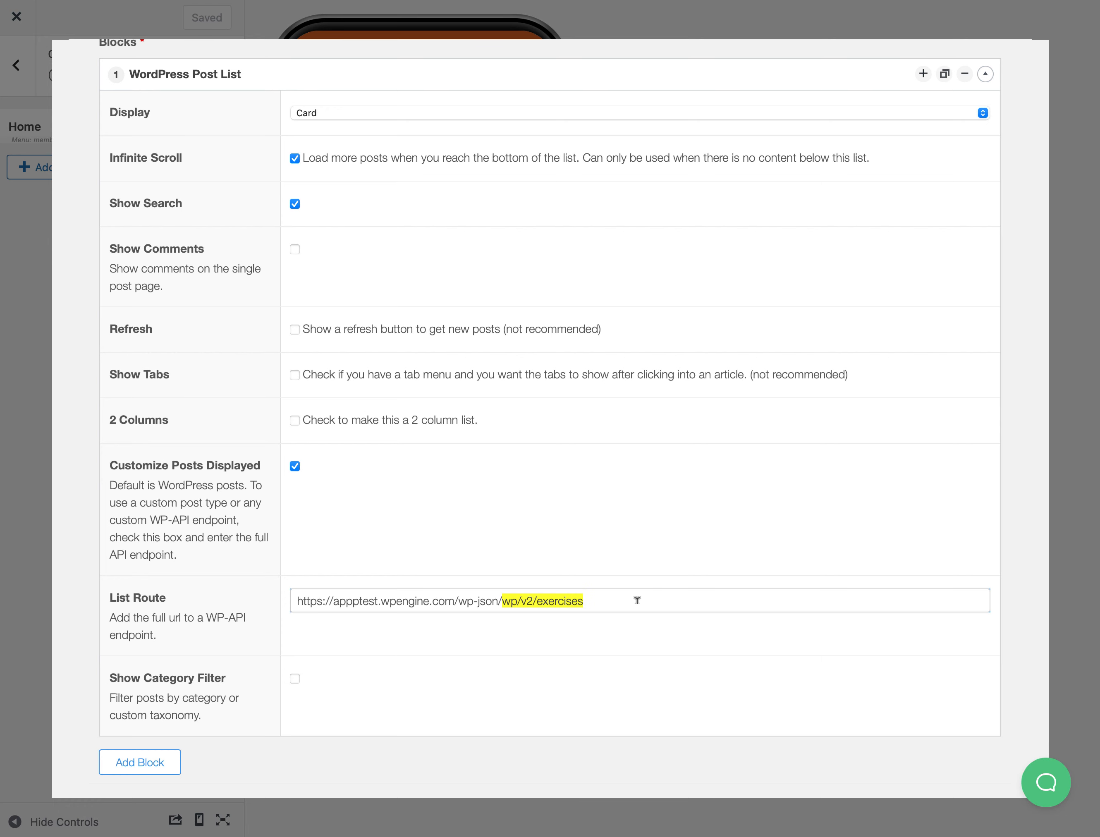
{"action": "left_click", "coordinate": [615, 600]}
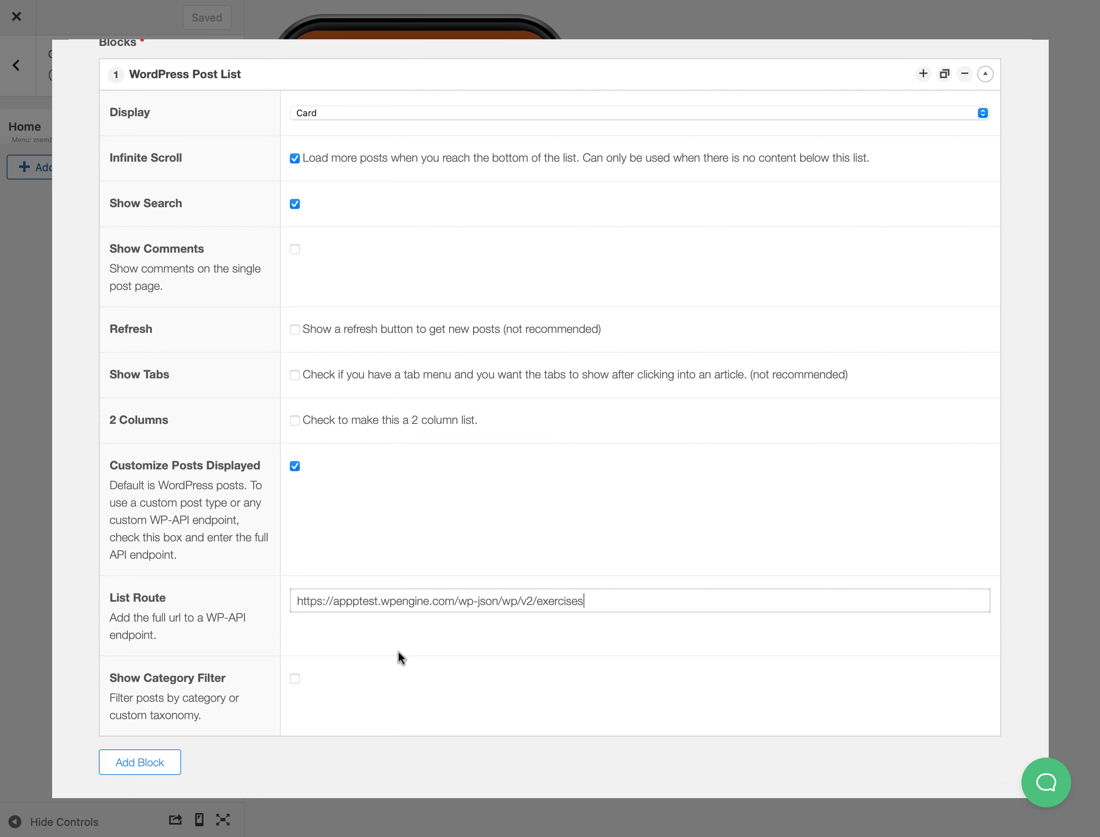
Enable Show Category Filter for the post list and check which taxonomies are offered
{"action": "scroll", "coordinate": [201, 690], "scroll_direction": "down", "scroll_amount": 2}
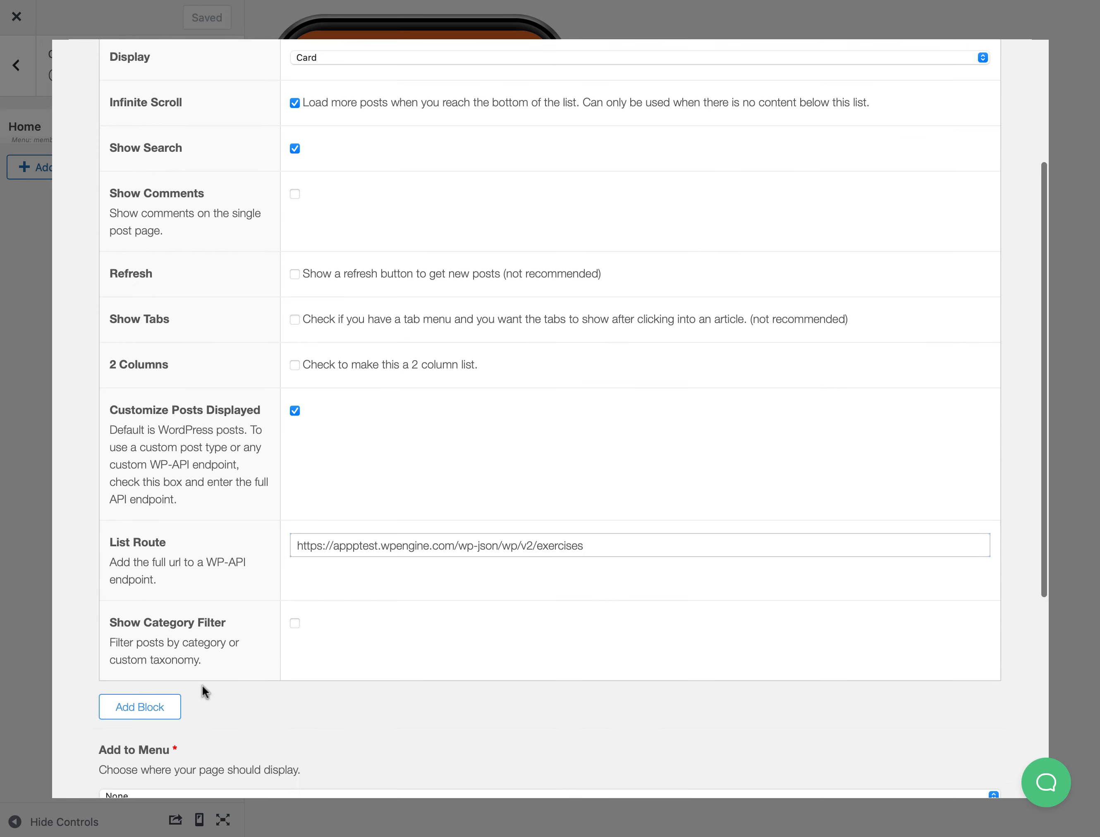
{"action": "left_click", "coordinate": [295, 623]}
{"action": "scroll", "coordinate": [253, 624], "scroll_direction": "down", "scroll_amount": 4}
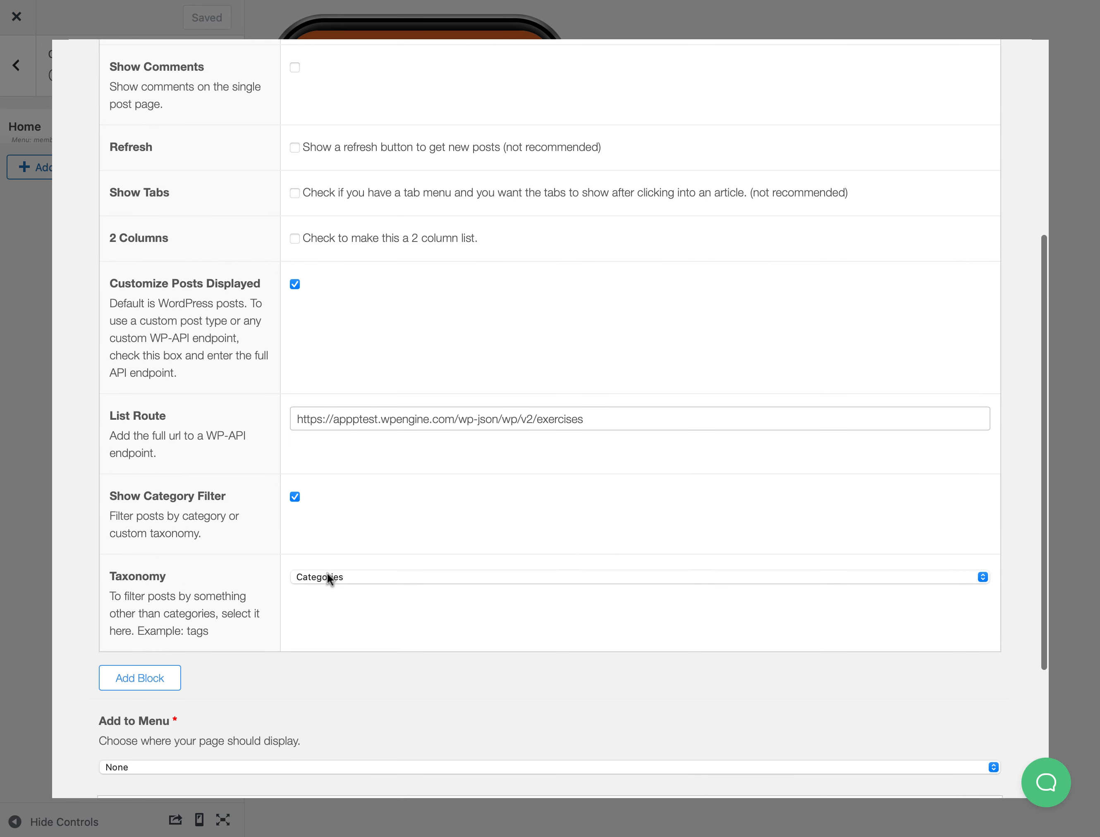
{"action": "left_click", "coordinate": [328, 577]}
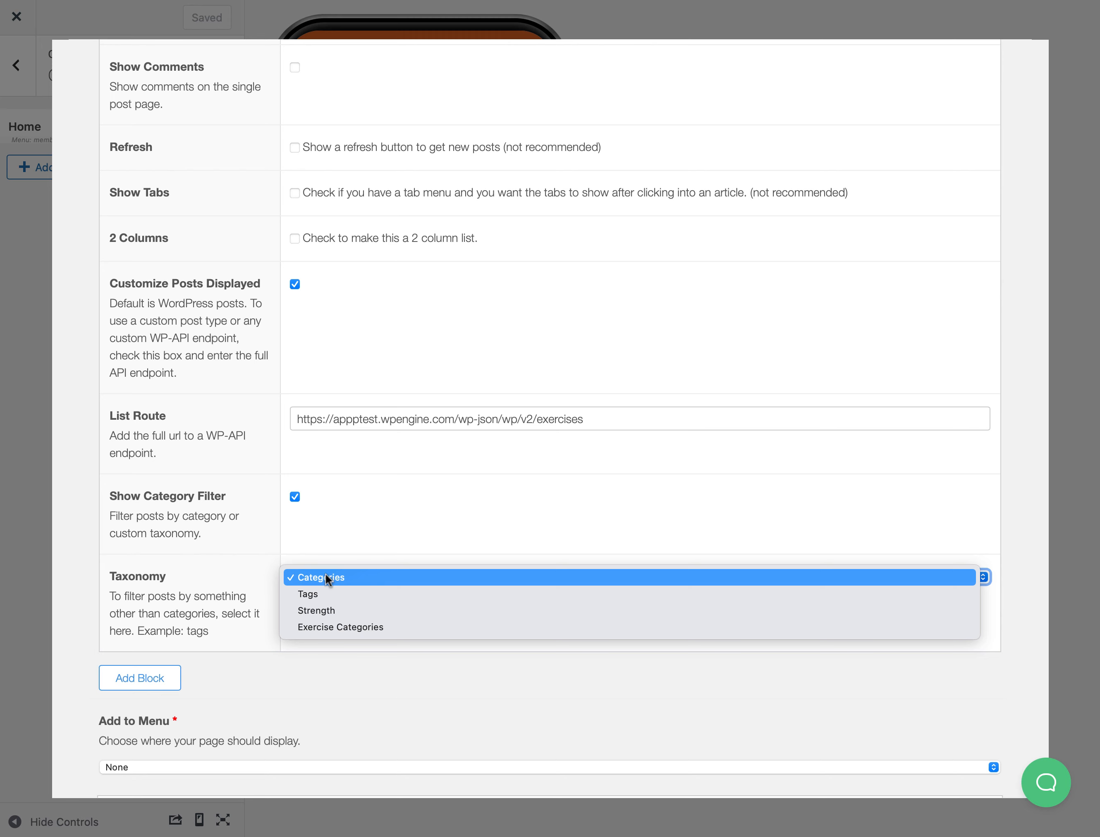
{"action": "left_click", "coordinate": [345, 529]}
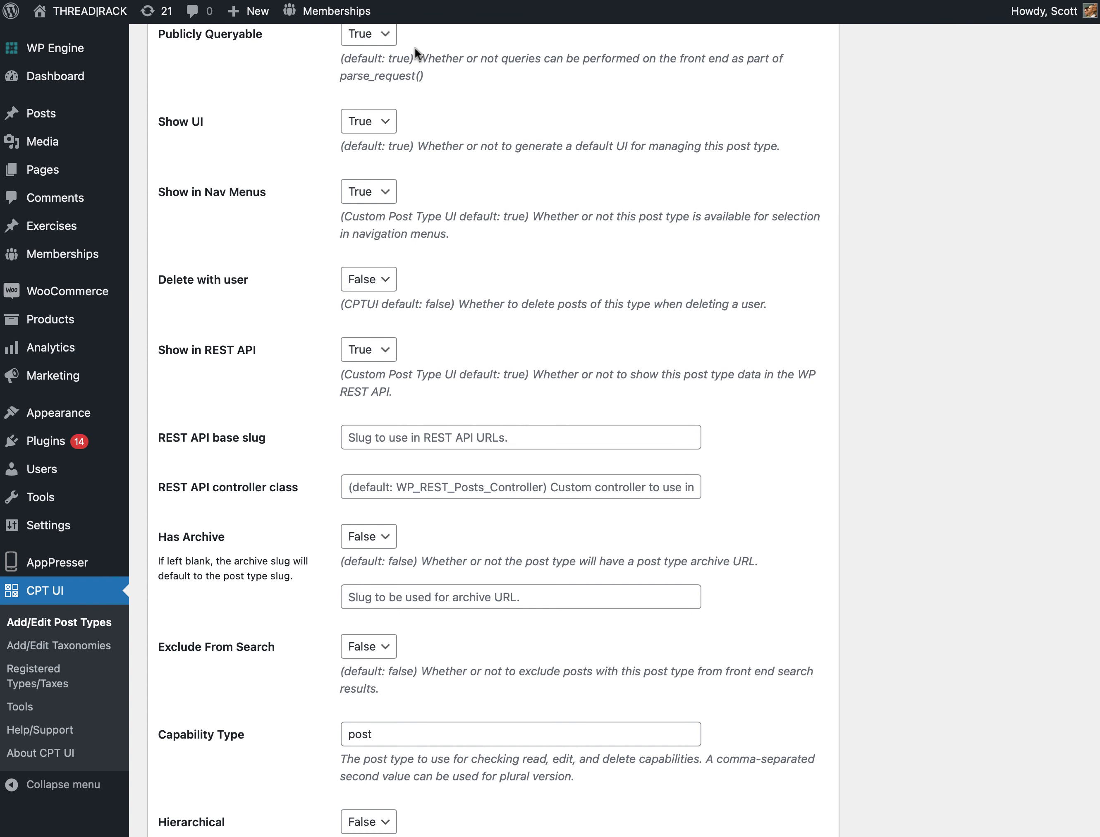
Switch to the WordPress admin and review the Exercise Categories defined for the Exercises post type
{"action": "scroll", "coordinate": [418, 55], "scroll_direction": "up", "scroll_amount": 4}
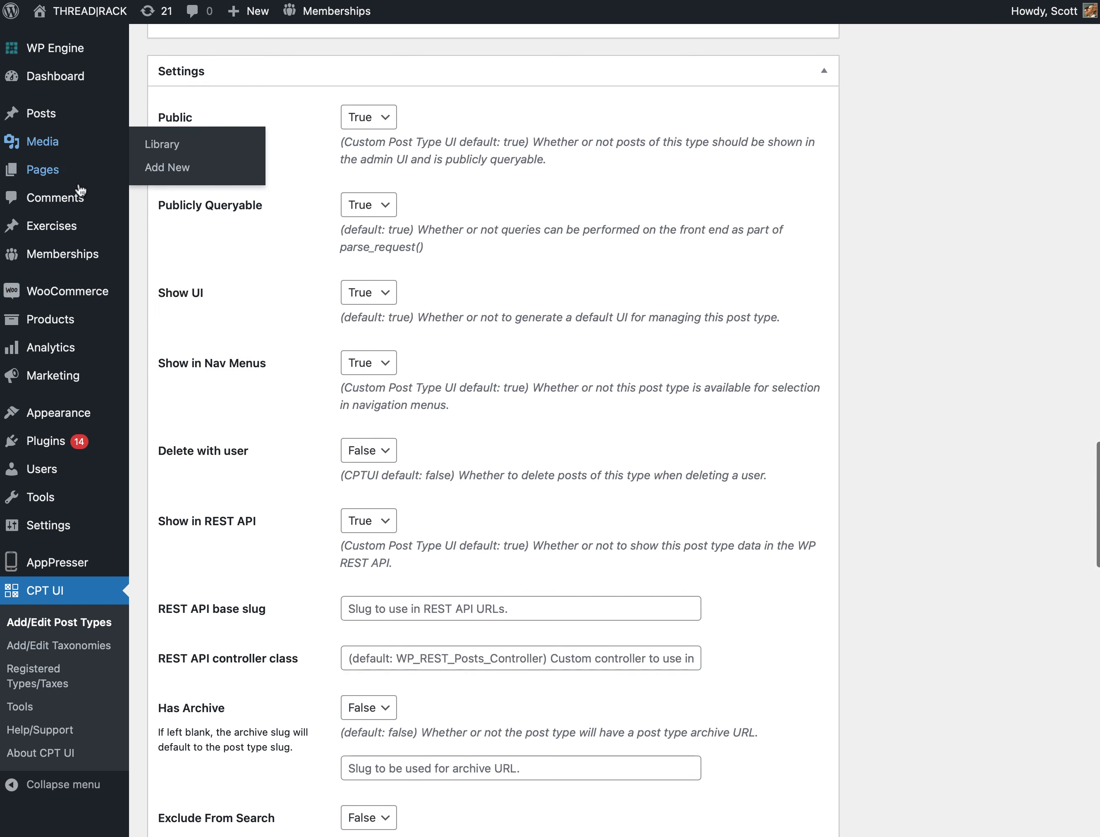
{"action": "left_click", "coordinate": [164, 289]}
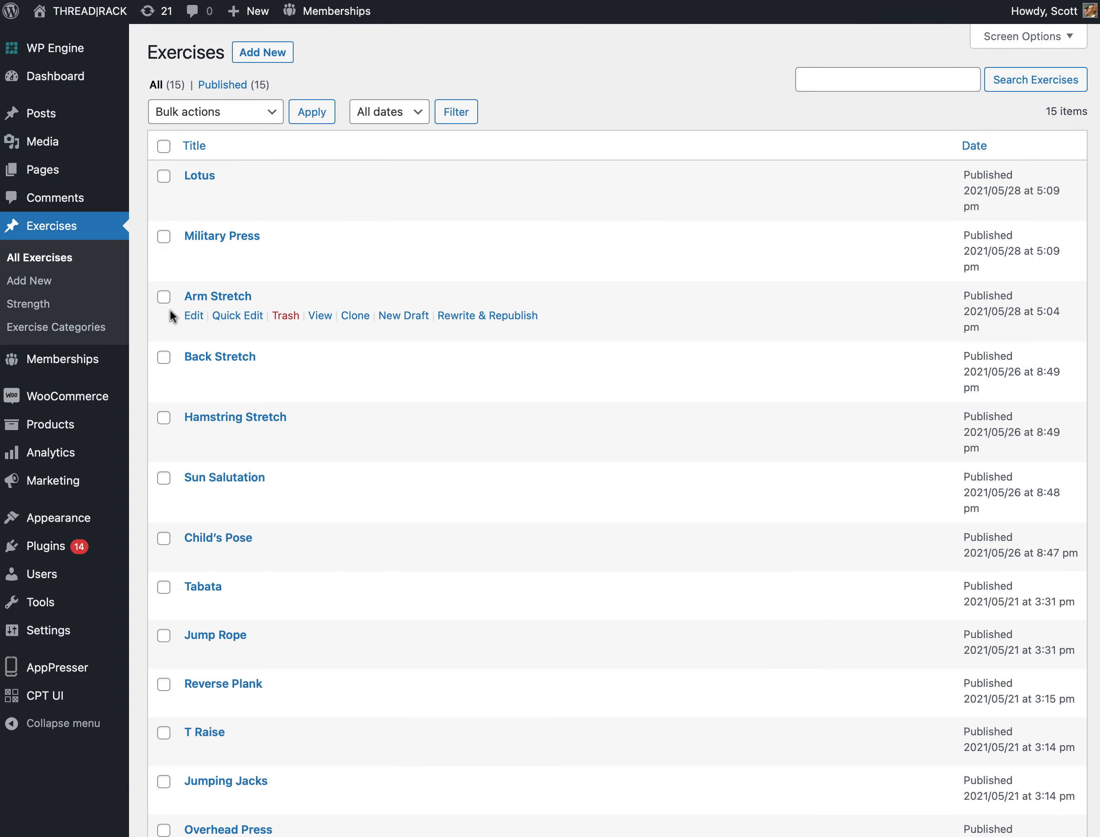
{"action": "left_click", "coordinate": [46, 328]}
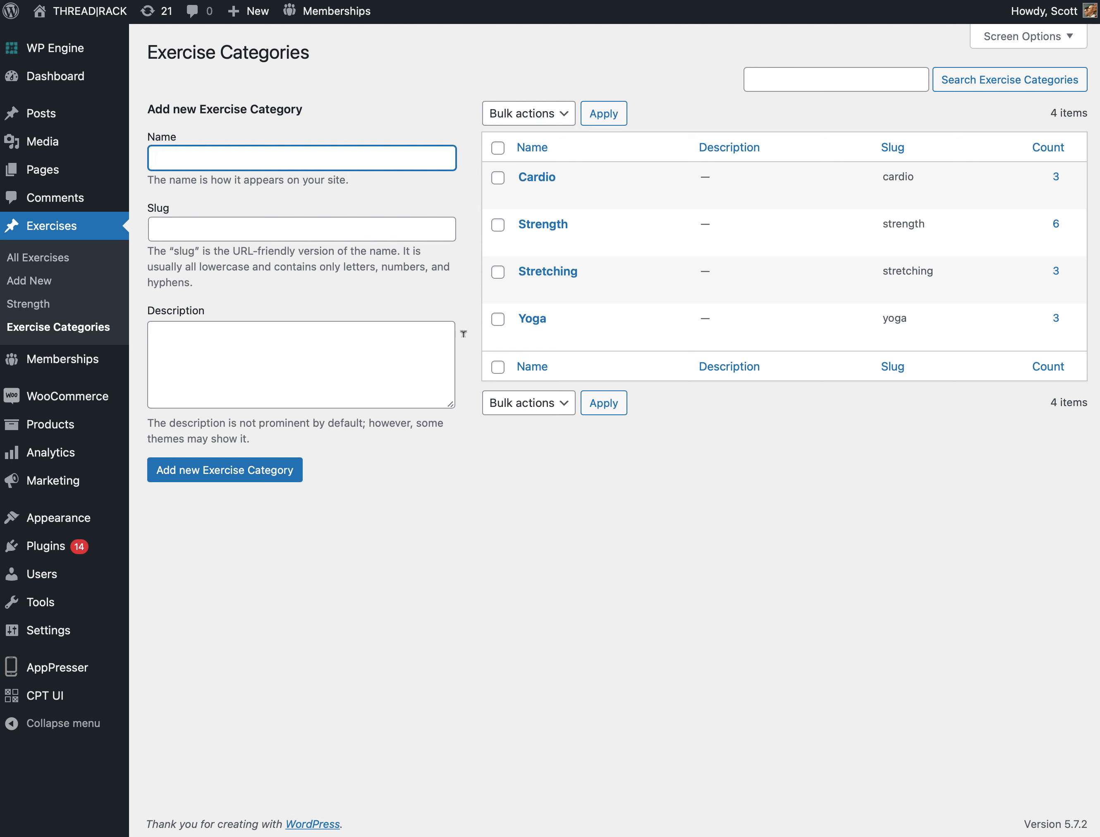
{"action": "mouse_move", "coordinate": [84, 116]}
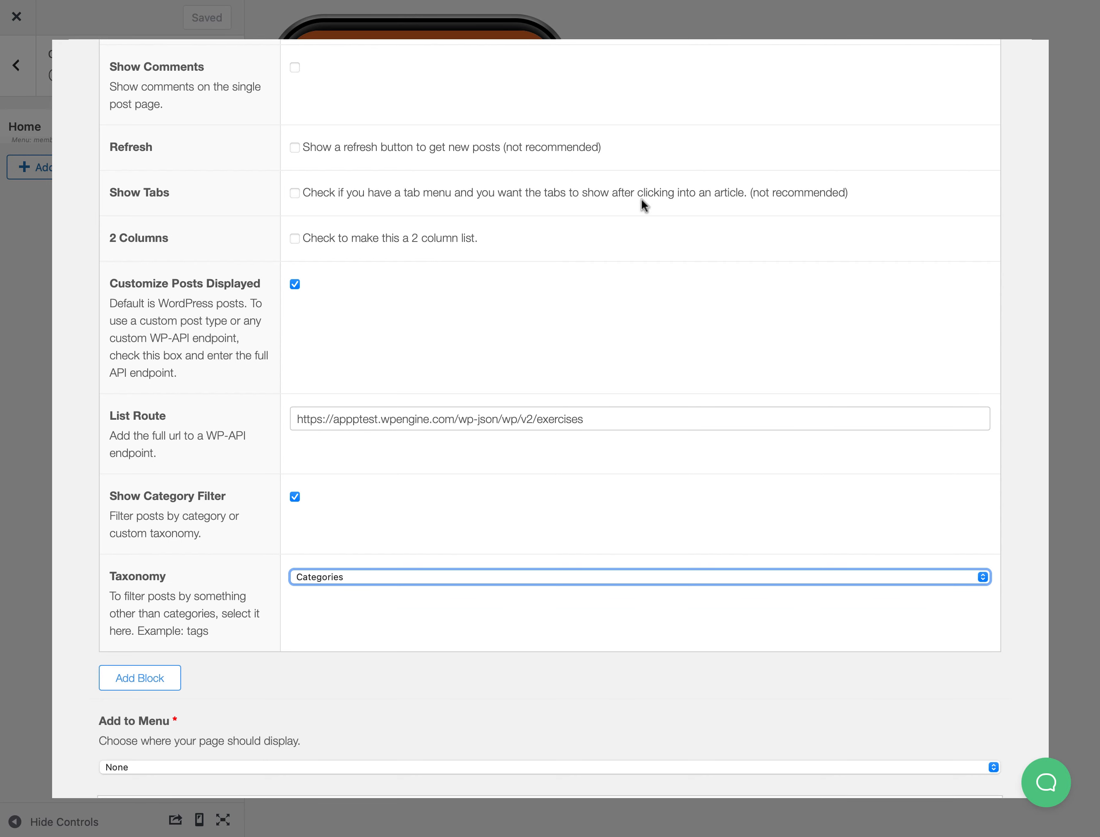
Back in the page builder, set the filter taxonomy to Exercise Categories and add the page to the membership menu
{"action": "left_click", "coordinate": [314, 578]}
{"action": "left_click", "coordinate": [342, 630]}
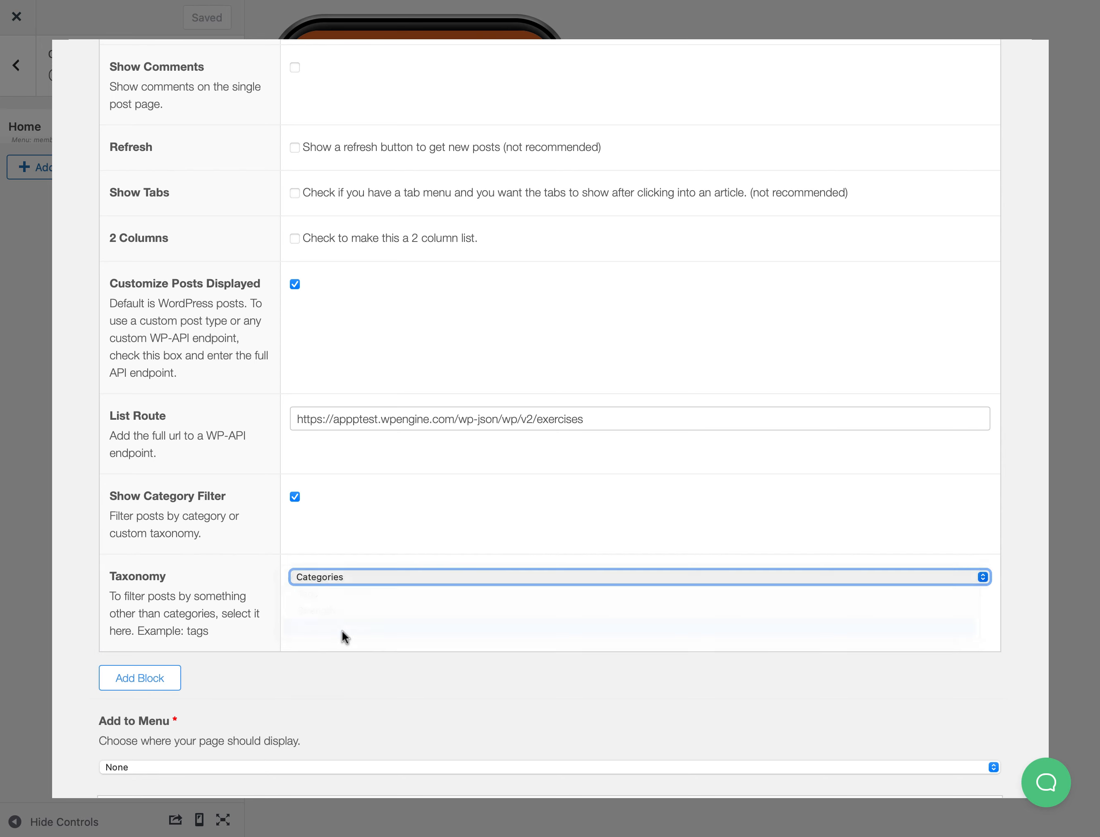
{"action": "scroll", "coordinate": [321, 696], "scroll_direction": "down", "scroll_amount": 5}
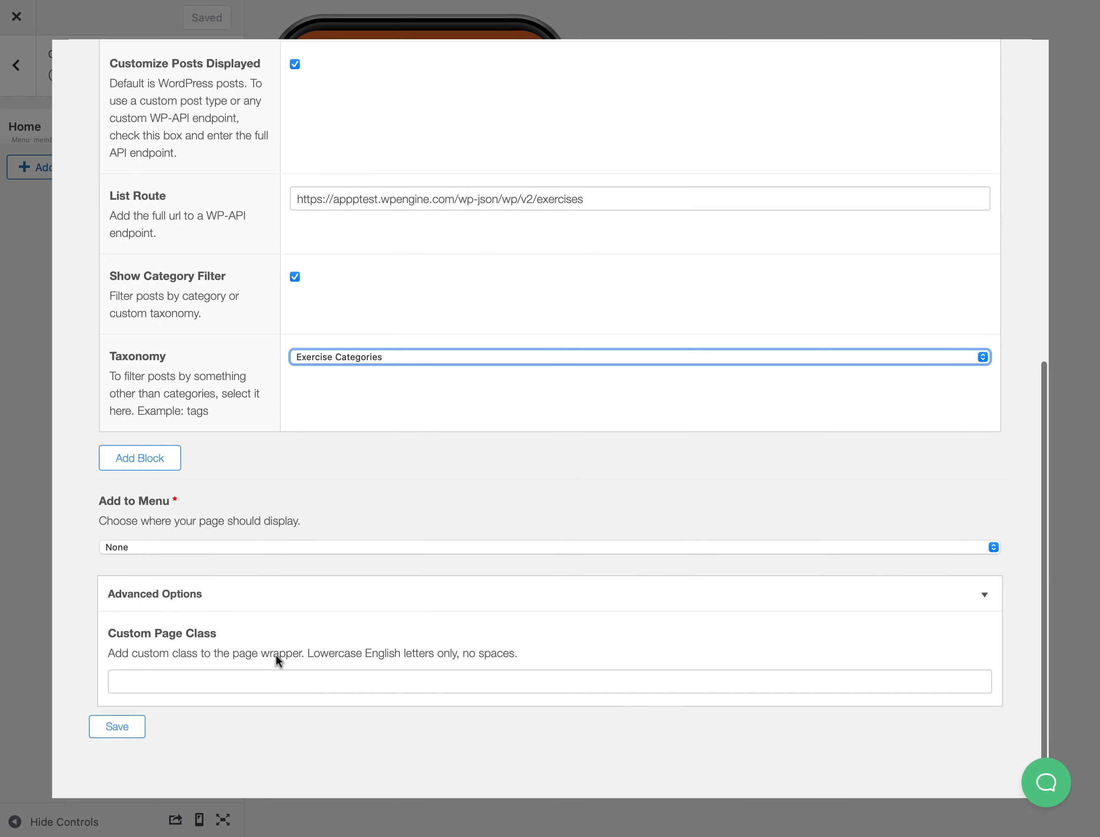
{"action": "left_click", "coordinate": [191, 548]}
{"action": "left_click", "coordinate": [188, 564]}
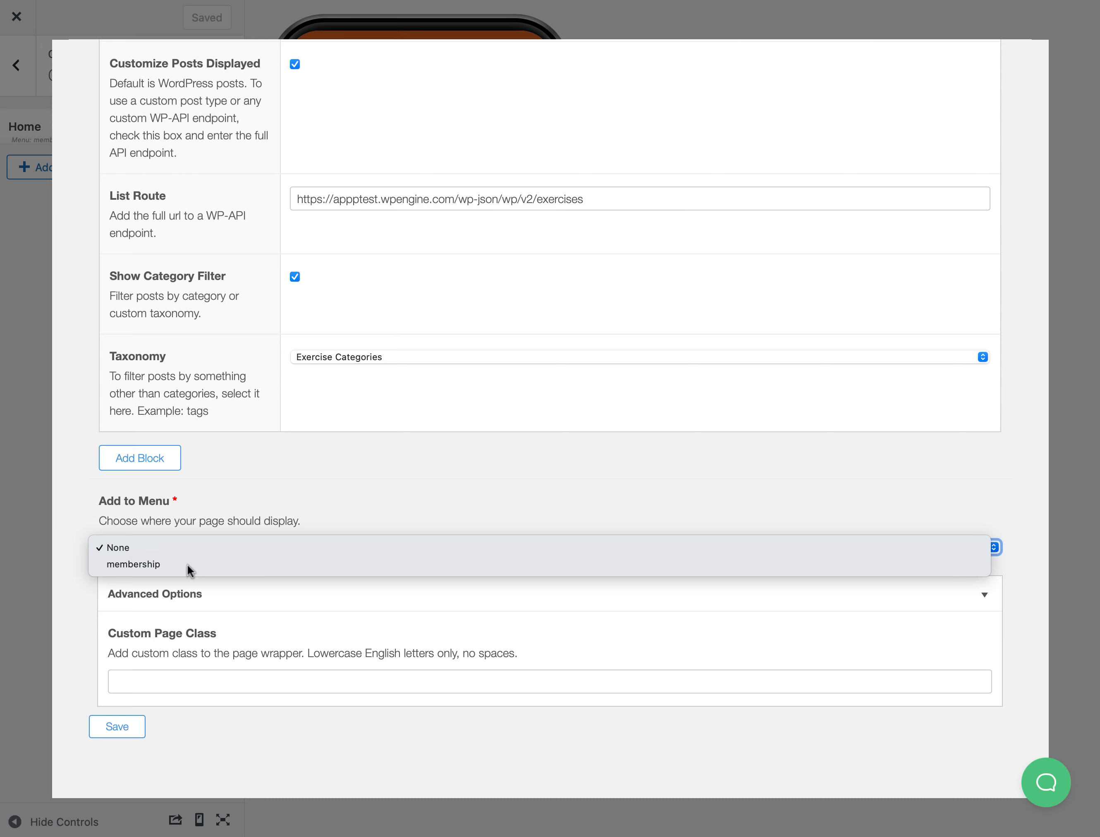
Choose List outline as the page's menu icon and save the Exercise Library page
{"action": "scroll", "coordinate": [72, 618], "scroll_direction": "down", "scroll_amount": 4}
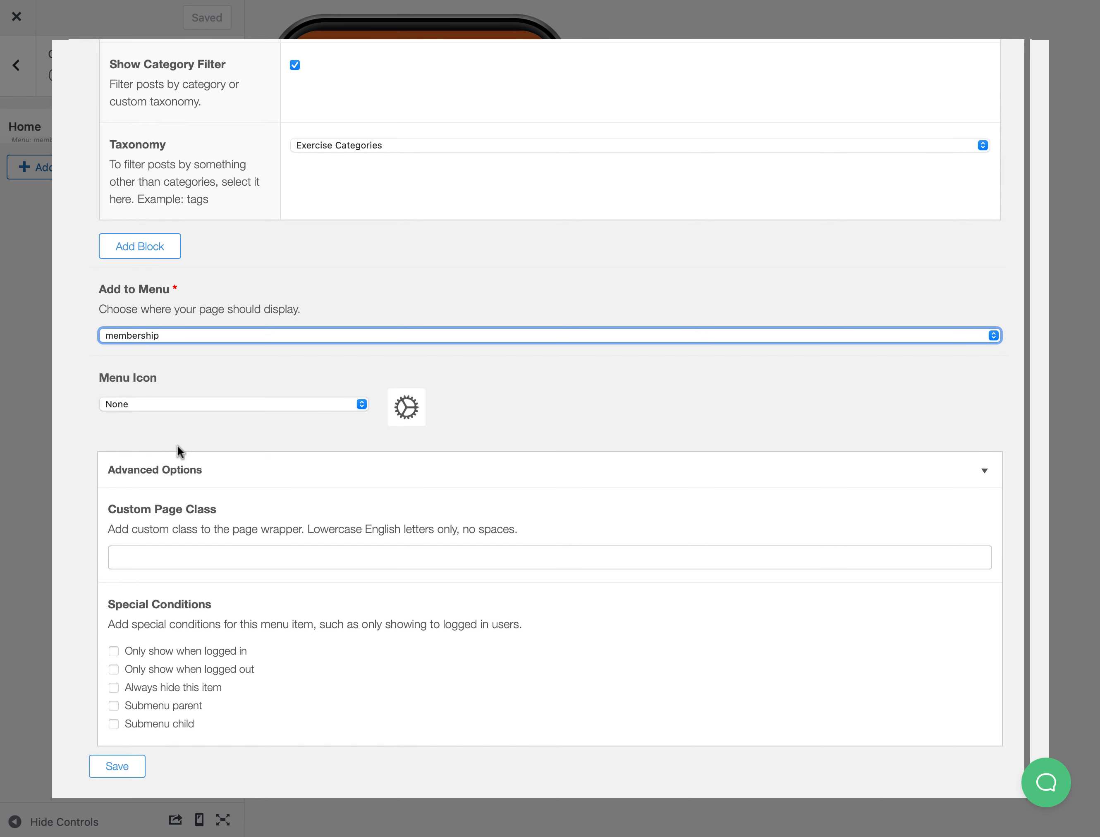
{"action": "left_click", "coordinate": [173, 405]}
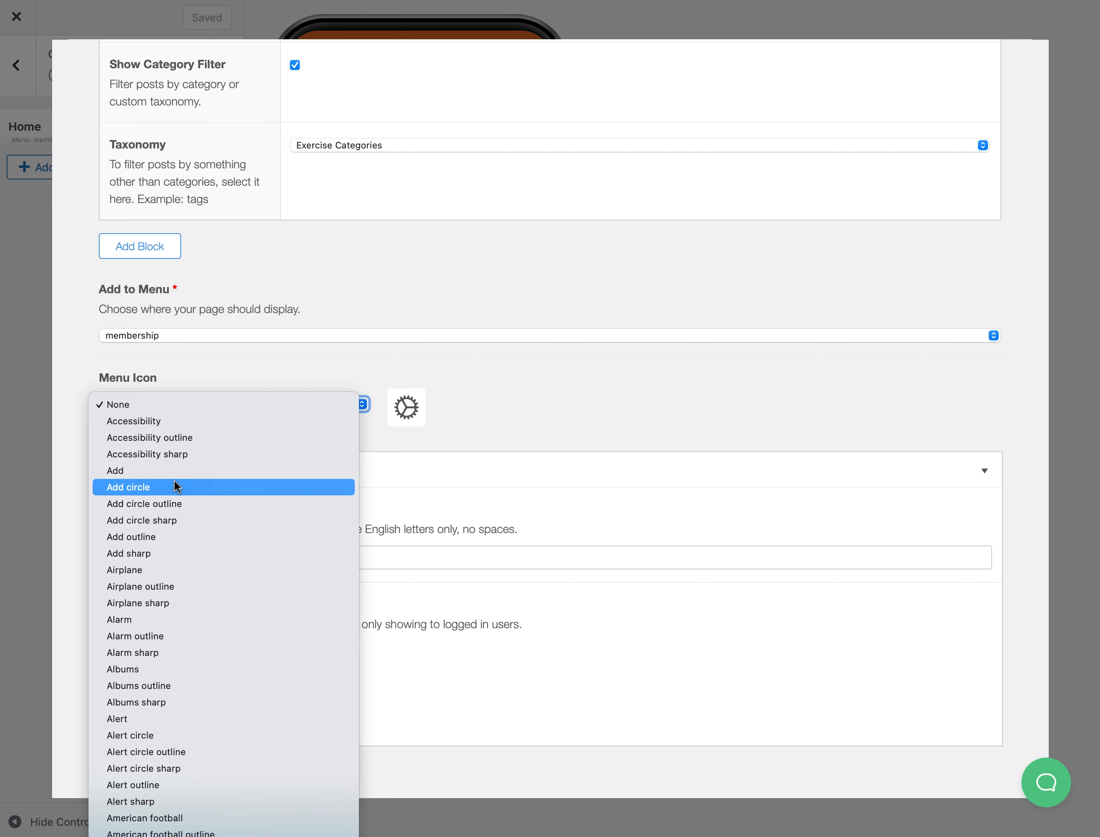
{"action": "scroll", "coordinate": [174, 486], "scroll_direction": "down", "scroll_amount": 10}
{"action": "scroll", "coordinate": [174, 481], "scroll_direction": "down", "scroll_amount": 10}
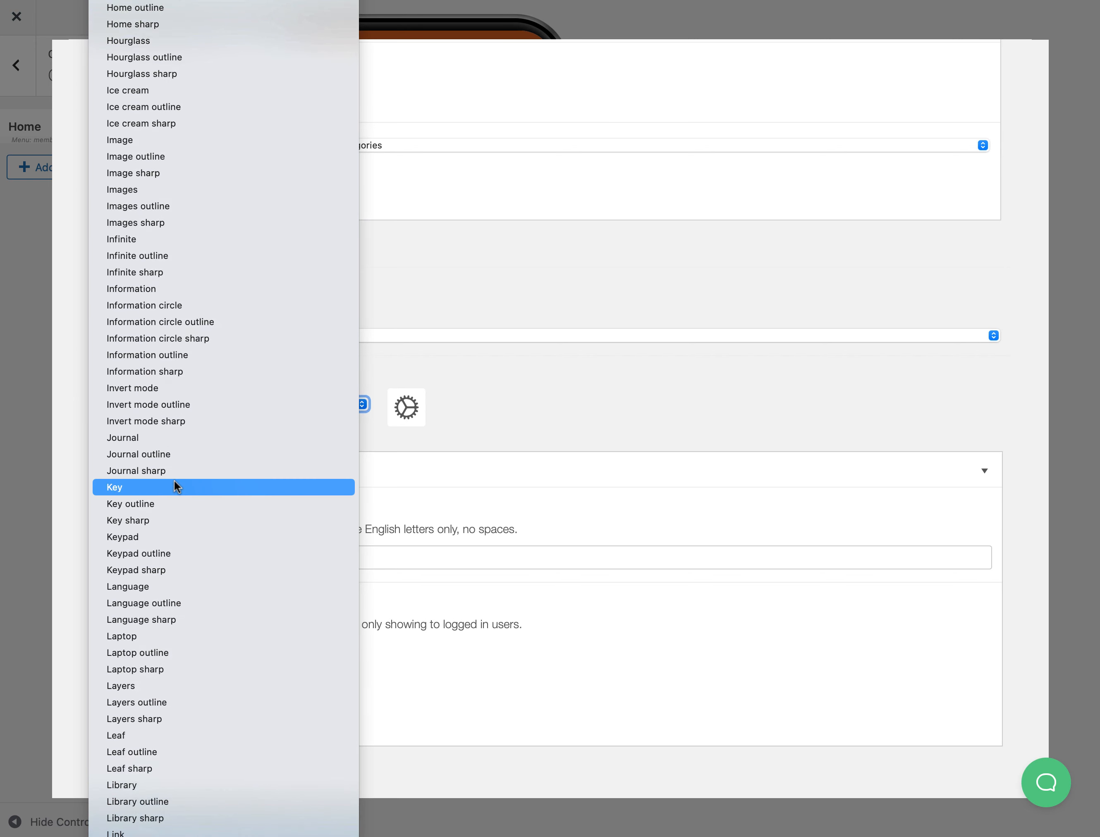
{"action": "left_click", "coordinate": [171, 687]}
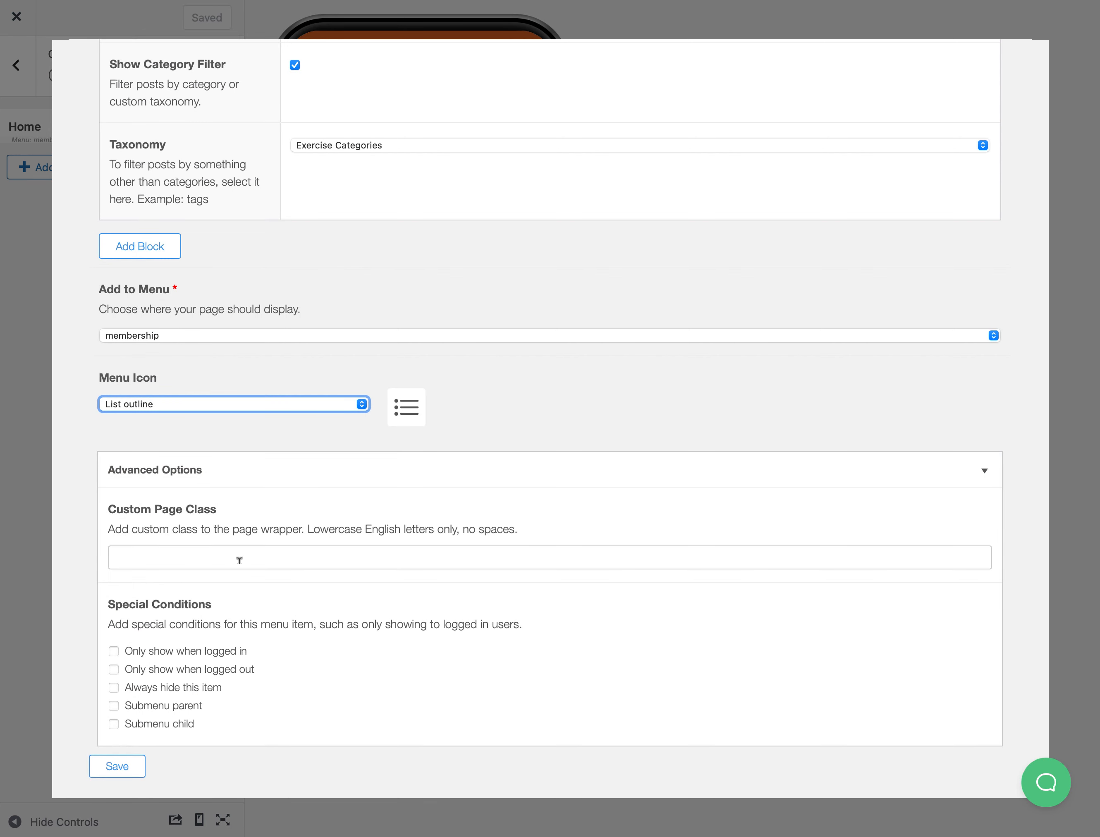
{"action": "left_click", "coordinate": [188, 476]}
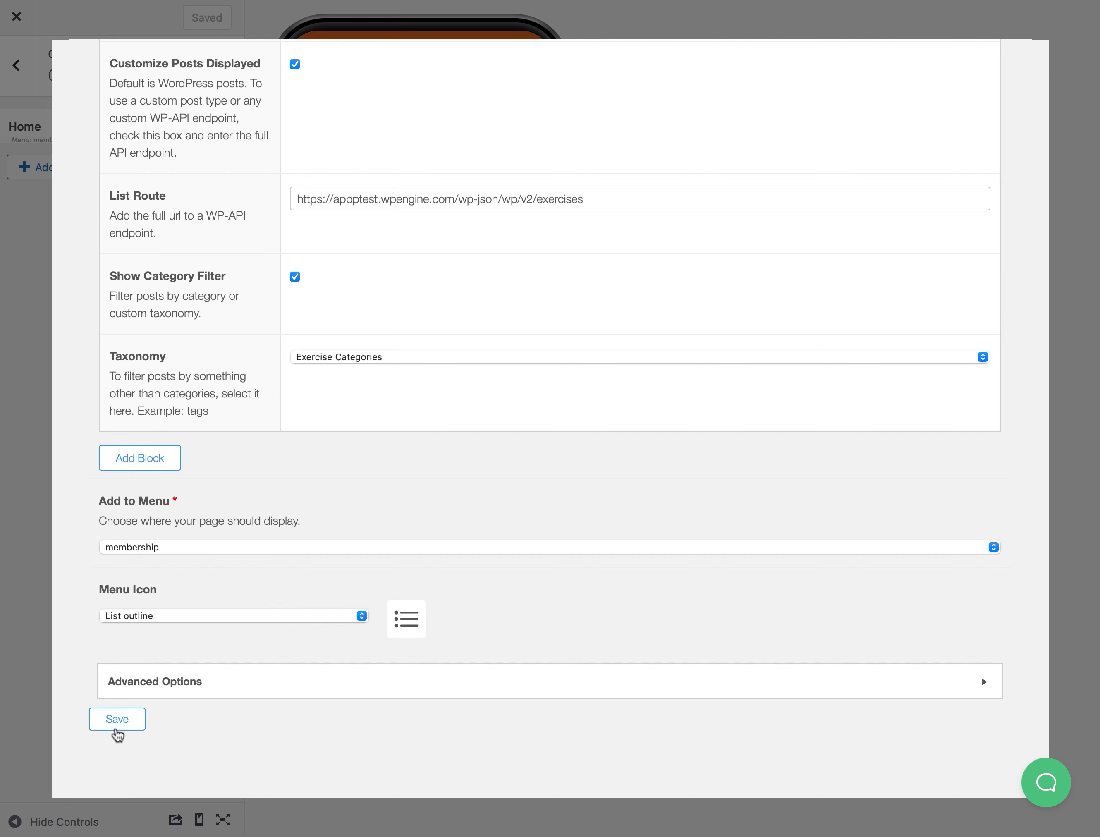
{"action": "left_click", "coordinate": [119, 729]}
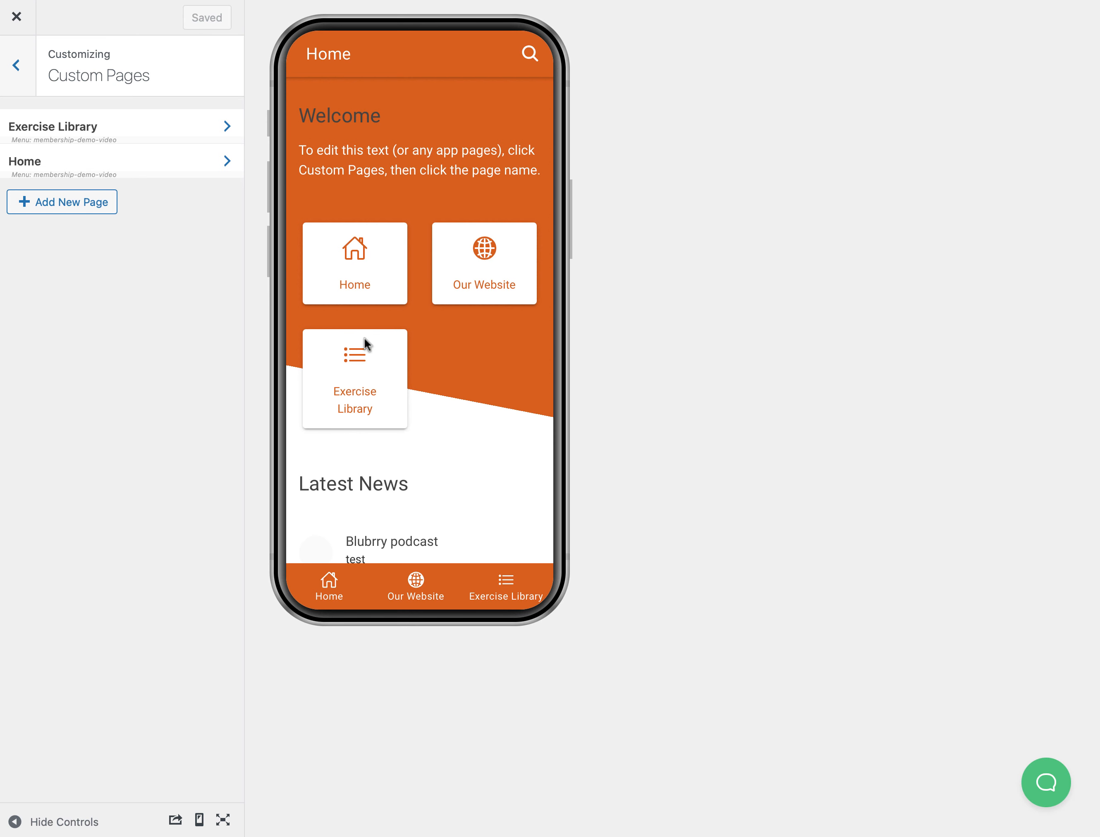
Open the Exercise Library page in the app preview and look through its exercise cards
{"action": "left_click", "coordinate": [506, 590]}
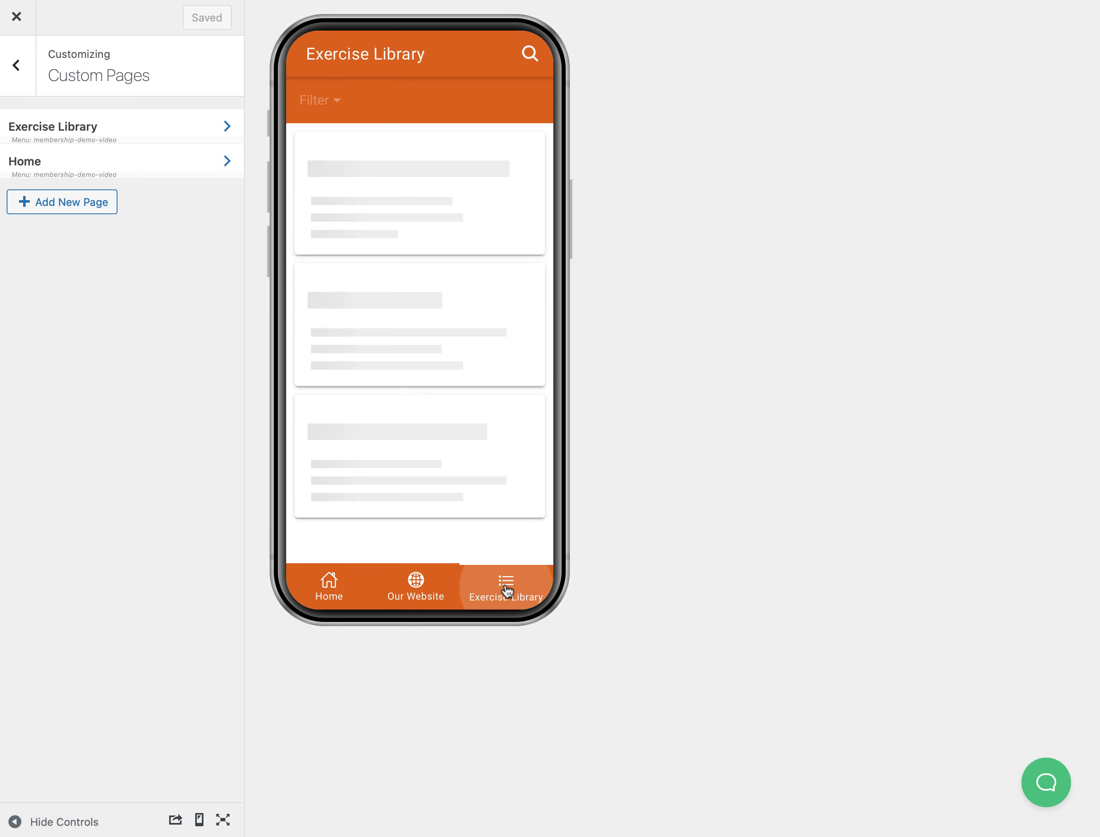
{"action": "scroll", "coordinate": [445, 244], "scroll_direction": "down", "scroll_amount": 20}
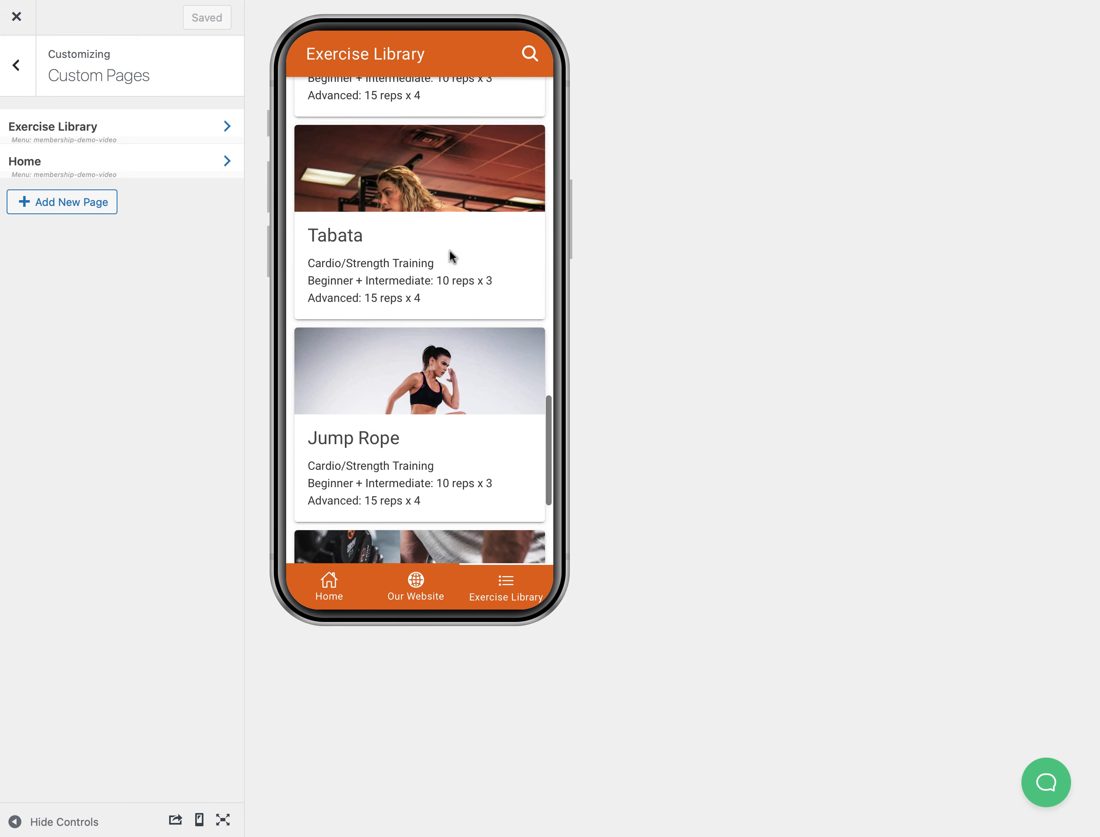
{"action": "scroll", "coordinate": [450, 250], "scroll_direction": "up", "scroll_amount": 15}
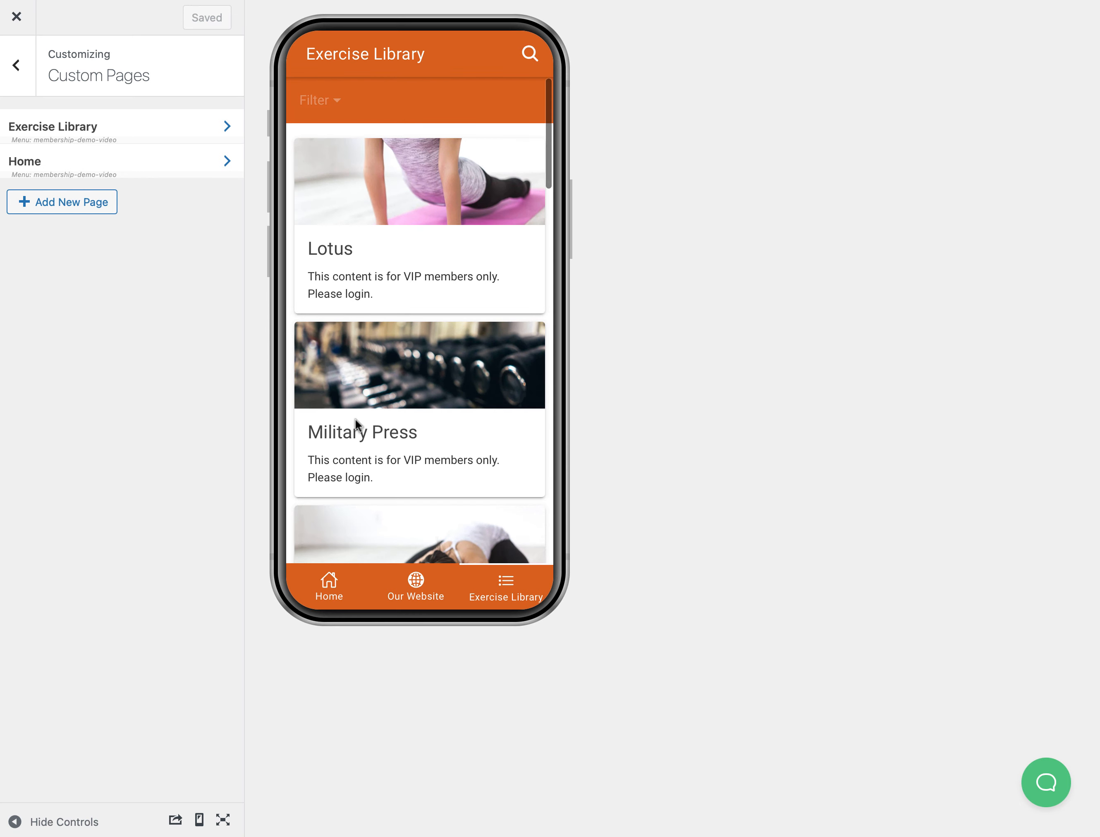
Filter the previewed exercise list by the Strength category and look through the filtered exercises
{"action": "left_click", "coordinate": [320, 101]}
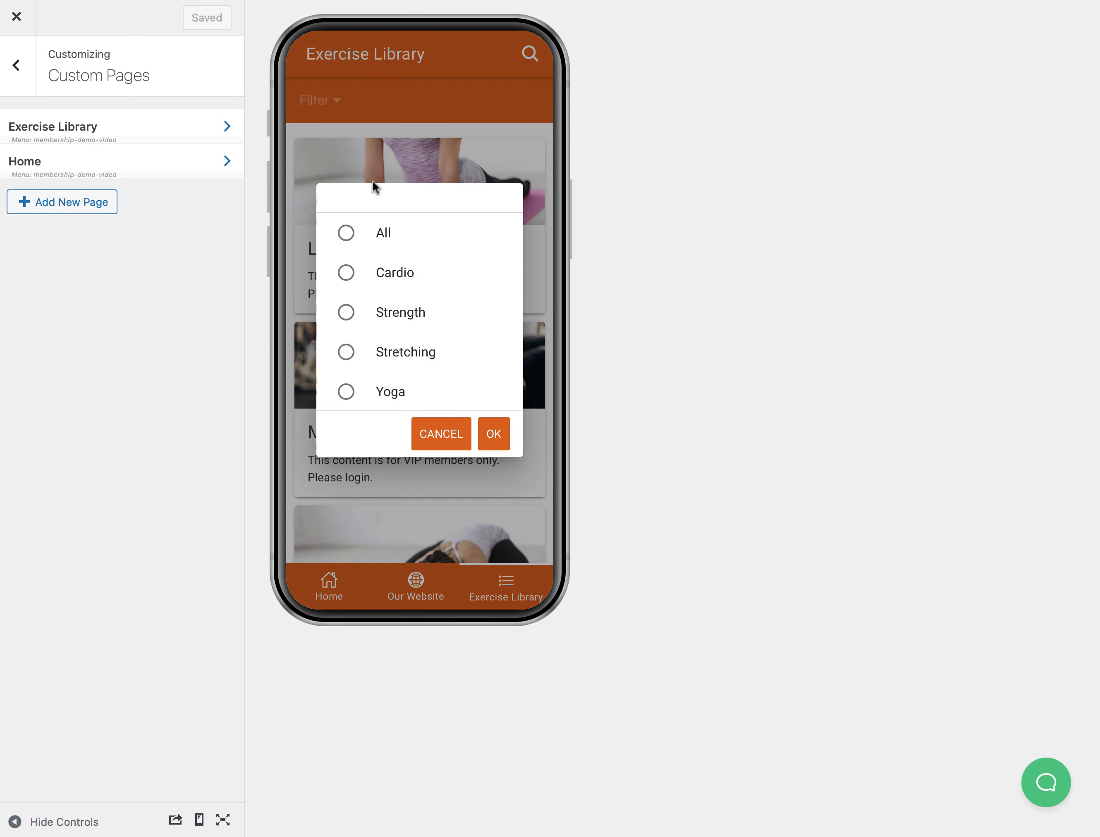
{"action": "left_click", "coordinate": [393, 312]}
{"action": "left_click", "coordinate": [500, 428]}
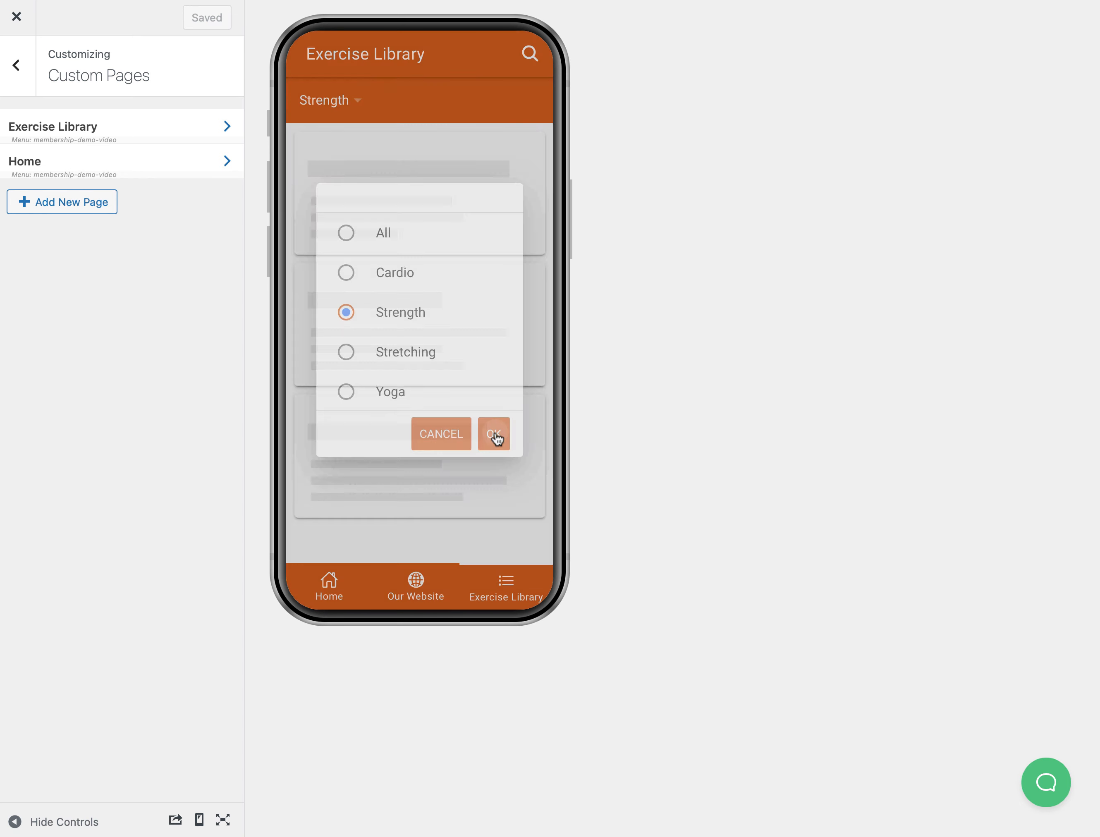
{"action": "scroll", "coordinate": [385, 280], "scroll_direction": "down", "scroll_amount": 5}
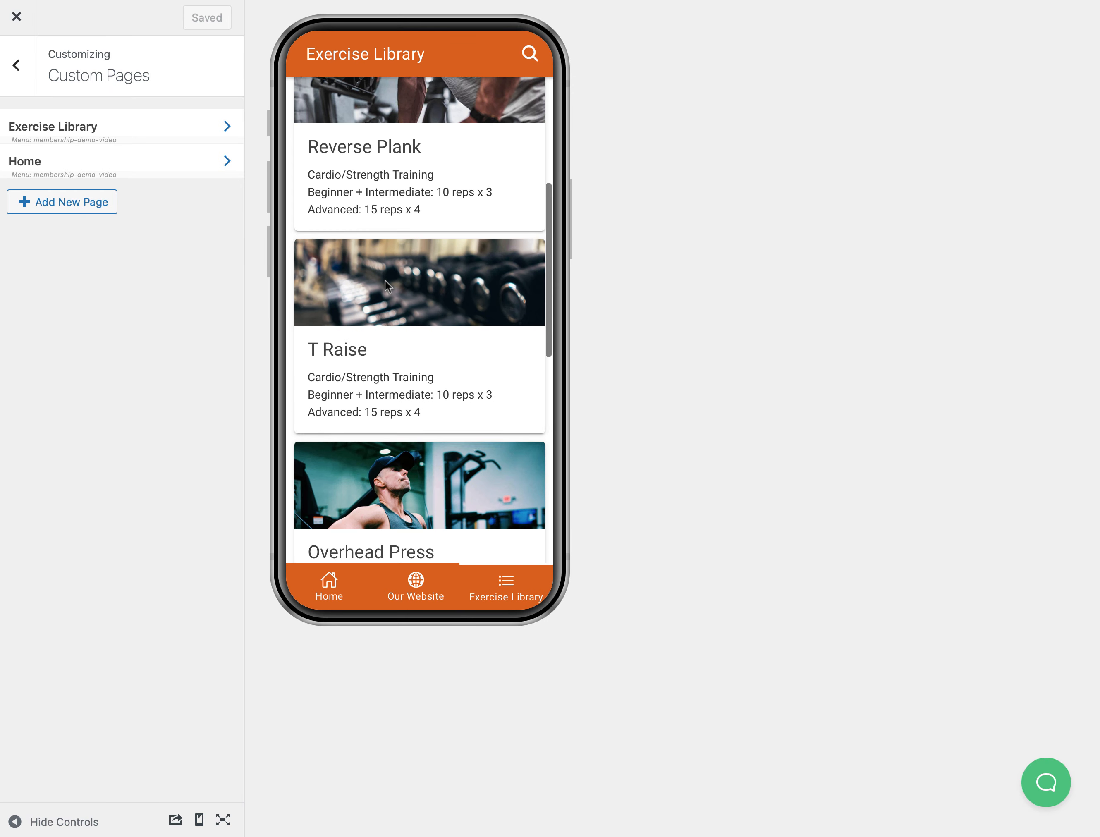
{"action": "scroll", "coordinate": [373, 252], "scroll_direction": "up", "scroll_amount": 5}
View the Military Press and Burpee exercise posts in the preview, returning to the list after each
{"action": "left_click", "coordinate": [363, 220]}
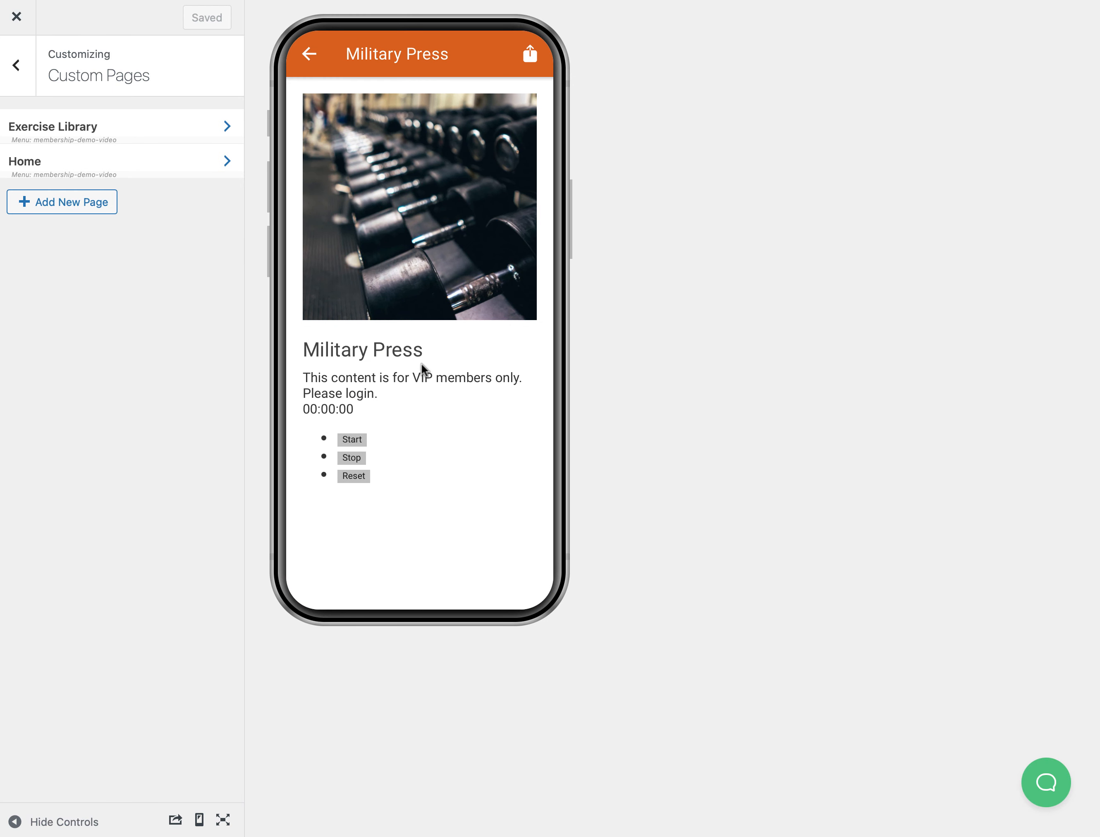
{"action": "left_click", "coordinate": [309, 54]}
{"action": "scroll", "coordinate": [433, 360], "scroll_direction": "down", "scroll_amount": 10}
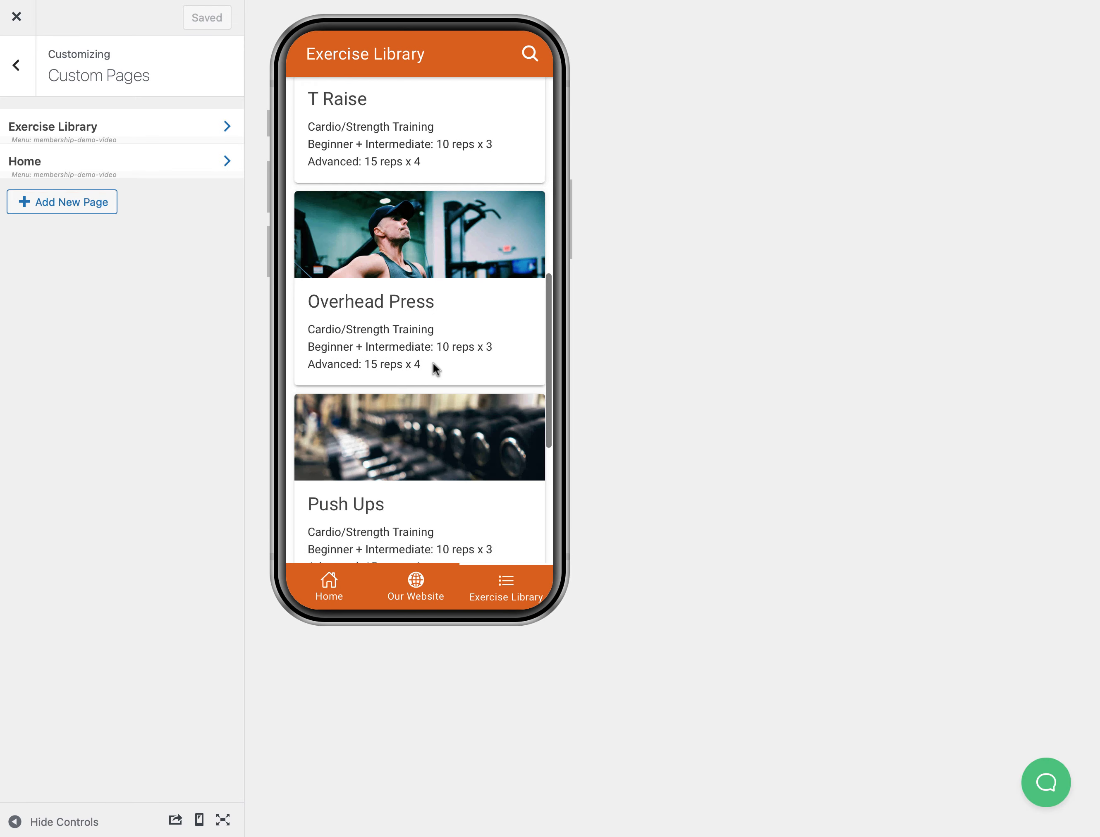
{"action": "left_click", "coordinate": [428, 372]}
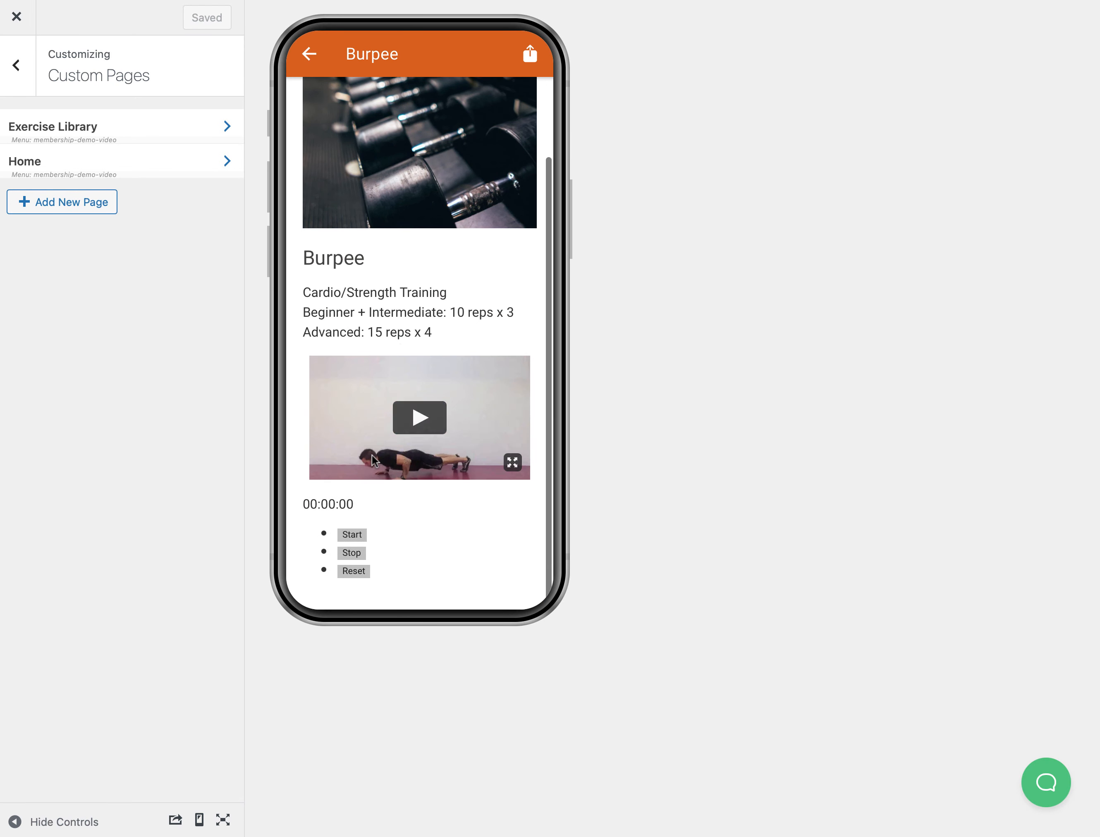
{"action": "left_click", "coordinate": [309, 54]}
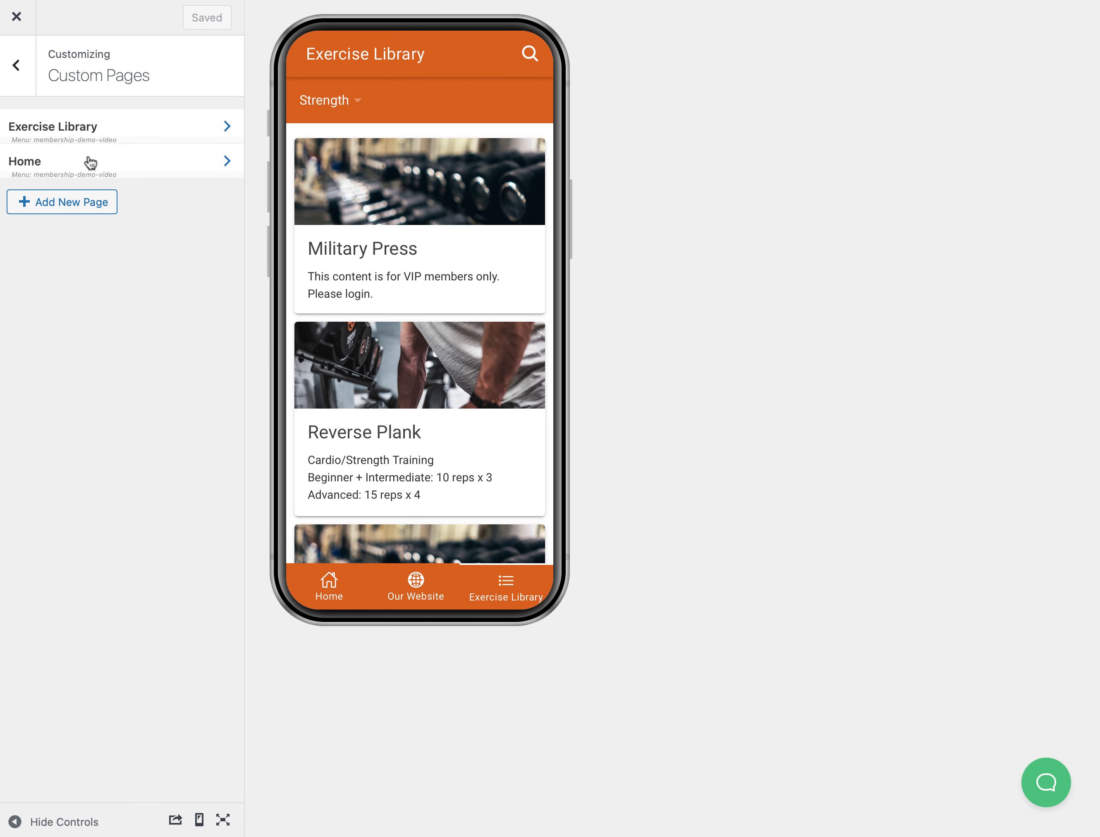
Open the Exercise Library page for editing and insert a Text or Custom Content block above its WordPress Post List
{"action": "left_click", "coordinate": [82, 127]}
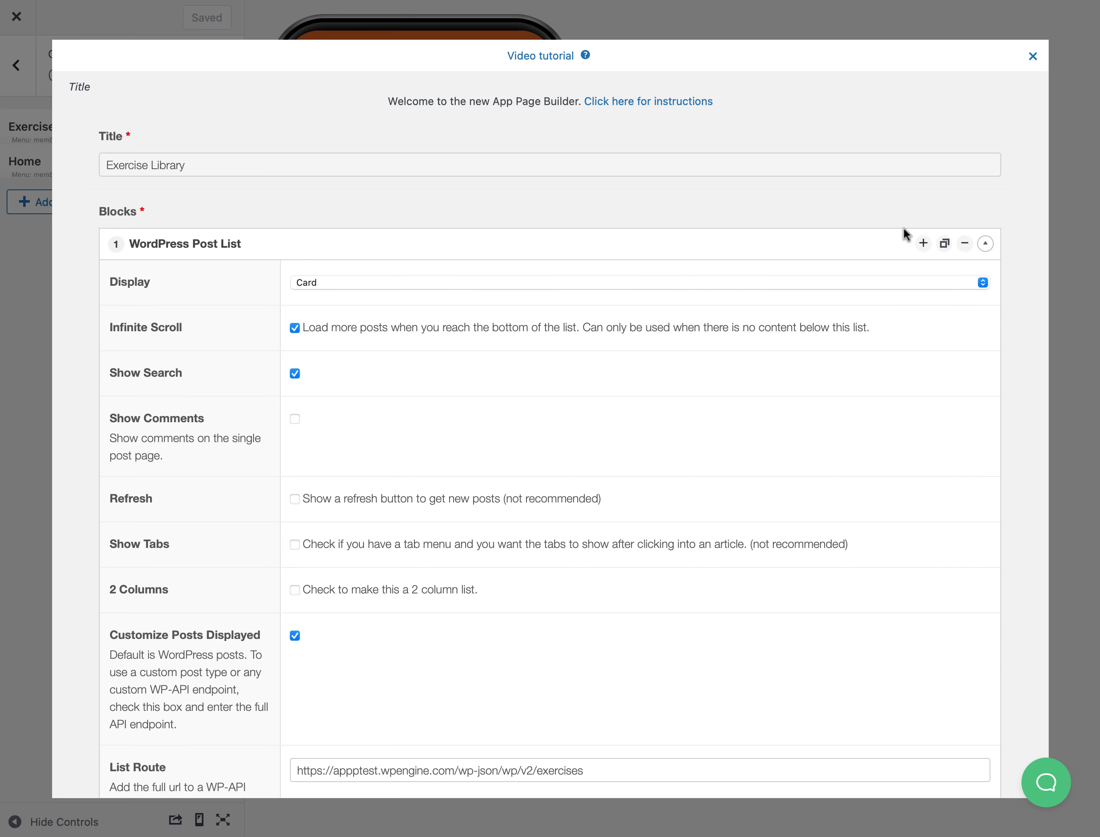
{"action": "left_click", "coordinate": [924, 244]}
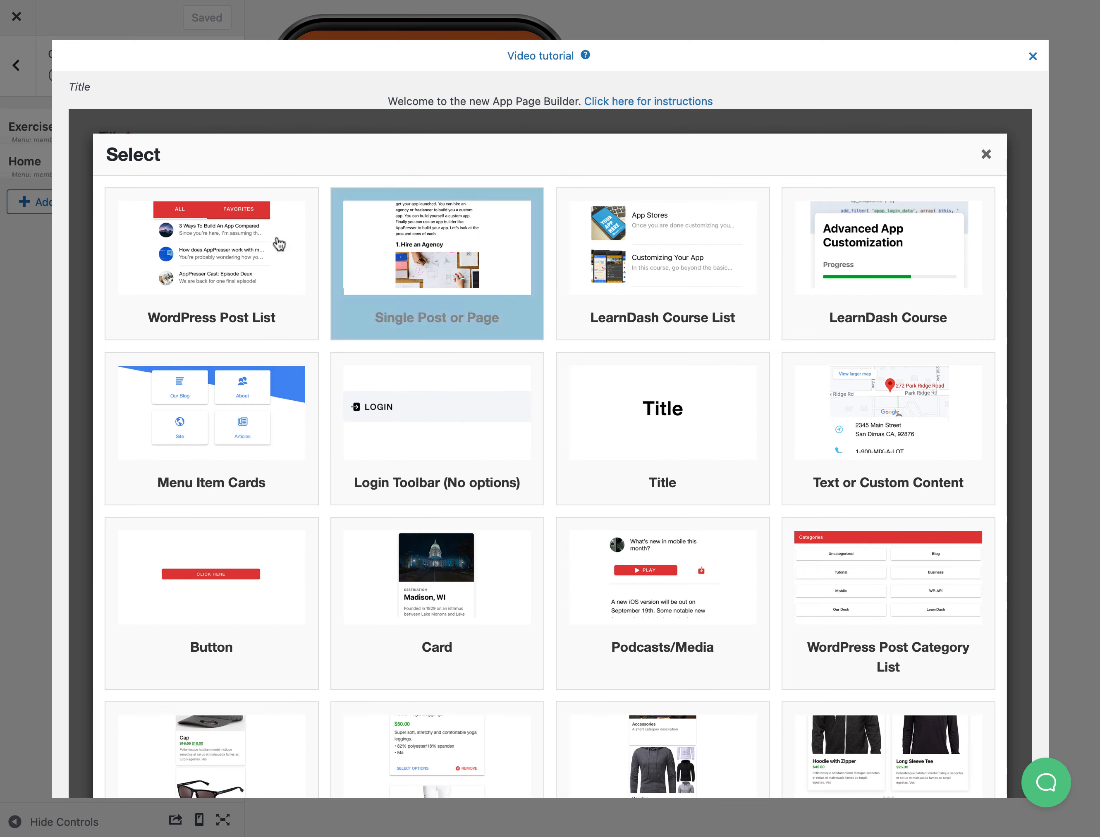
{"action": "left_click", "coordinate": [839, 441]}
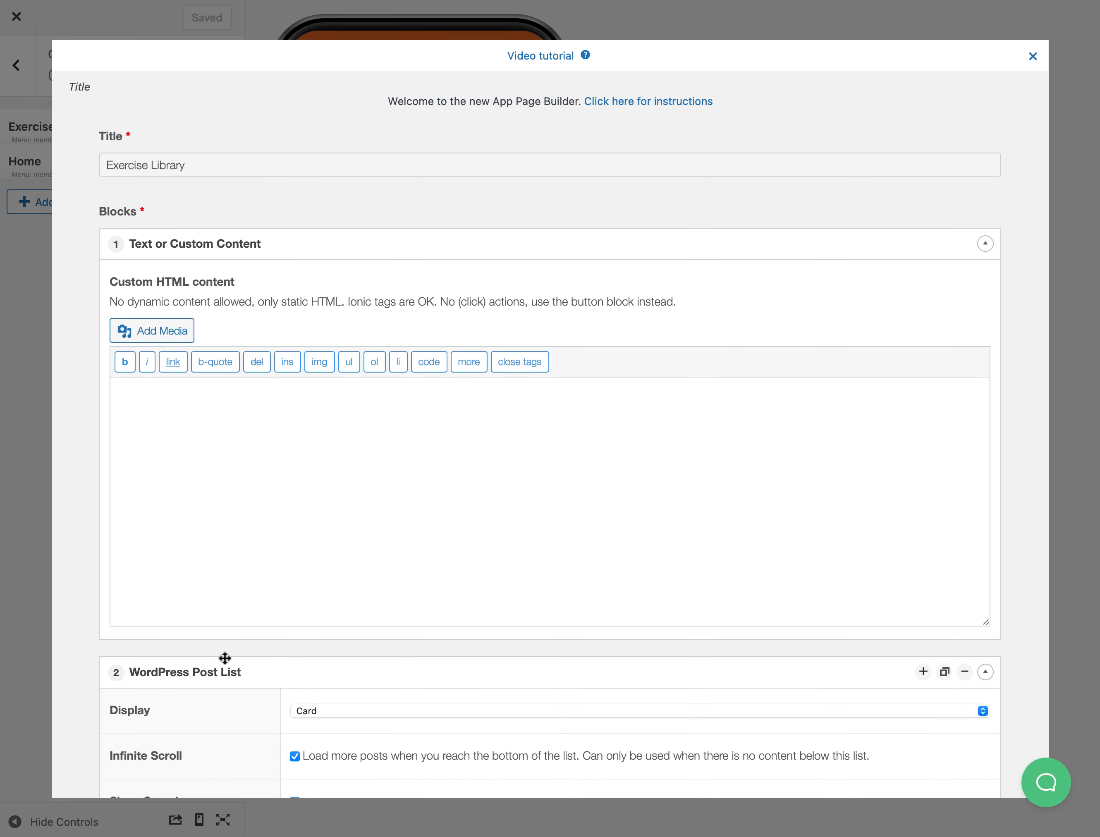
Enter the heading <h2>Exercise Library</h2> in the custom content block, with two empty lines above it
{"action": "left_click", "coordinate": [345, 473]}
{"action": "type", "text": "<"}
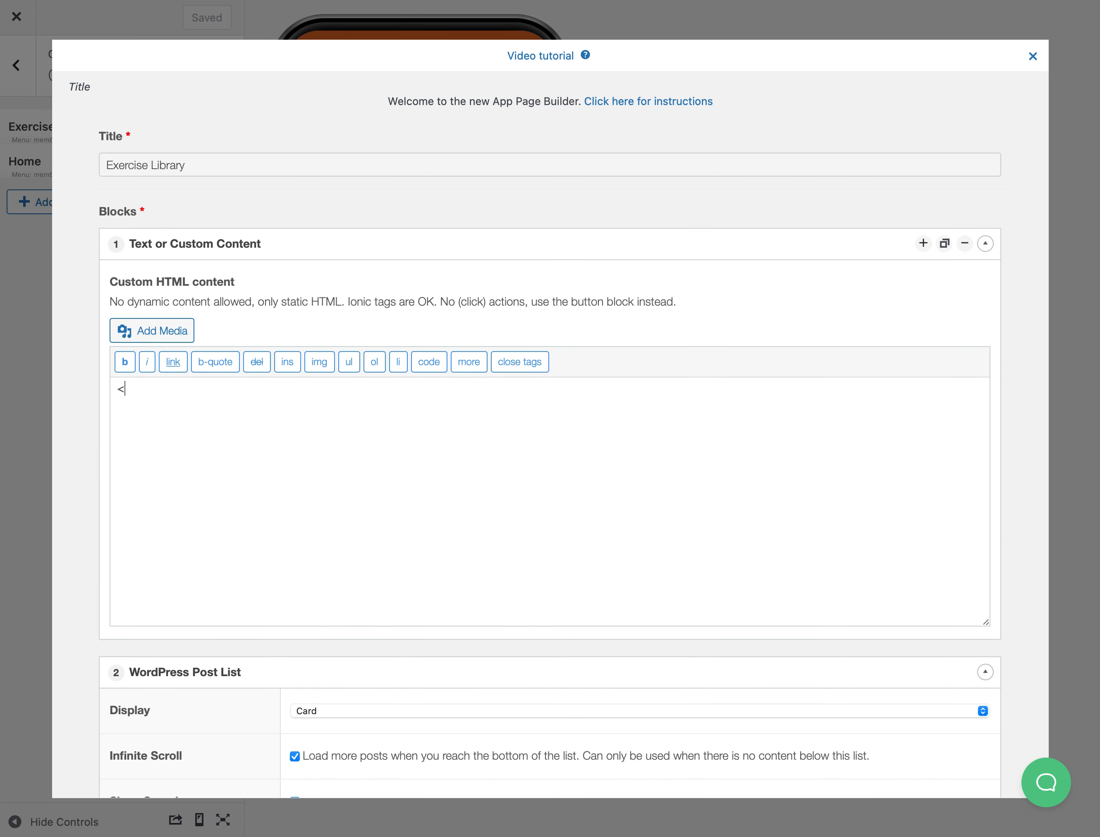
{"action": "type", "text": "h2>Exercise Library</"}
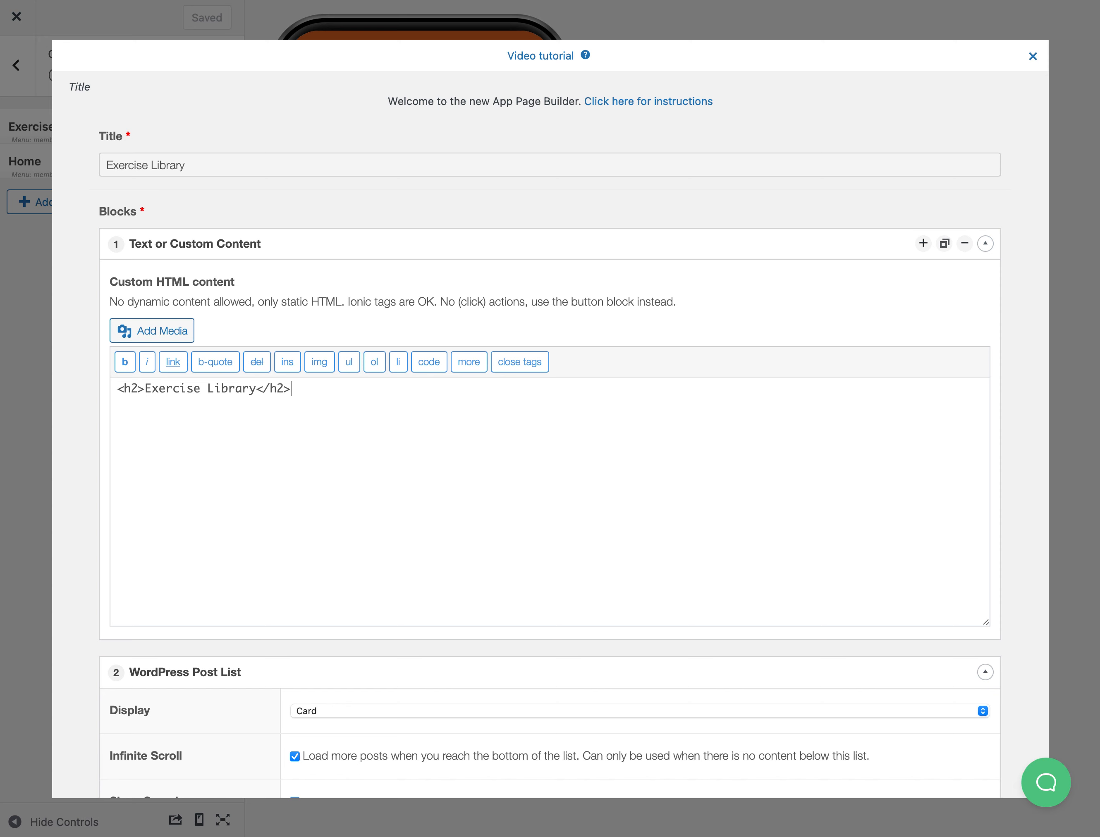
{"action": "type", "text": "h2>"}
{"action": "key", "text": "super+a"}
{"action": "key", "text": "Left"}
{"action": "key", "text": "Return"}
{"action": "key", "text": "Return"}
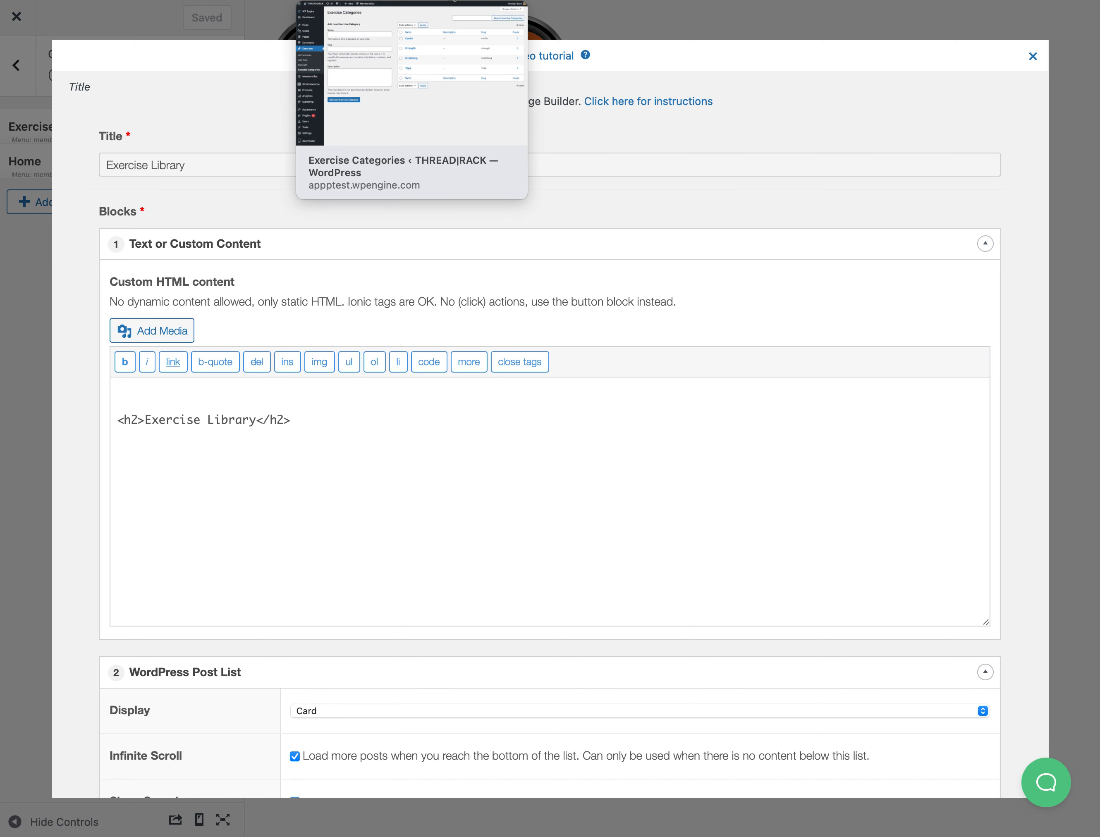
Switch to the WordPress admin site and copy the file URL of the man-at-cable-machine image from the Media Library
{"action": "left_click", "coordinate": [436, 2]}
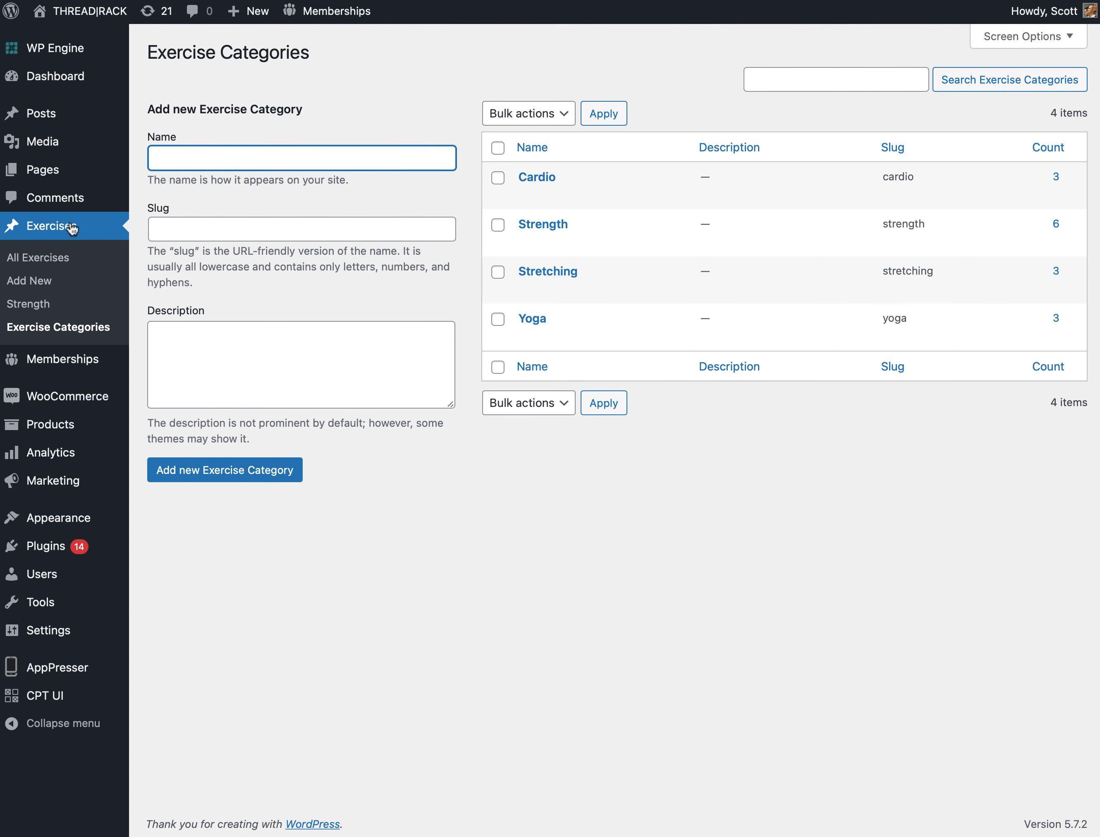
{"action": "mouse_move", "coordinate": [56, 143]}
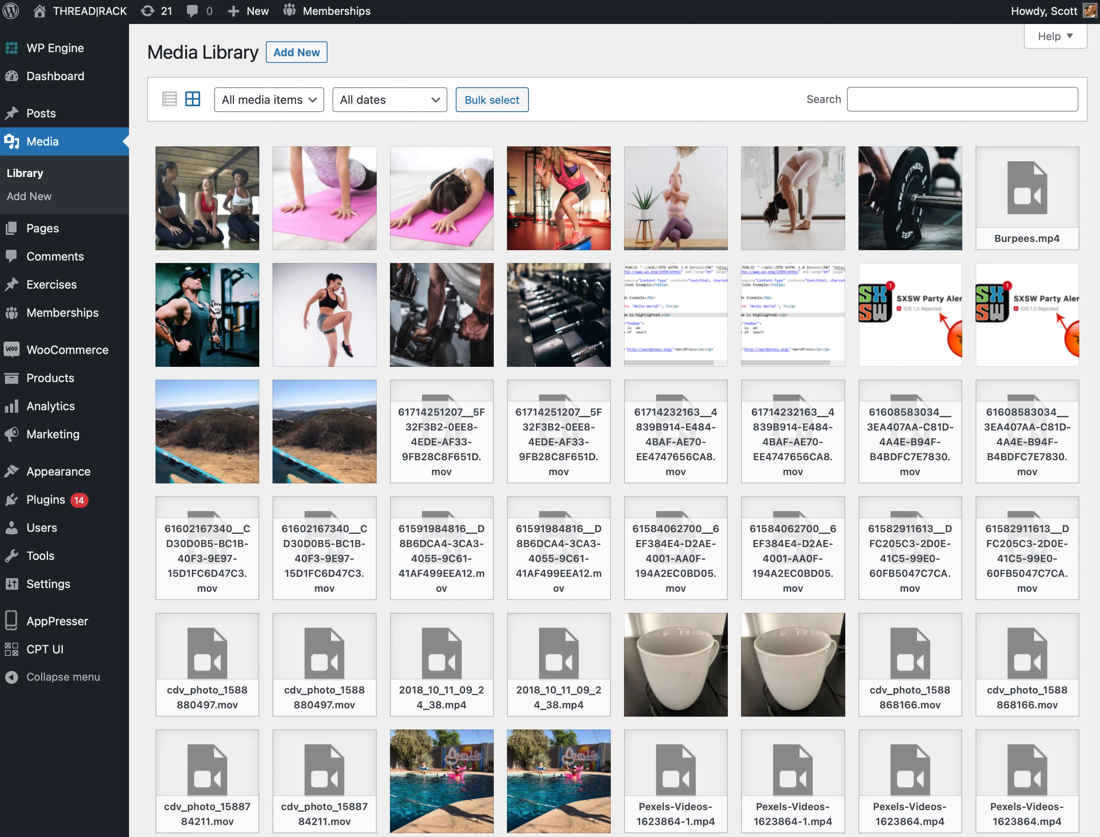
{"action": "left_click", "coordinate": [215, 308]}
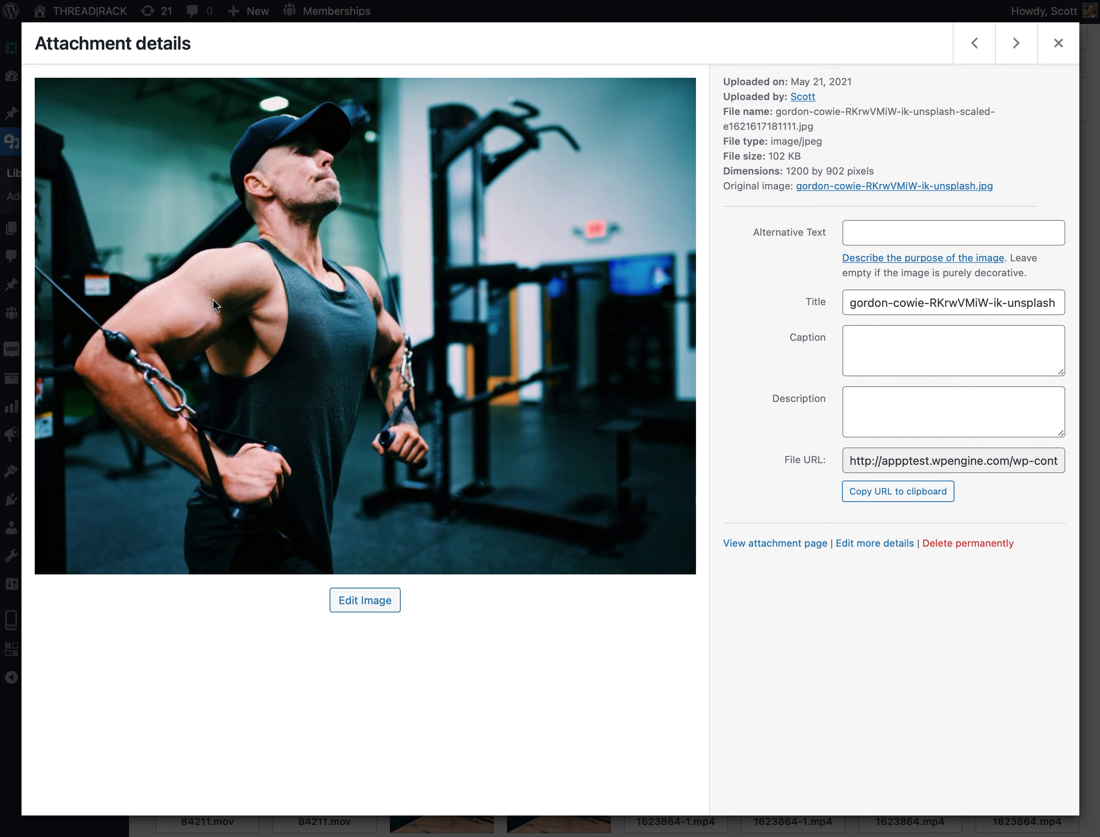
{"action": "left_click", "coordinate": [929, 456]}
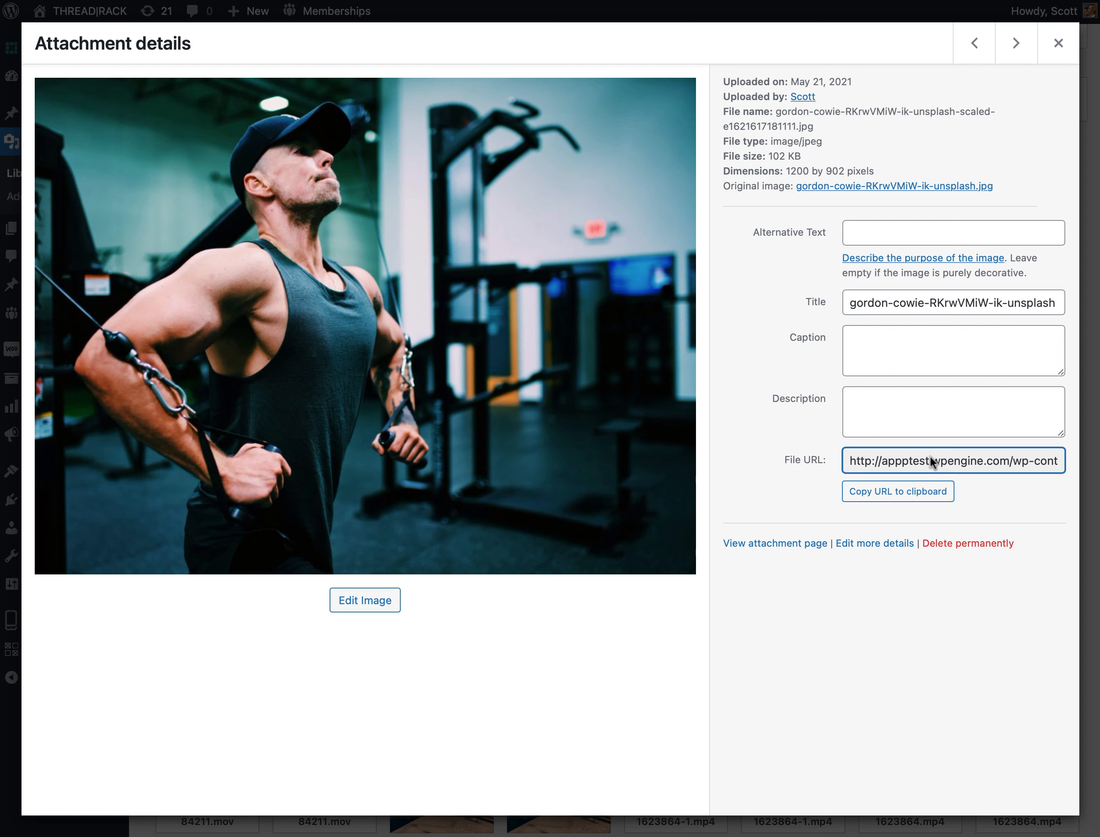
{"action": "key", "text": "super+a"}
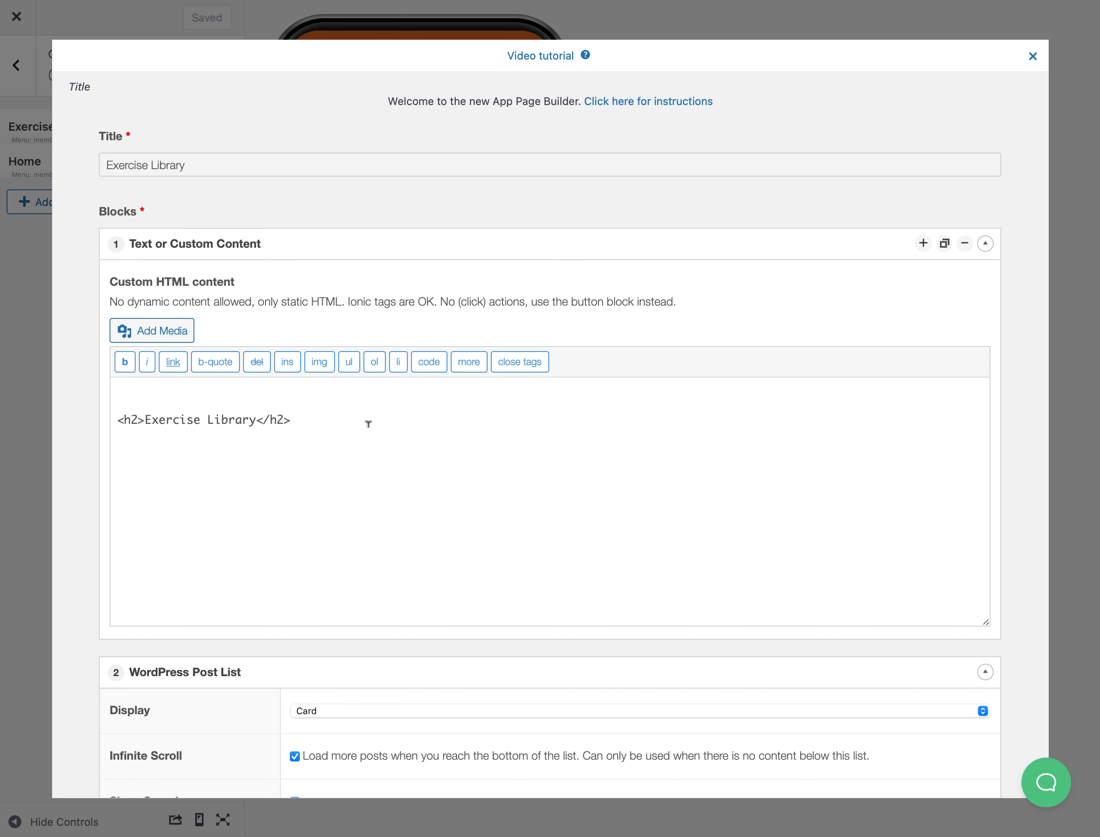
Insert an img tag above the heading, using the copied image URL as its source and the class "header-image"
{"action": "type", "text": "<img src=\""}
{"action": "type", "text": "http://appptest.wpengine.com/wp-content/uploads/2021/05/gordon-cowie-RKrwVMiW-ik-unsplash-scaled-e1621617181111.jpg"}
{"action": "type", "text": "\""}
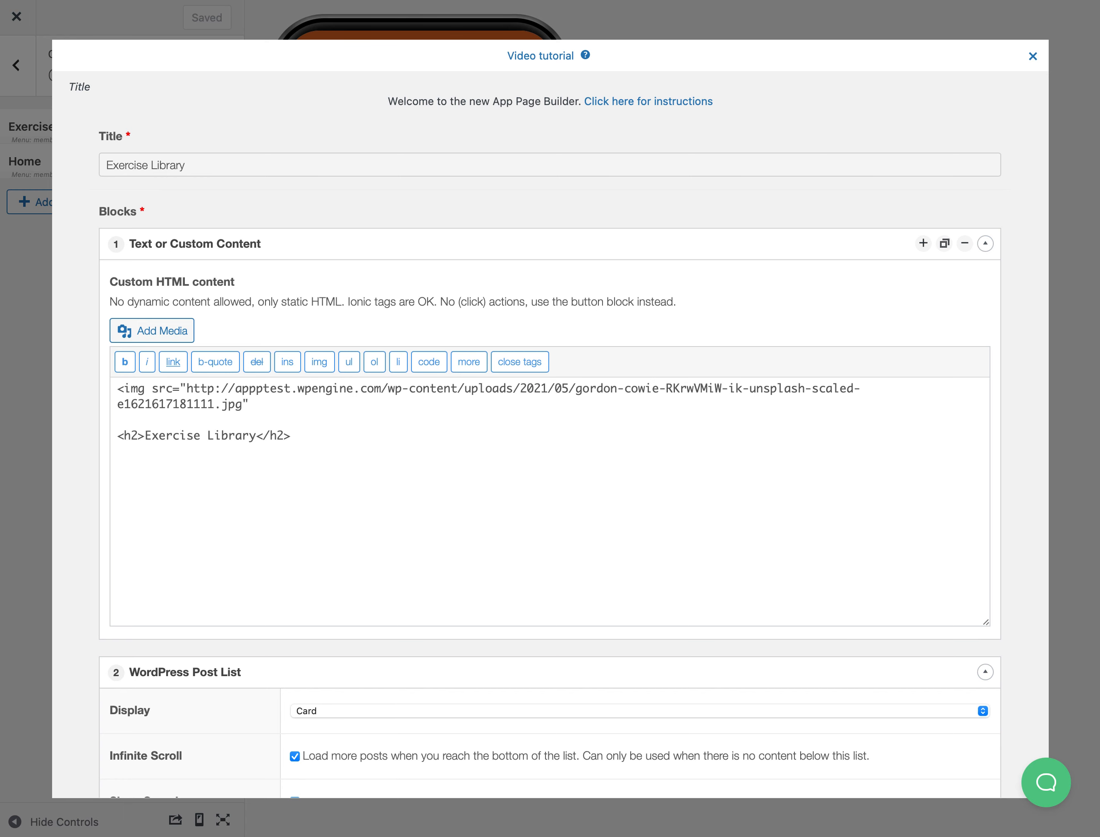
{"action": "type", "text": " /class=\"header-image\""}
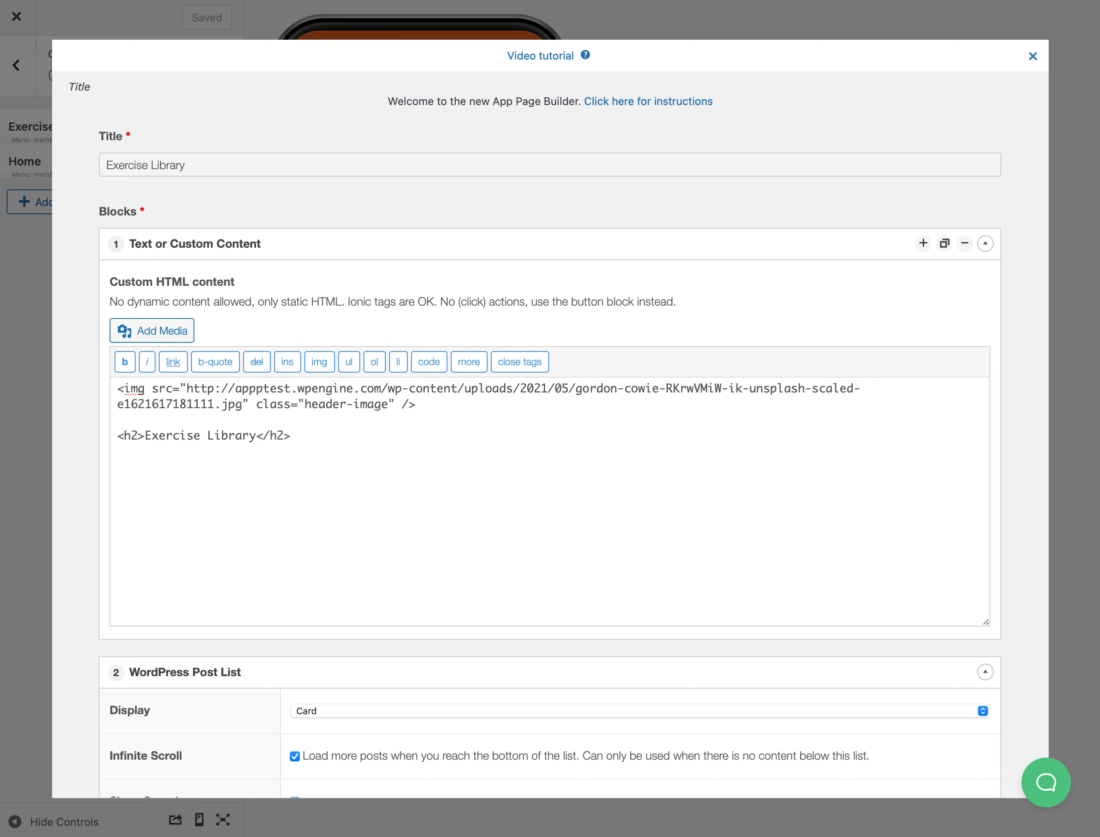
Save the Exercise Library page and open it in the app preview
{"action": "scroll", "coordinate": [172, 643], "scroll_direction": "down", "scroll_amount": 15}
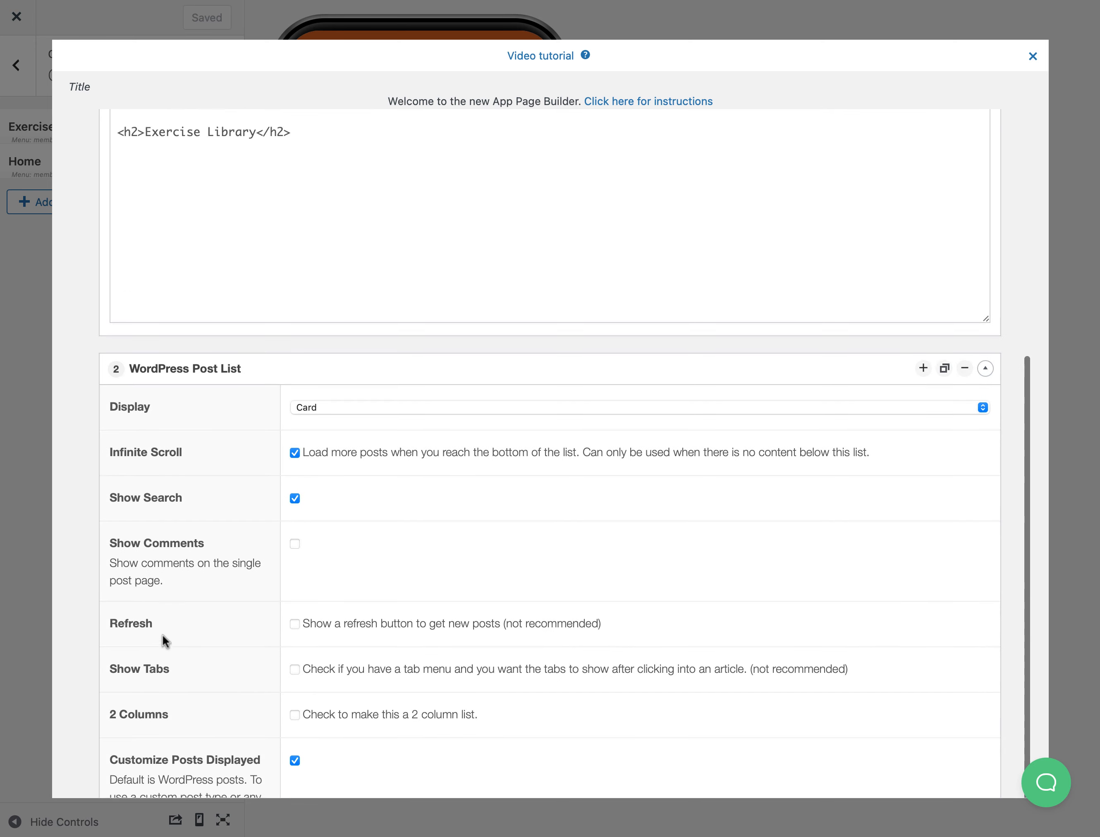
{"action": "scroll", "coordinate": [96, 675], "scroll_direction": "down", "scroll_amount": 5}
{"action": "left_click", "coordinate": [91, 698]}
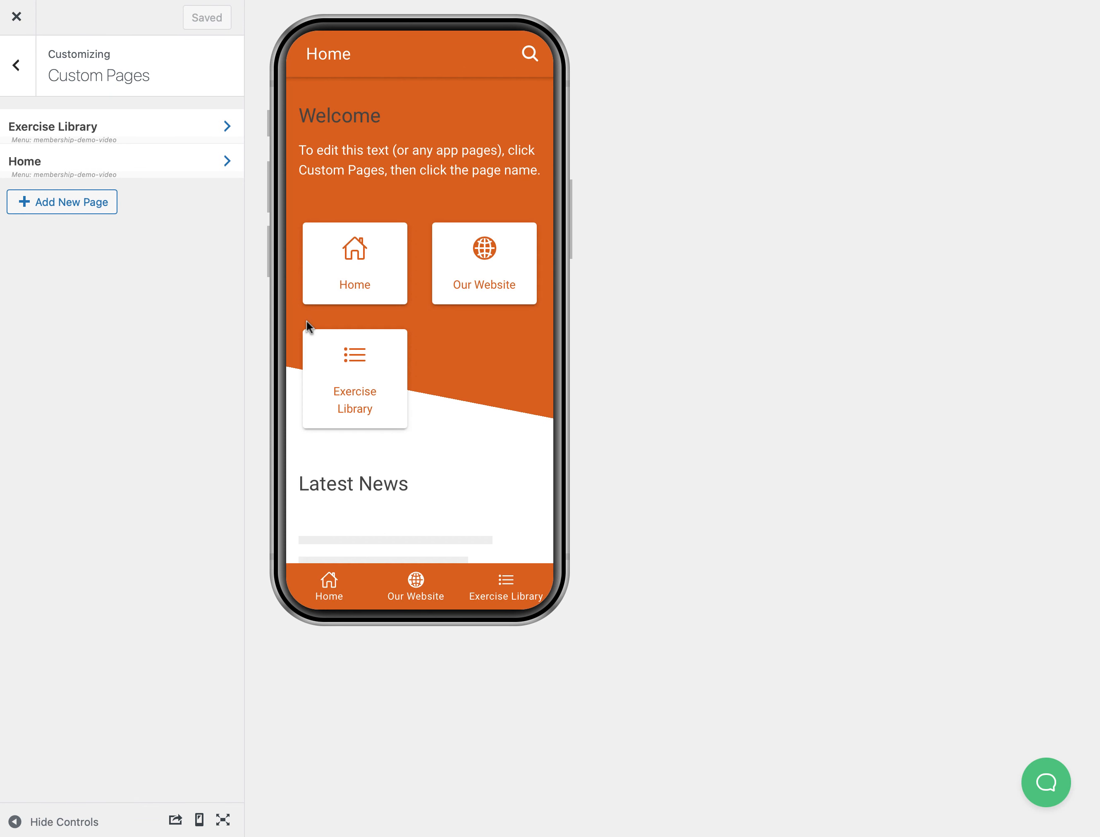
{"action": "left_click", "coordinate": [347, 371]}
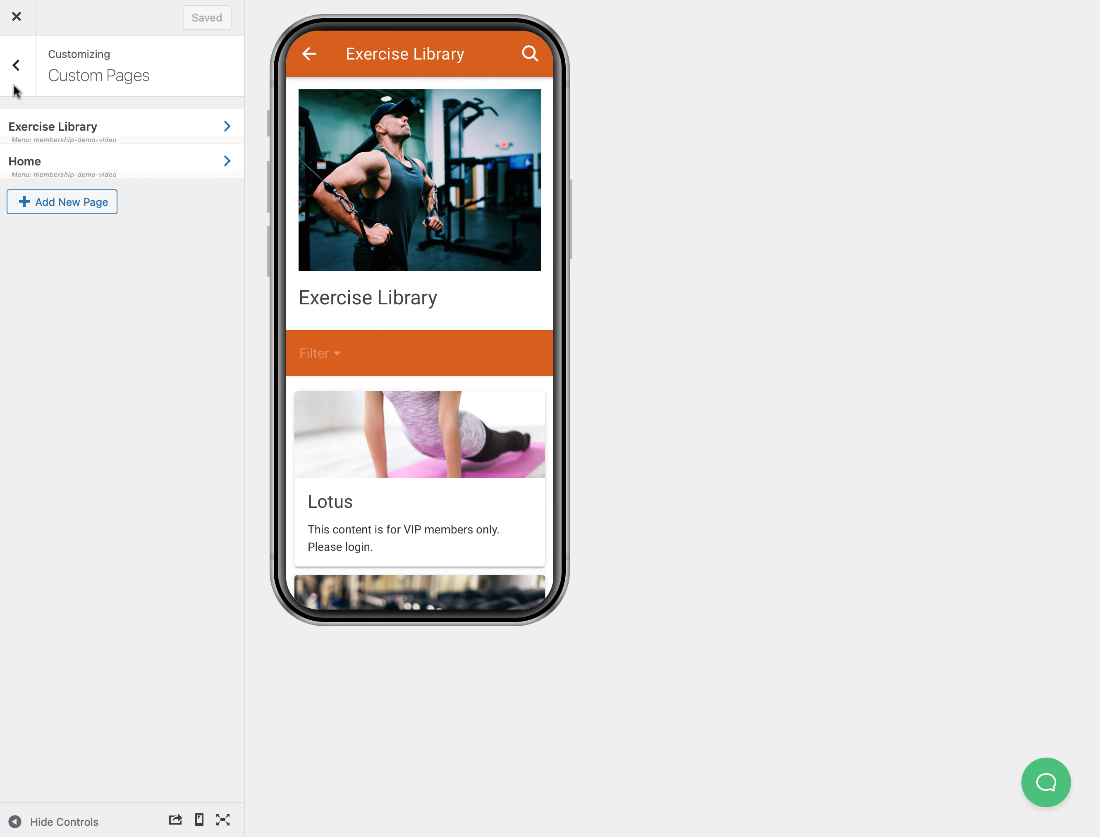
Add a .header-image rule to the app's custom CSS with a margin of -15px -15px 15px -15px
{"action": "left_click", "coordinate": [17, 69]}
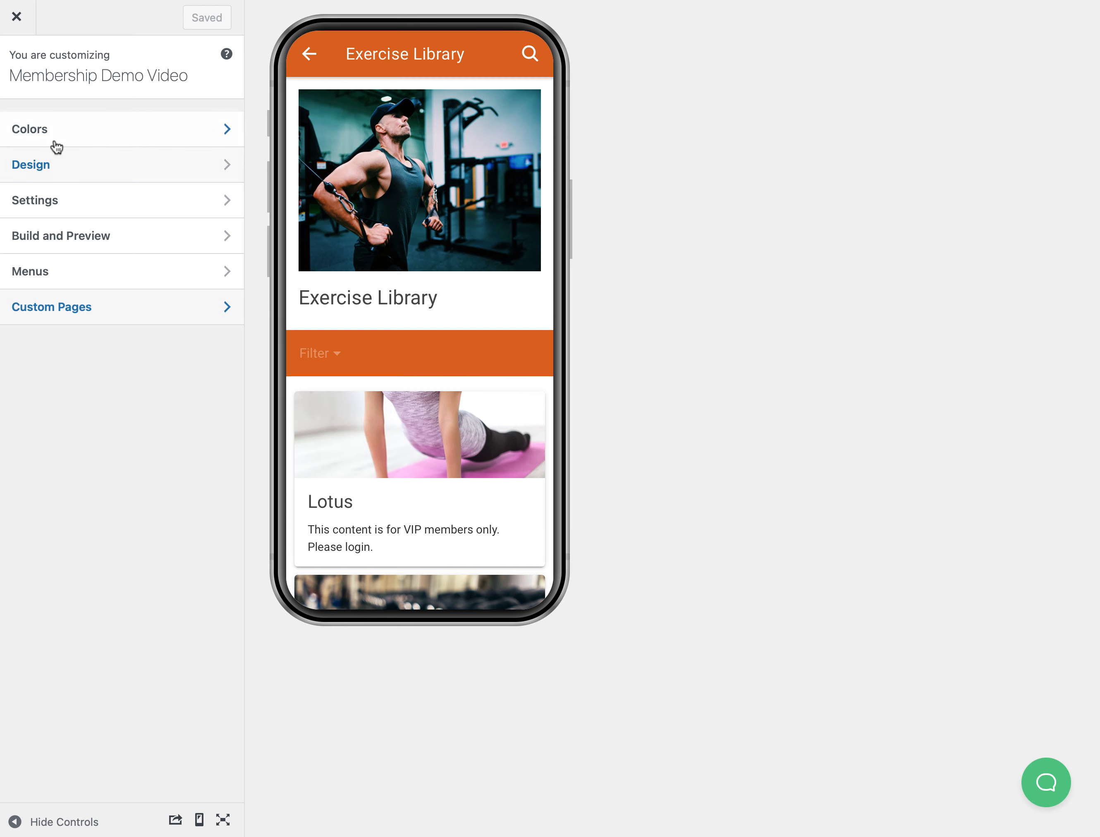
{"action": "left_click", "coordinate": [53, 166]}
{"action": "left_click", "coordinate": [68, 630]}
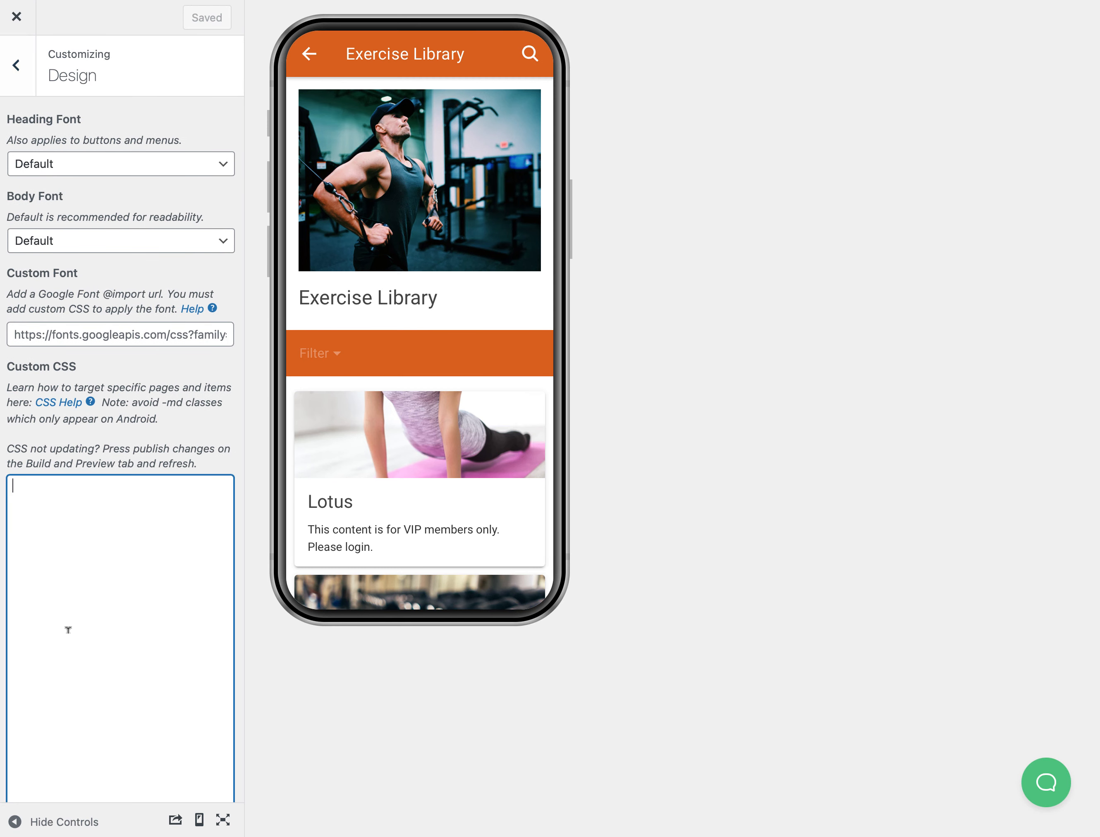
{"action": "type", "text": ".header"}
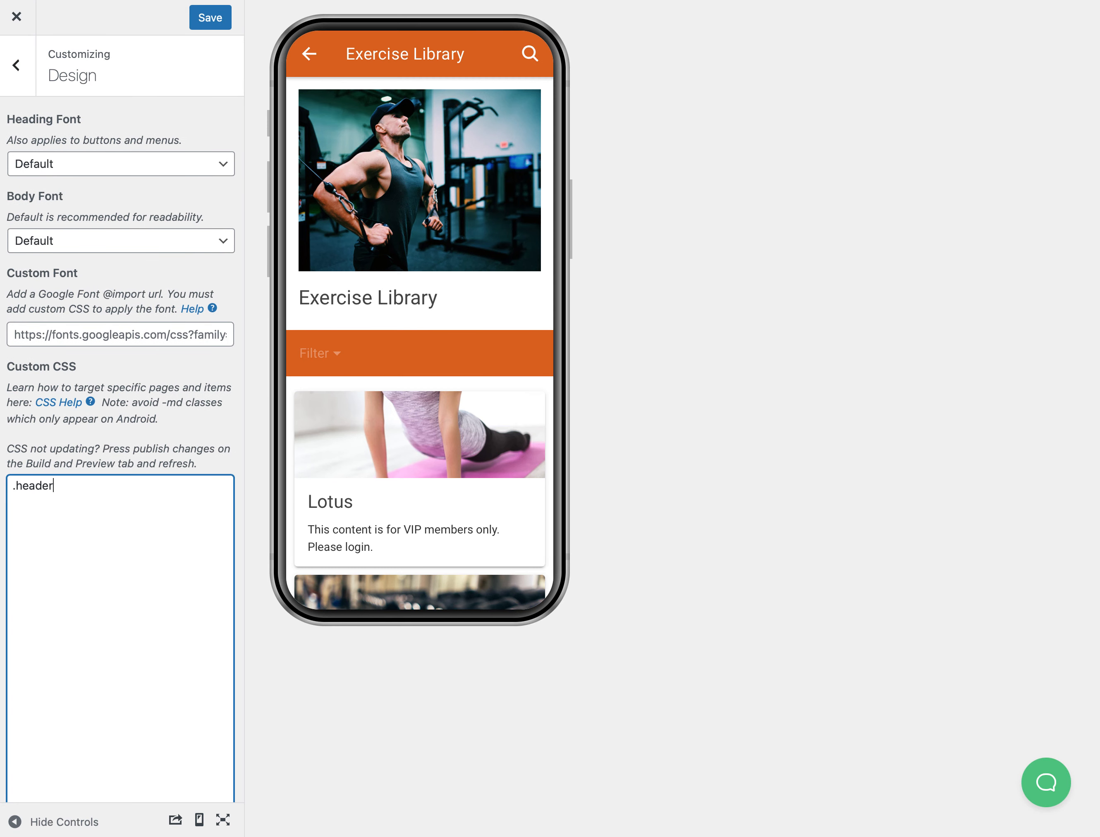
{"action": "type", "text": "-image {}"}
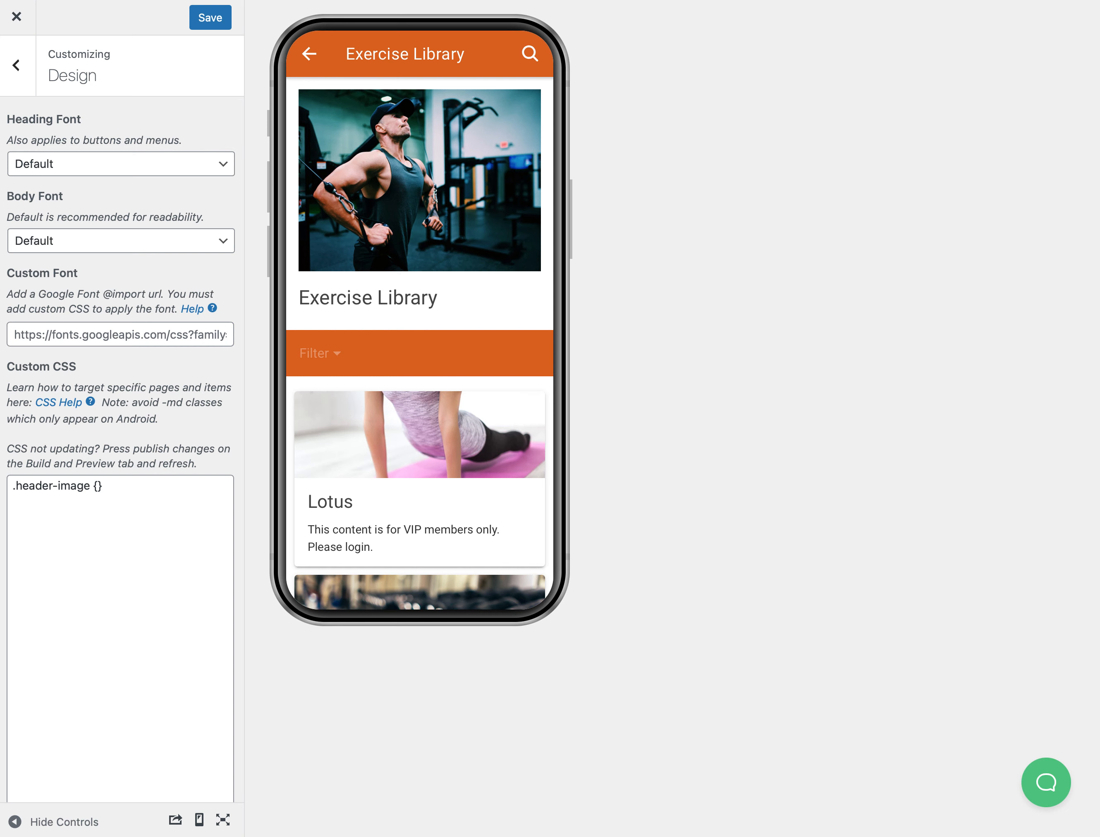
{"action": "left_click", "coordinate": [102, 486]}
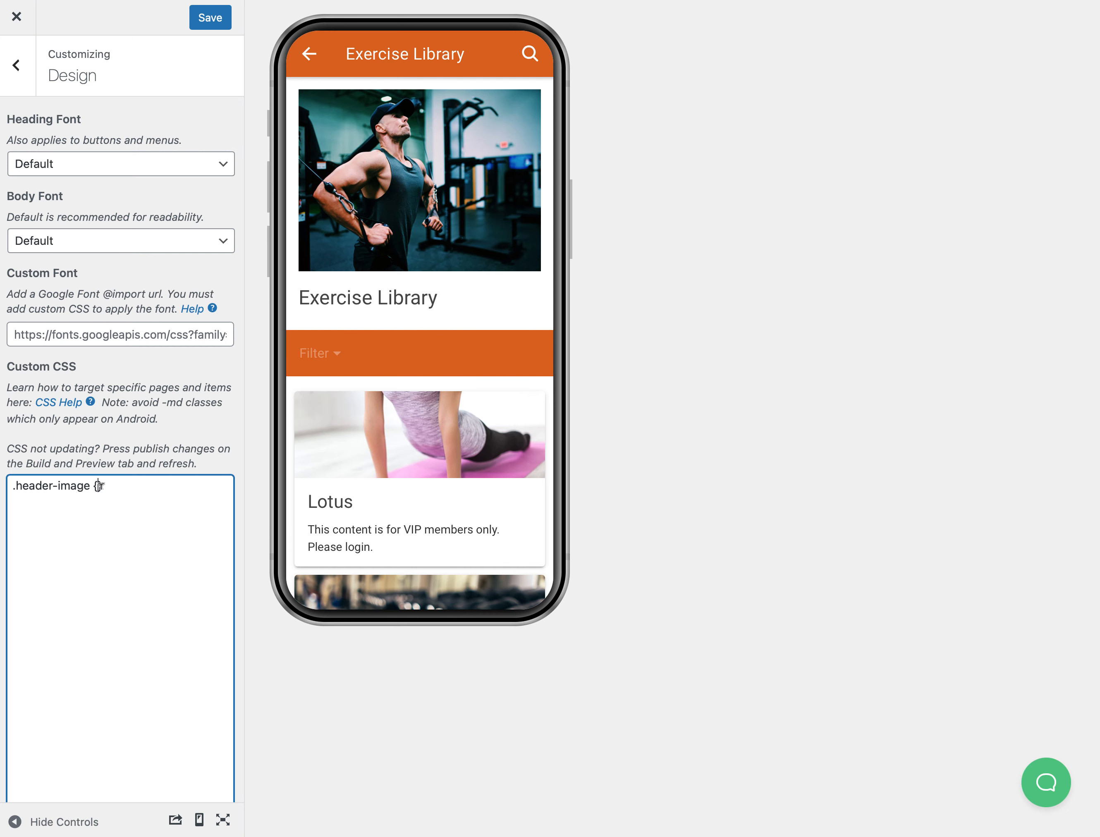
{"action": "key", "text": "Return"}
{"action": "type", "text": "margin: -15px"}
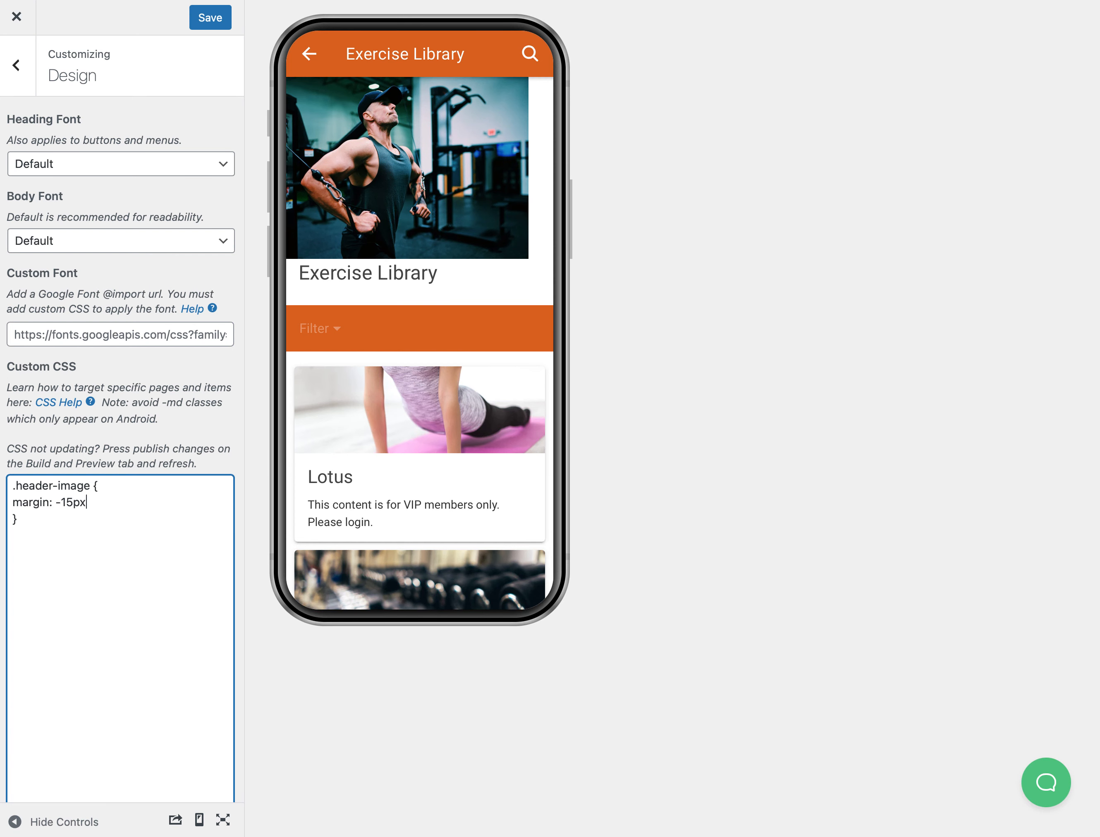
{"action": "type", "text": " -15px 15px"}
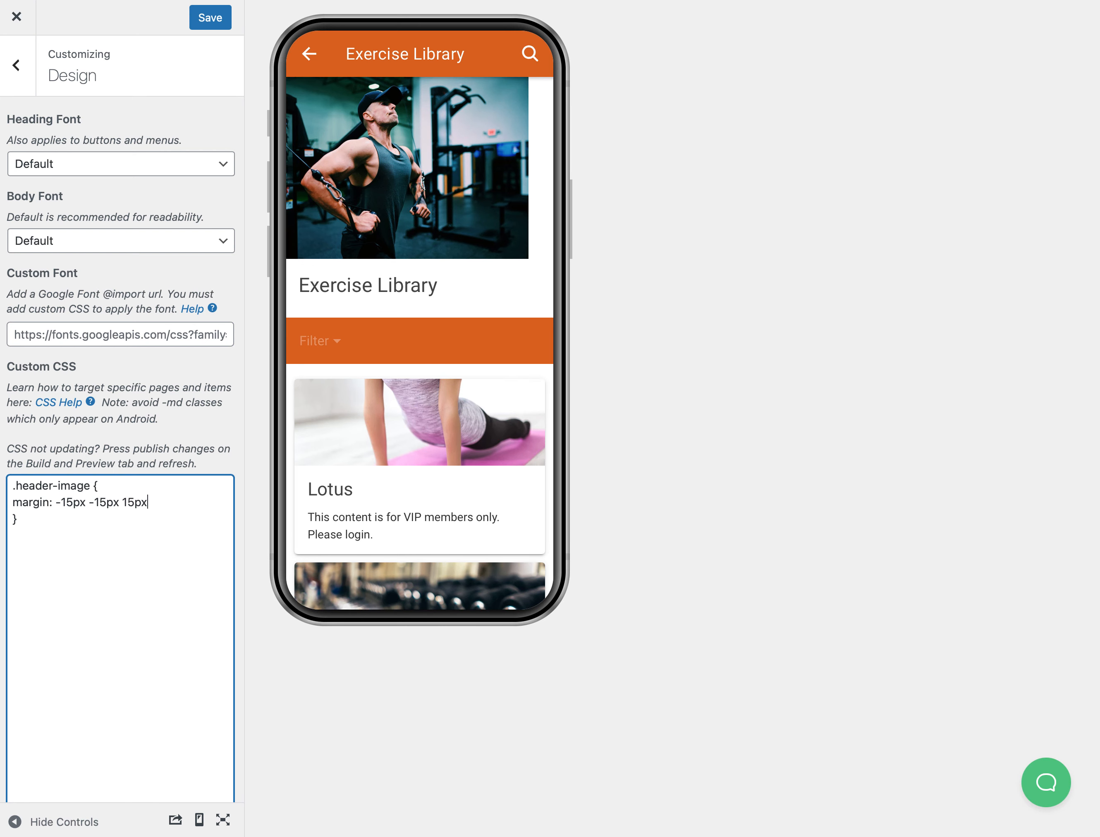
{"action": "type", "text": " -15px"}
Add a max-width of 110% to the .header-image rule
{"action": "key", "text": "Return"}
{"action": "type", "text": "max0w"}
{"action": "key", "text": "BackSpace"}
{"action": "key", "text": "BackSpace"}
{"action": "key", "text": "BackSpace"}
{"action": "type", "text": "-width: 110%;"}
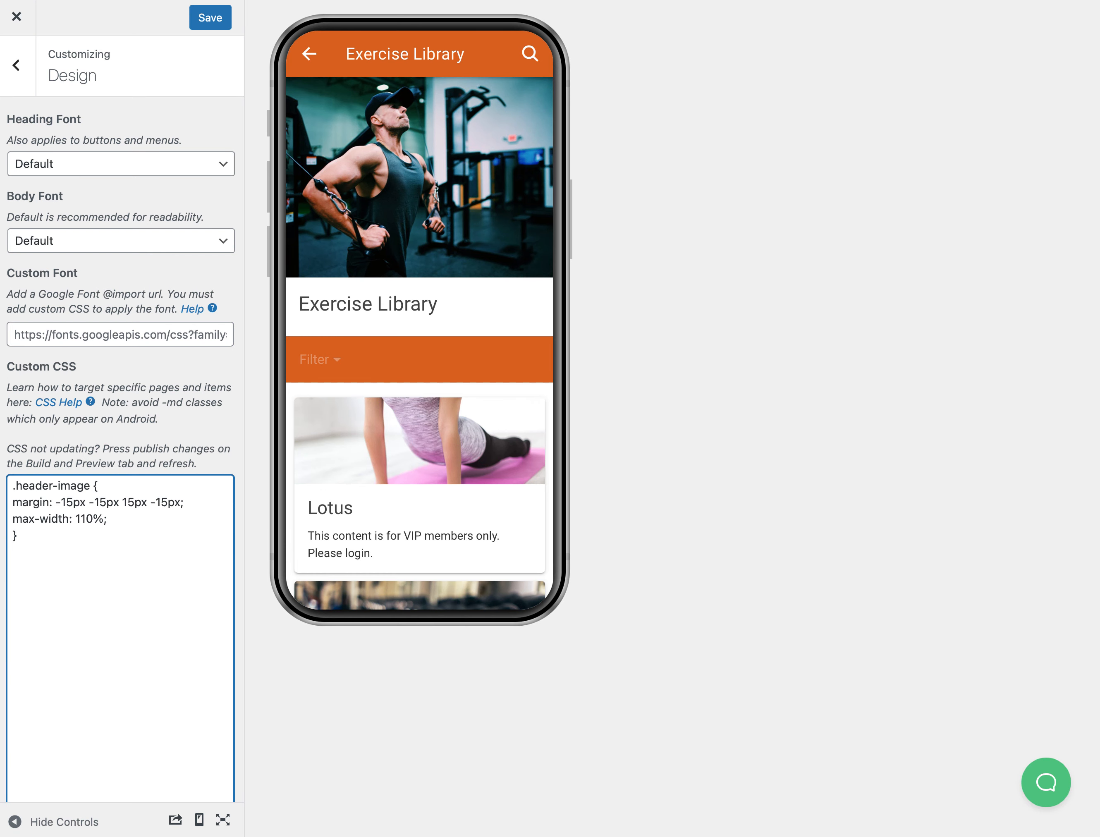
Change the .header-image max-width to 111% and save the design settings
{"action": "key", "text": "BackSpace"}
{"action": "type", "text": "1"}
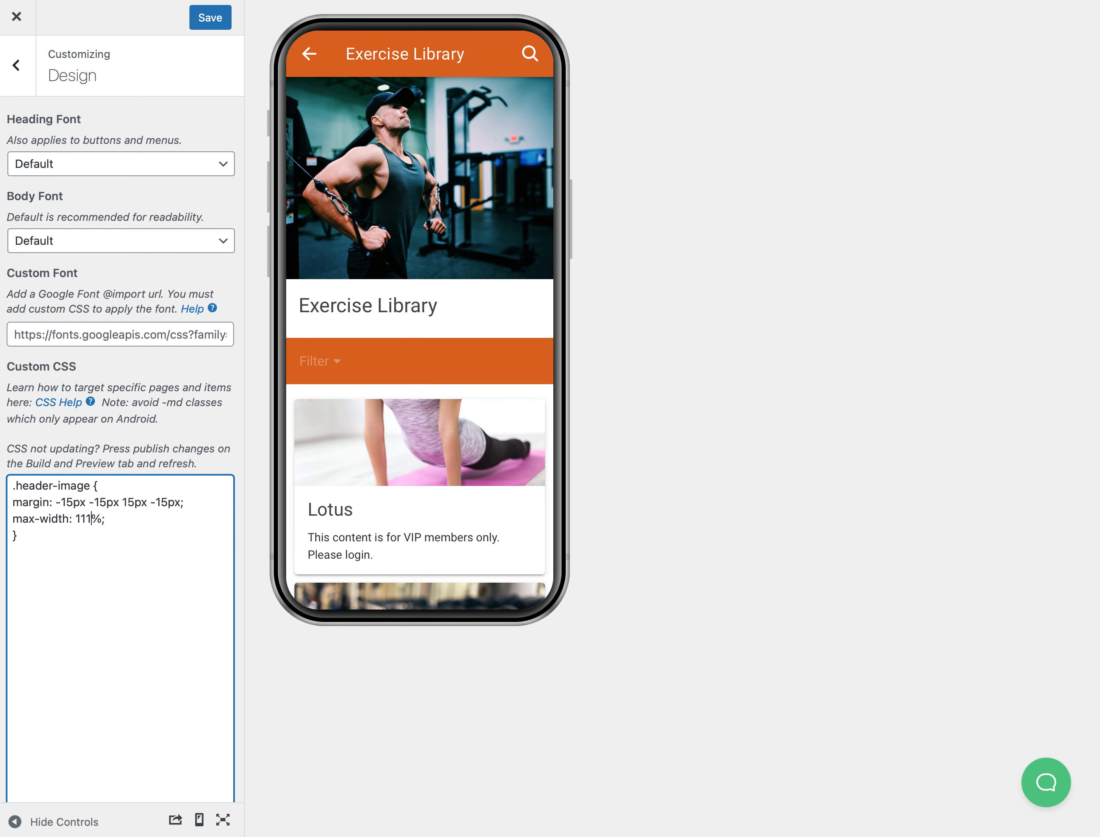
{"action": "key", "text": "BackSpace"}
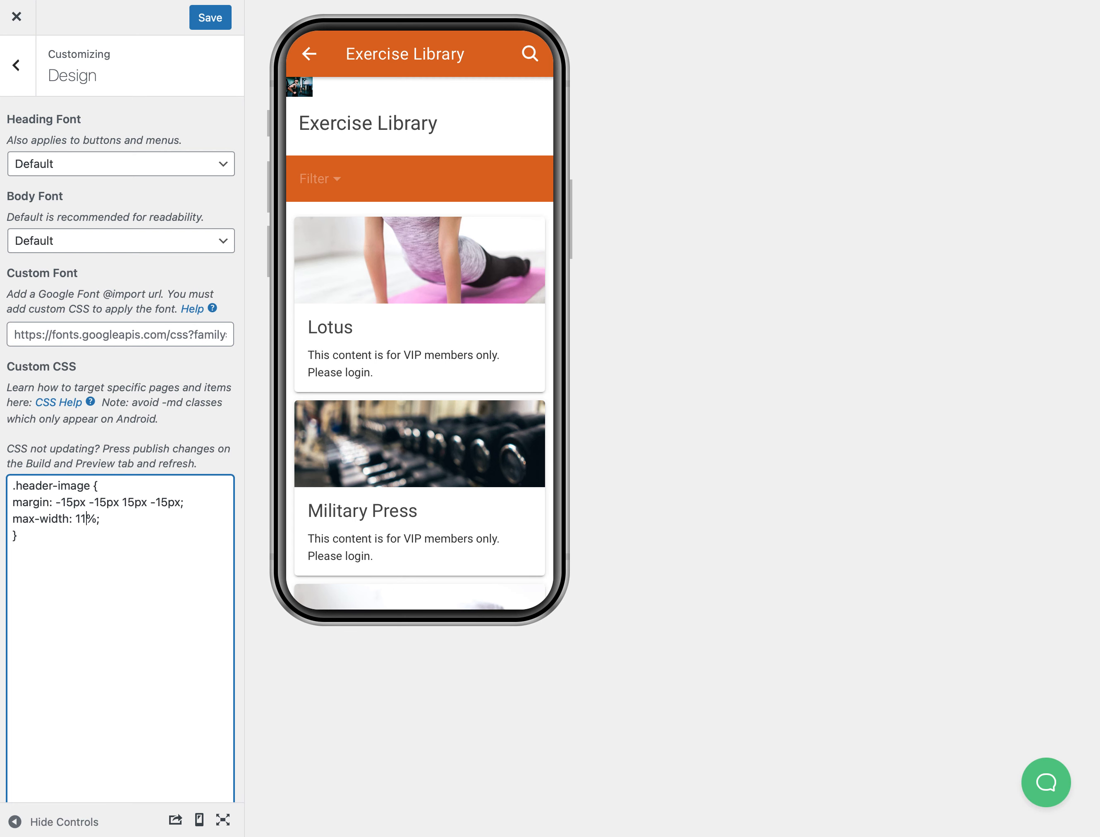
{"action": "type", "text": "1"}
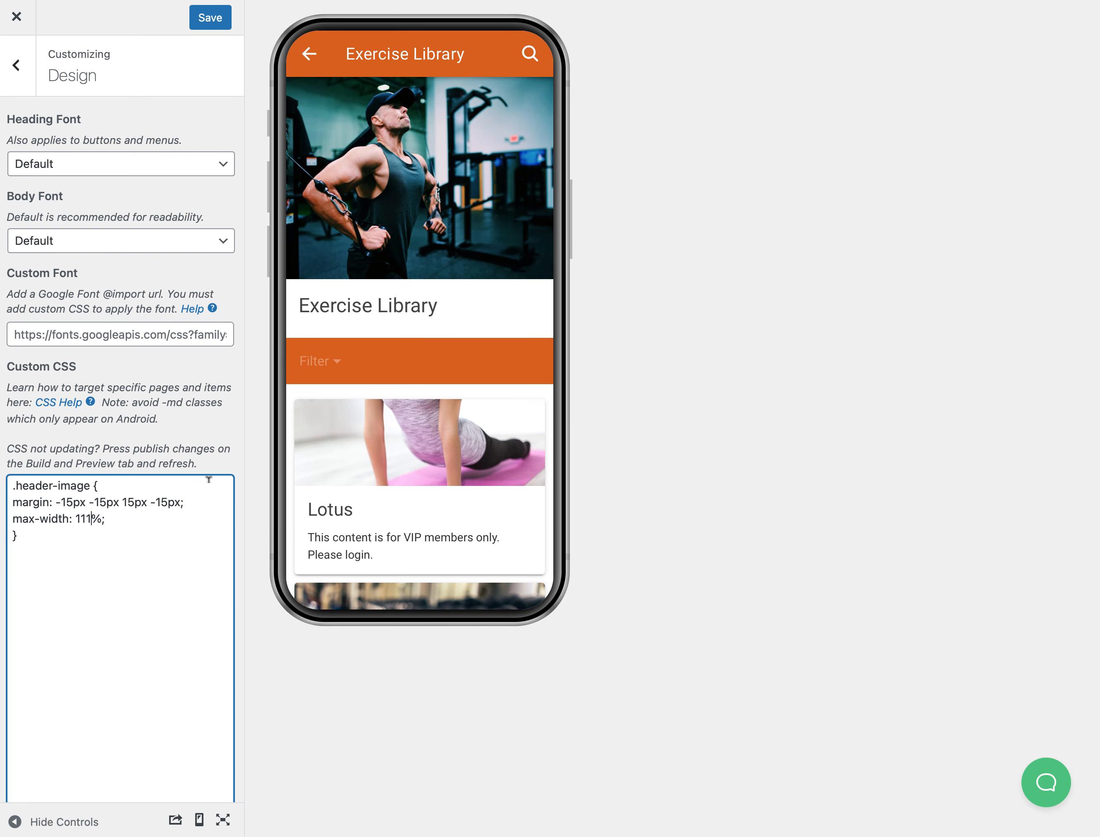
{"action": "left_click", "coordinate": [136, 512]}
{"action": "scroll", "coordinate": [388, 347], "scroll_direction": "down", "scroll_amount": 3}
{"action": "scroll", "coordinate": [388, 345], "scroll_direction": "up", "scroll_amount": 3}
{"action": "left_click", "coordinate": [201, 21]}
{"action": "left_click", "coordinate": [17, 68]}
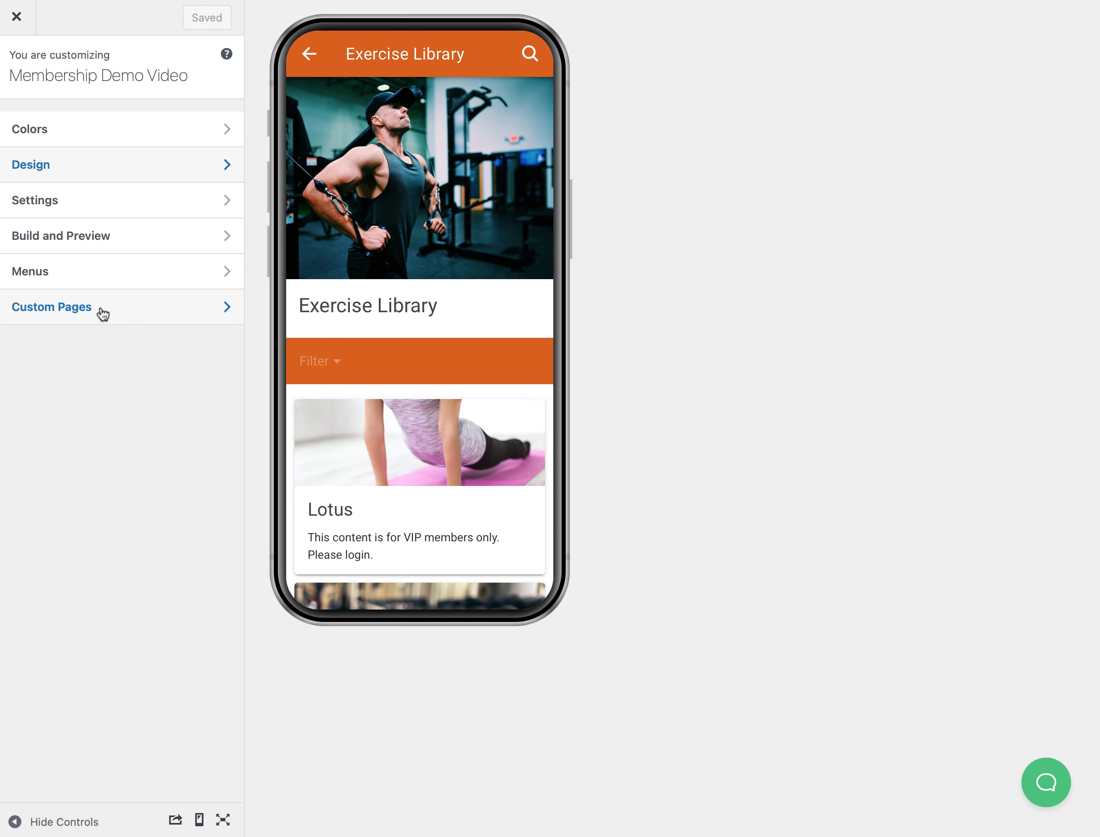
Return the preview to the Home page and start a new Page Builder custom page titled Cardio
{"action": "left_click", "coordinate": [309, 54]}
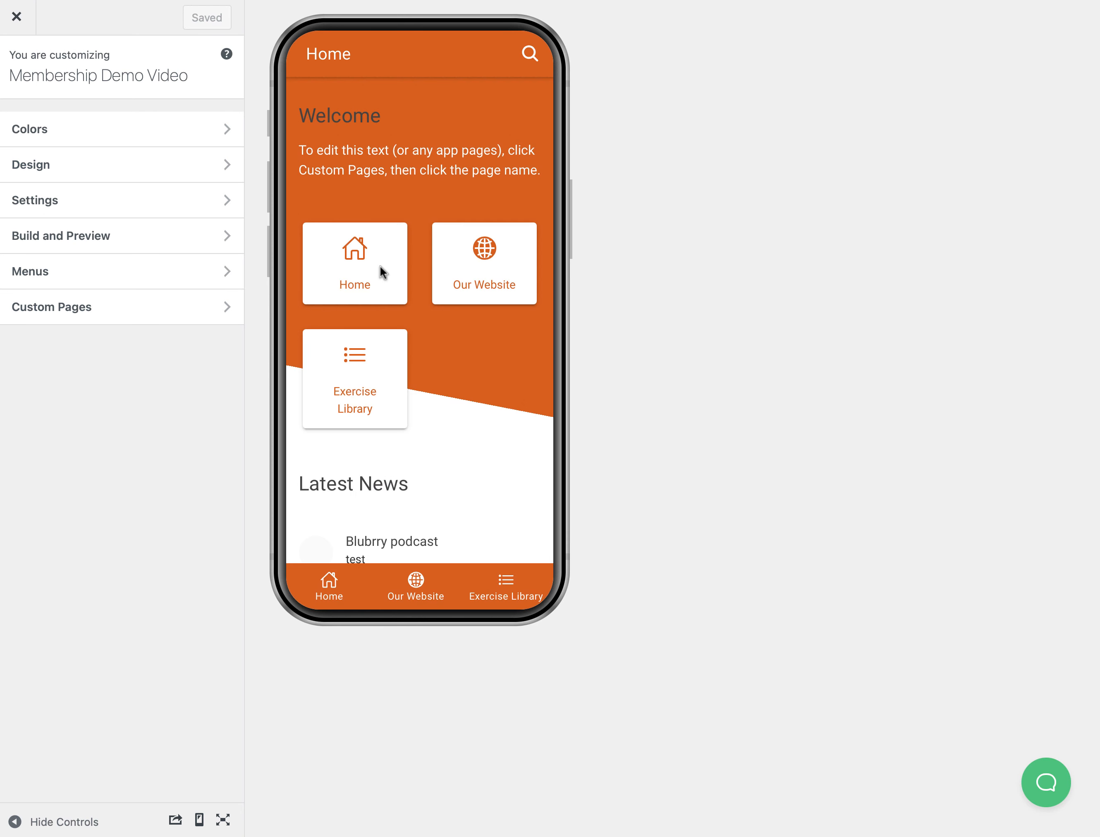
{"action": "left_click", "coordinate": [95, 312]}
{"action": "left_click", "coordinate": [75, 209]}
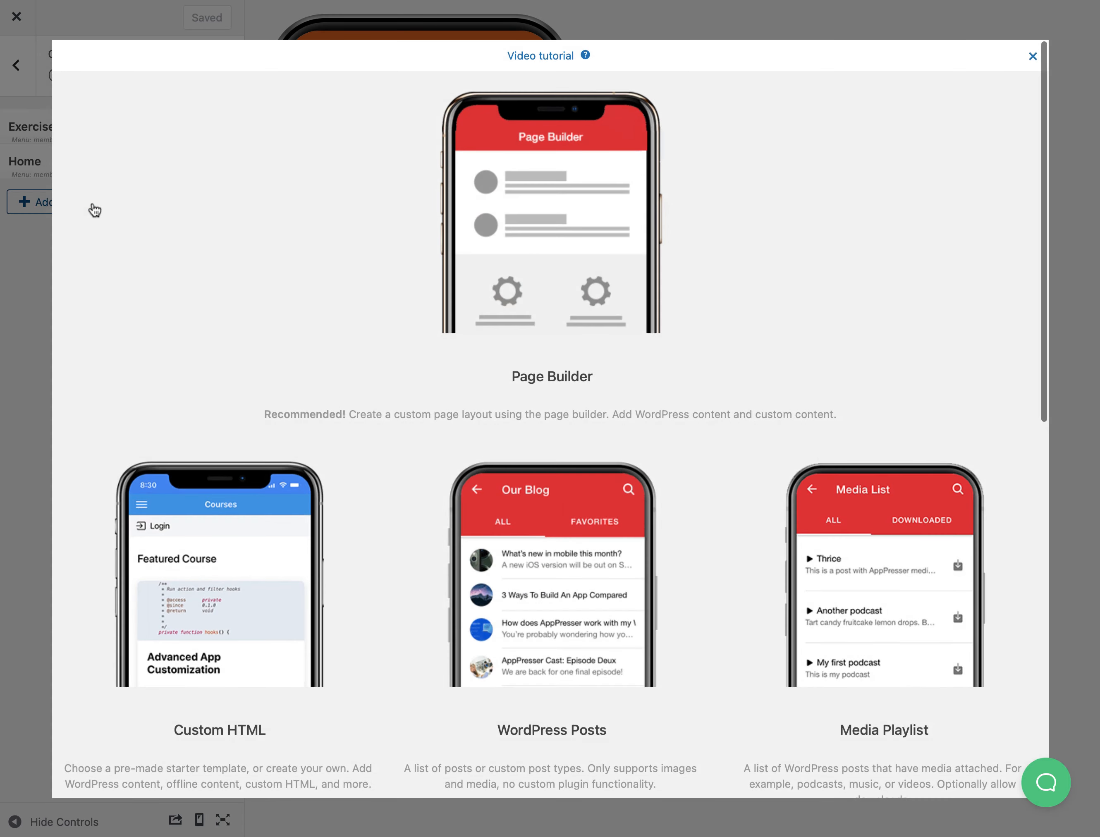
{"action": "left_click", "coordinate": [460, 225]}
{"action": "left_click", "coordinate": [212, 139]}
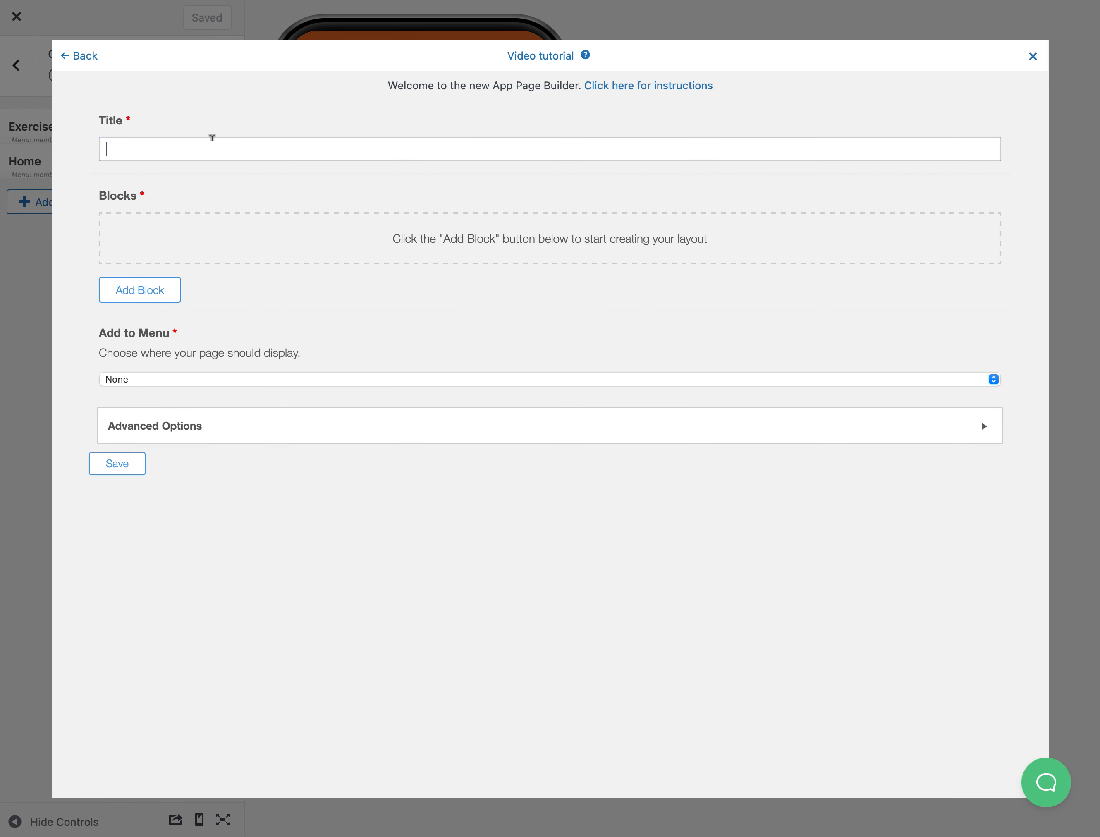
{"action": "type", "text": "Cariodio"}
Add a WordPress Post List block to the Cardio page with Infinite Scroll and Customize Posts Displayed enabled
{"action": "left_click", "coordinate": [140, 300]}
{"action": "left_click", "coordinate": [247, 257]}
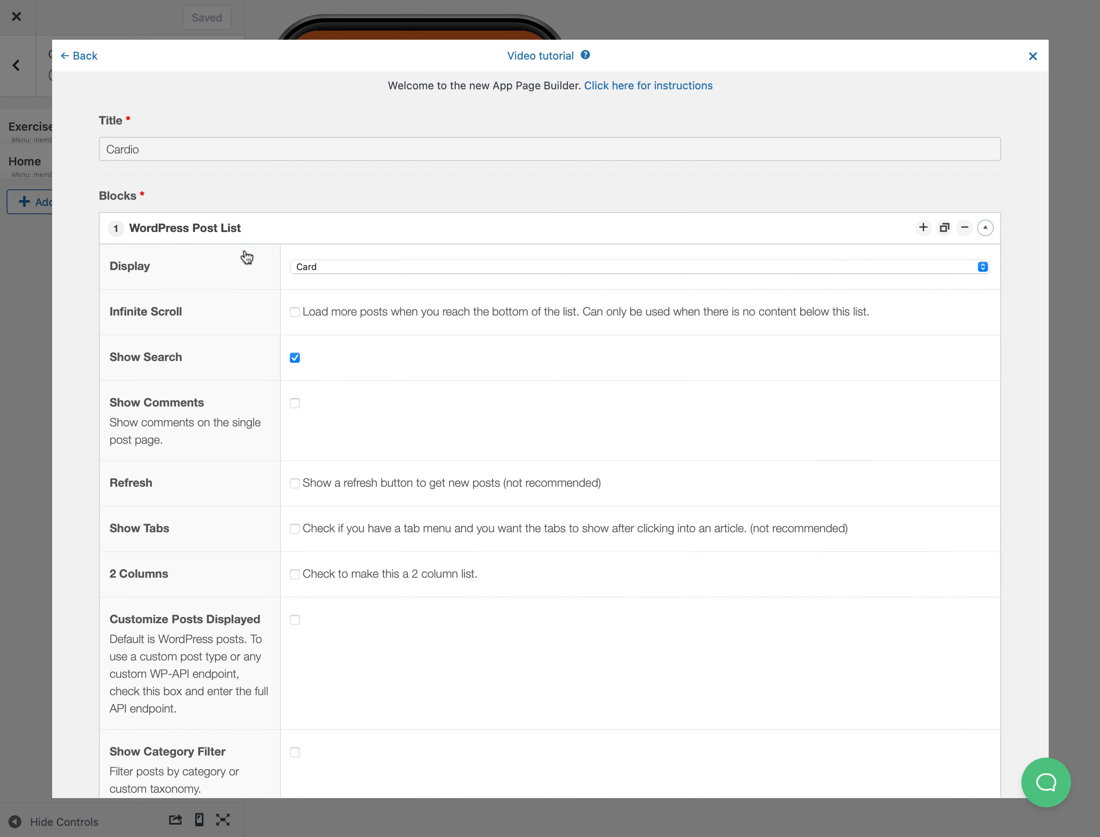
{"action": "scroll", "coordinate": [313, 373], "scroll_direction": "down", "scroll_amount": 1}
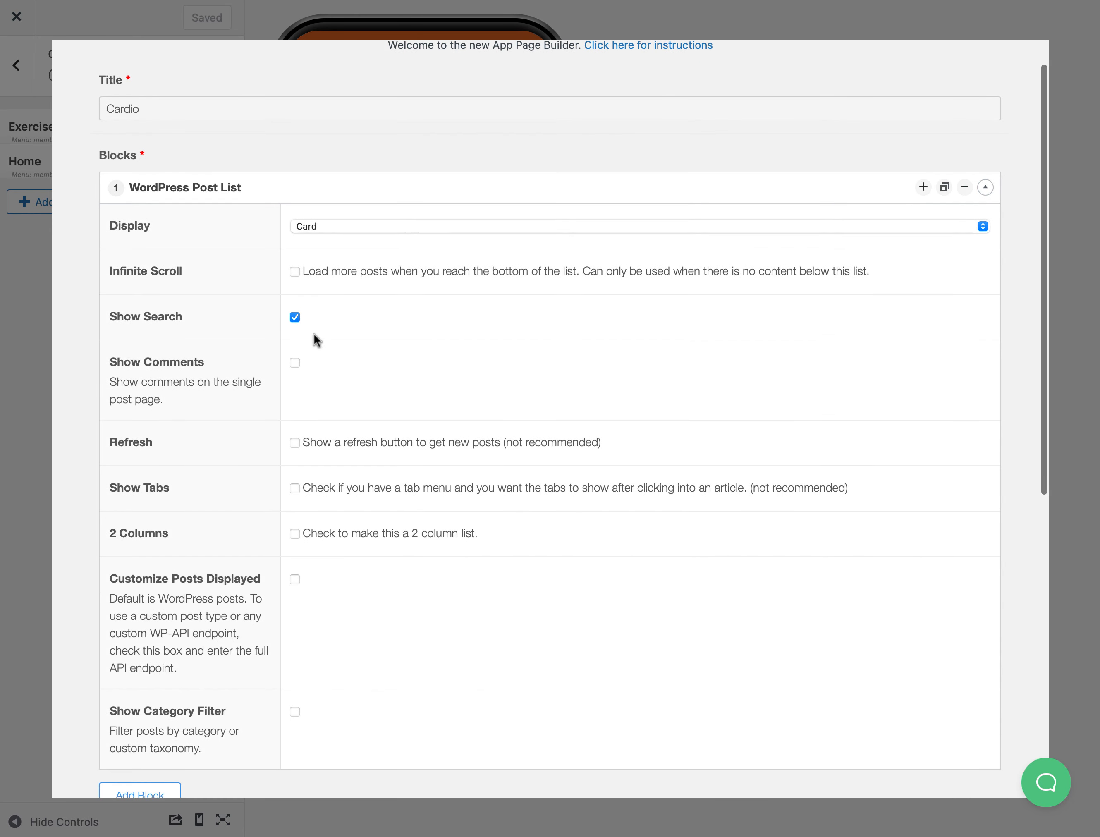
{"action": "left_click", "coordinate": [294, 272]}
{"action": "scroll", "coordinate": [310, 361], "scroll_direction": "down", "scroll_amount": 5}
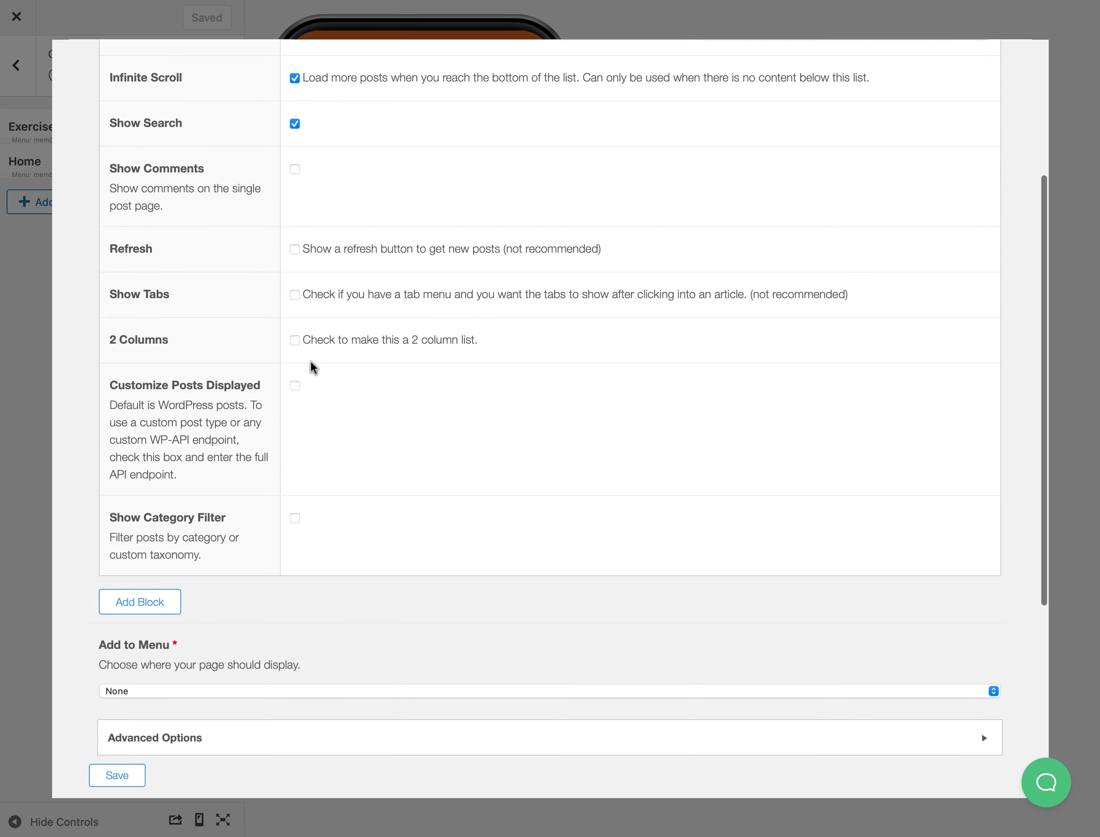
{"action": "left_click", "coordinate": [295, 370]}
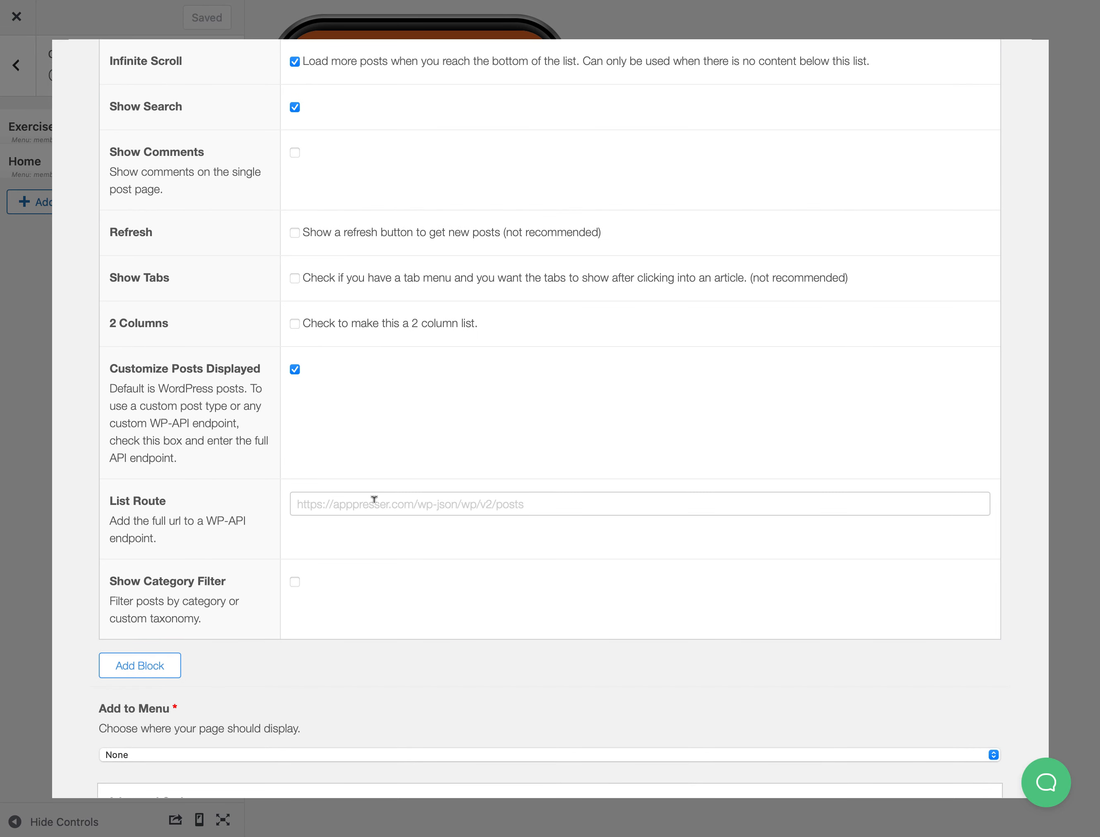
{"action": "left_click", "coordinate": [373, 503]}
{"action": "type", "text": "<a href=\"#\" data-apppage=\"cardio\">"}
{"action": "key", "text": "super+z"}
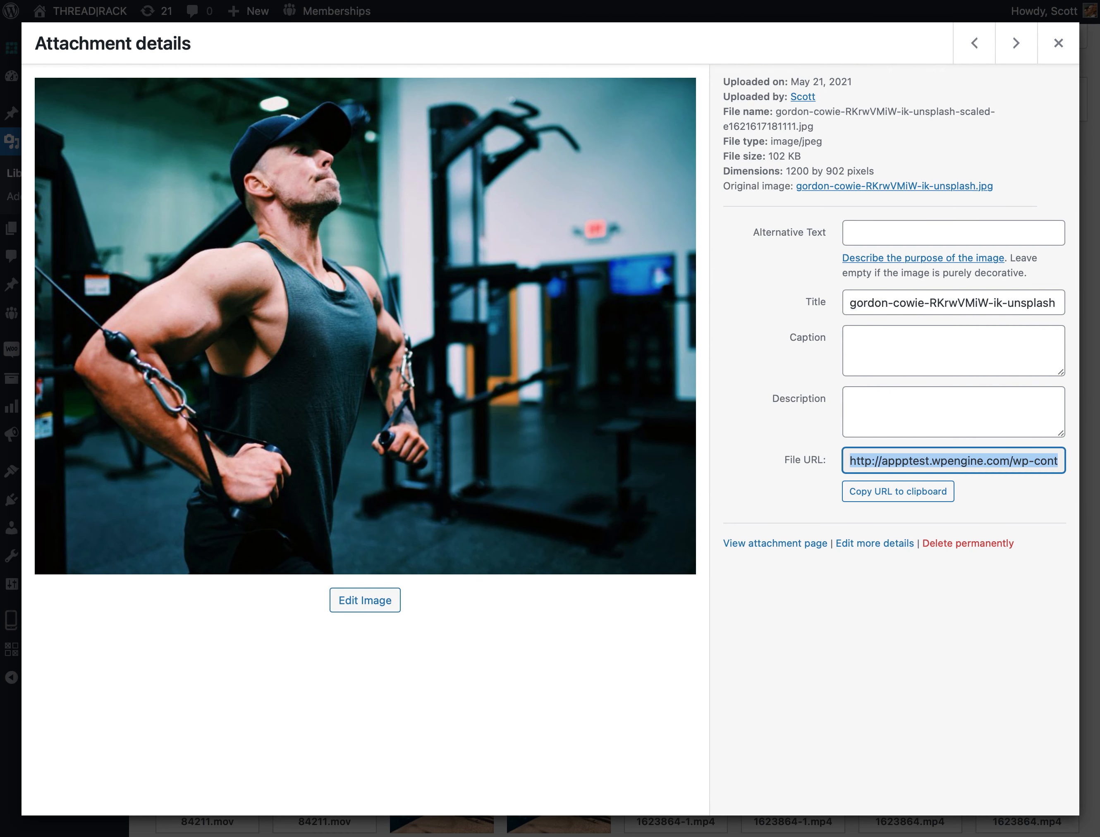
{"action": "key", "text": "super+l"}
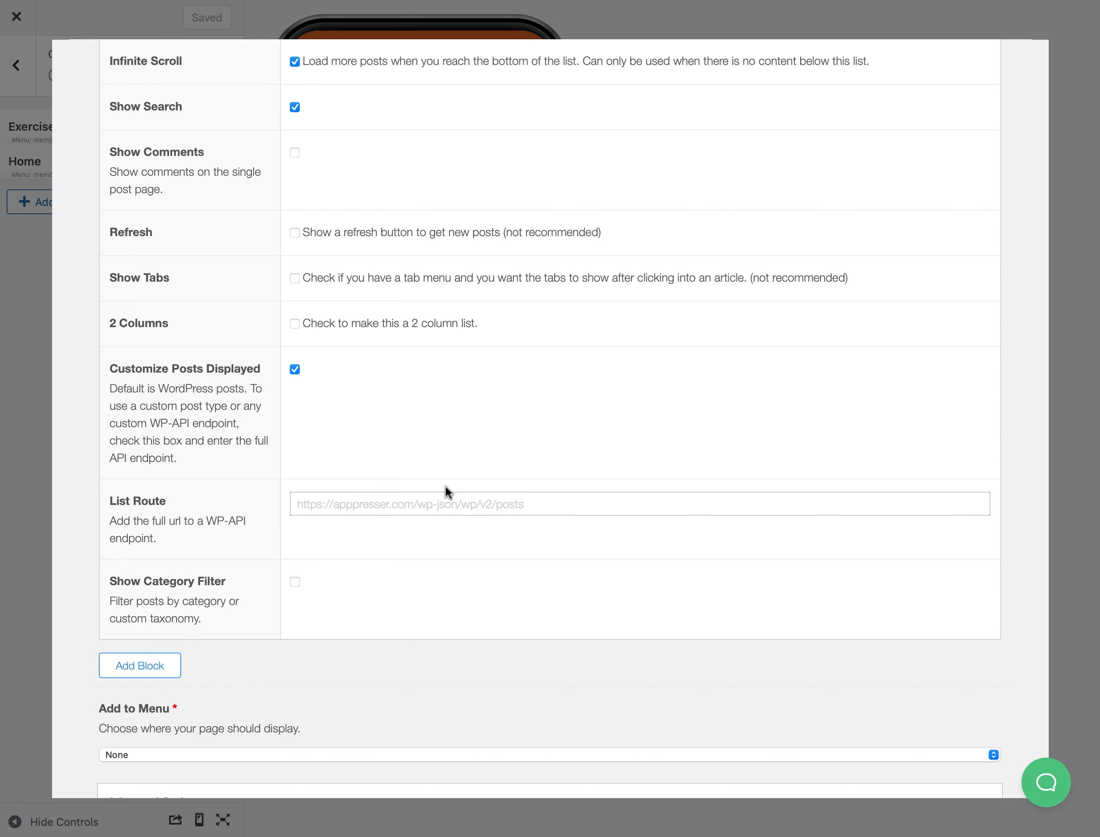
{"action": "type", "text": "https://appptest.wpengine.com/wp"}
{"action": "type", "text": "-json"}
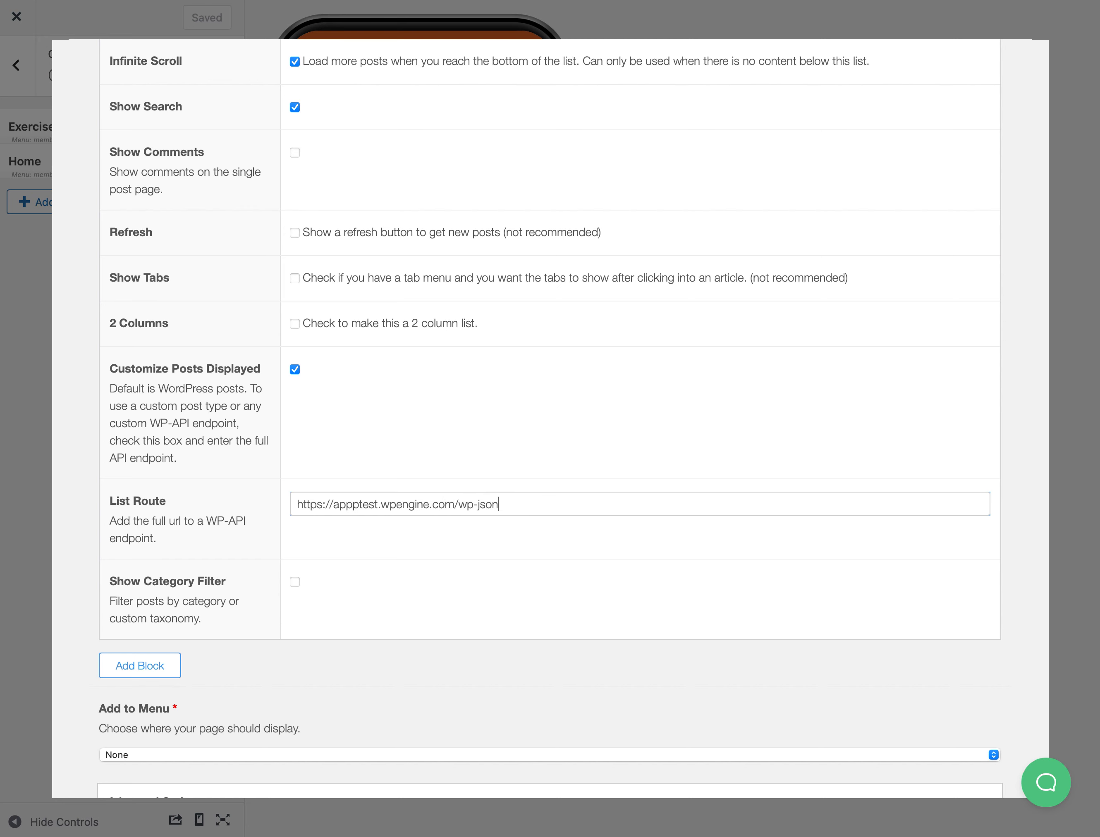
{"action": "type", "text": "/wp/v2/exercises?exercise_category="}
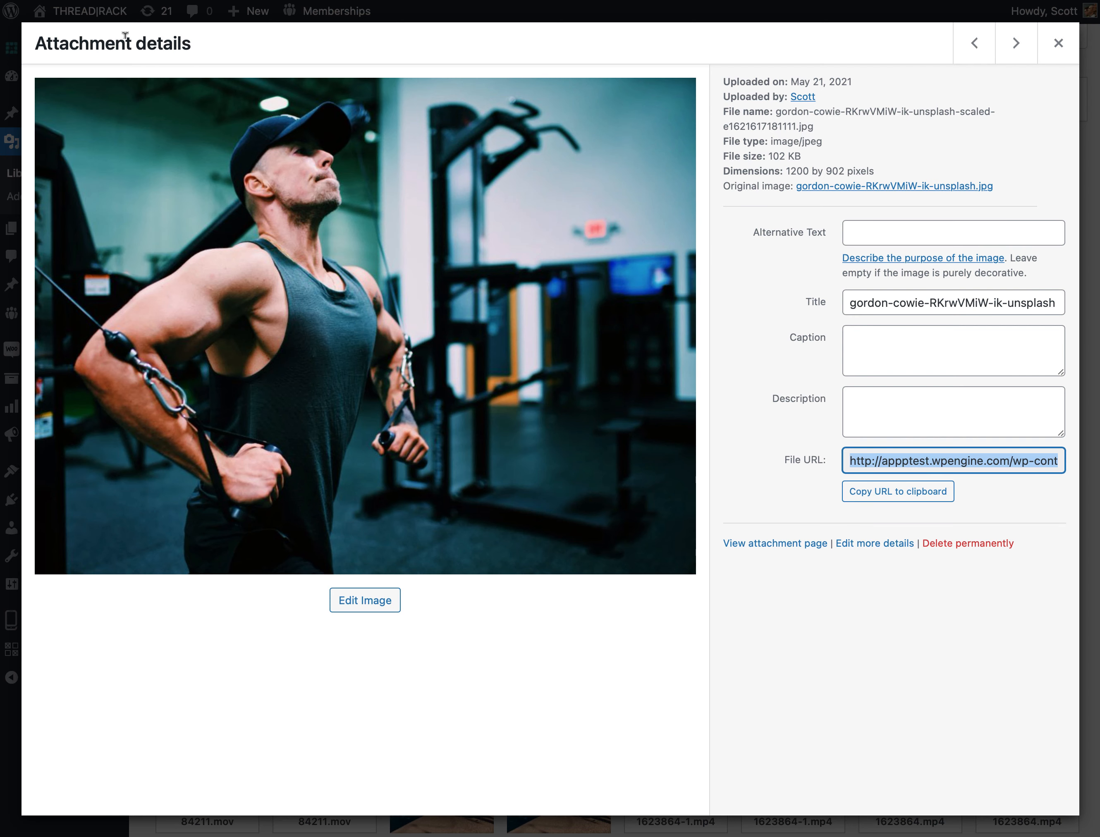
Open the Exercise Categories page in the WordPress admin and check the taxonomy name in its URL
{"action": "key", "text": "Escape"}
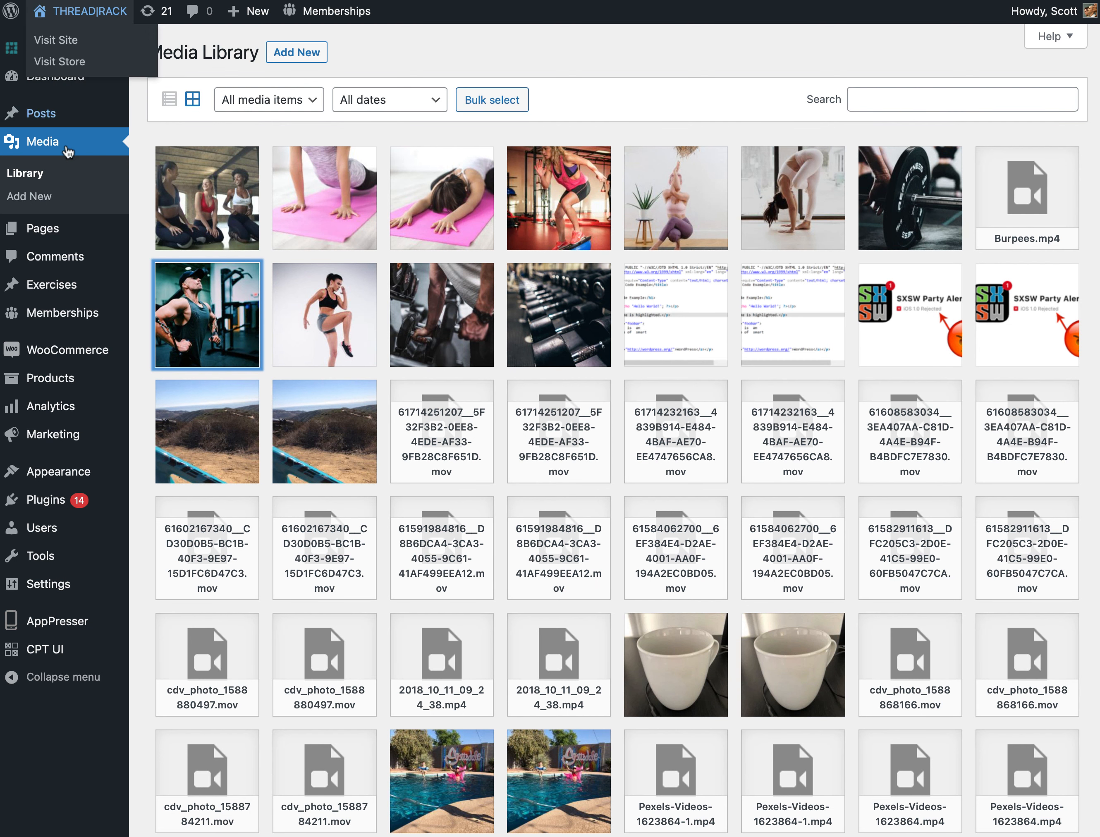
{"action": "mouse_move", "coordinate": [63, 291]}
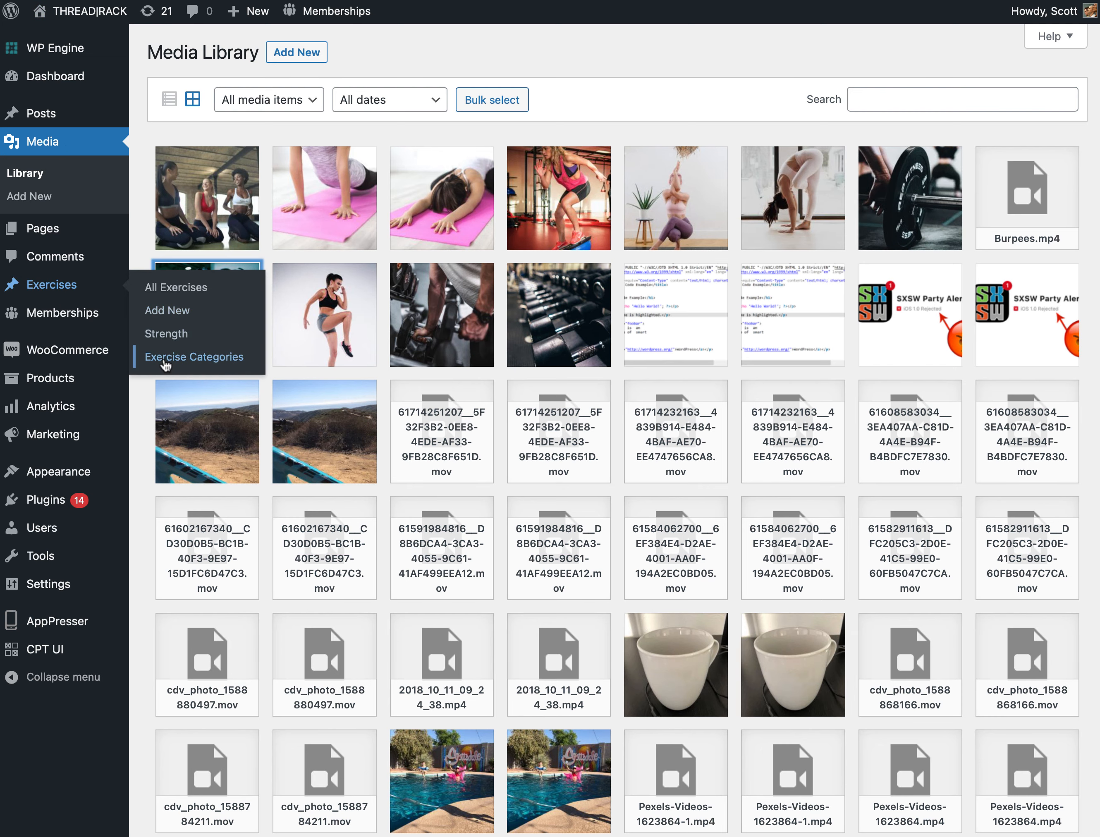
{"action": "left_click", "coordinate": [161, 358]}
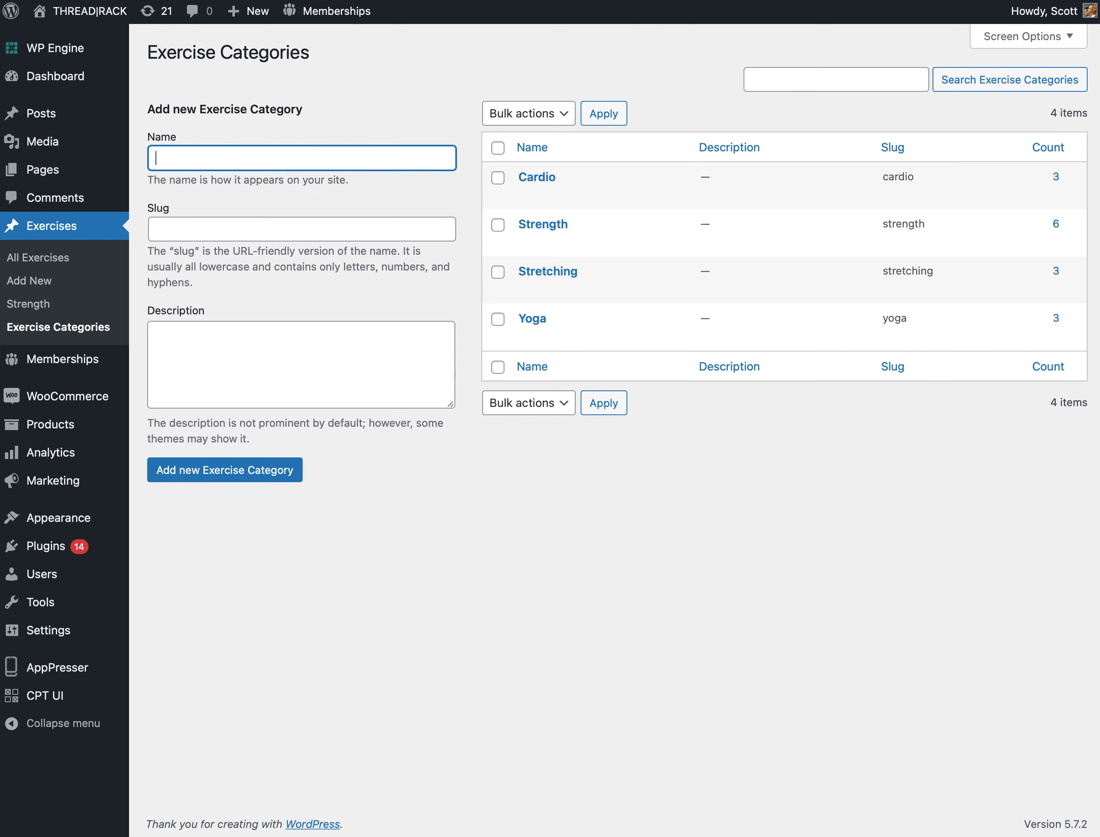
{"action": "left_click", "coordinate": [661, 1]}
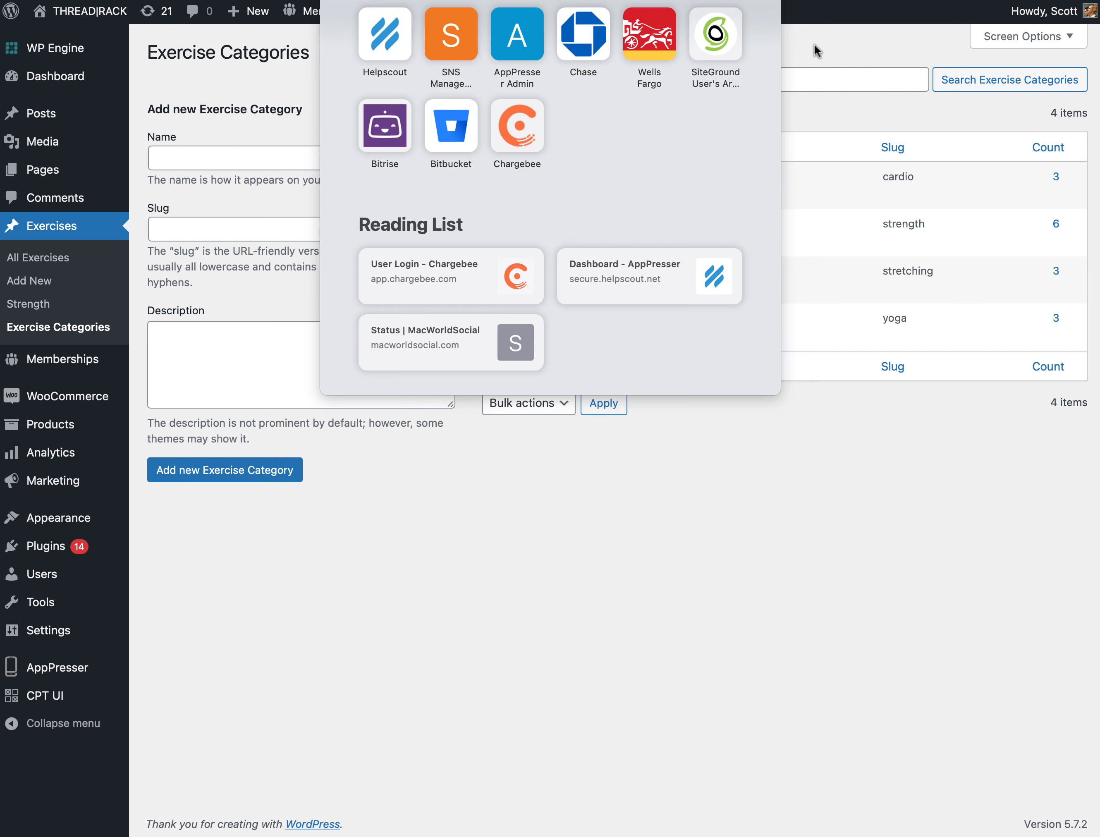
{"action": "key", "text": "Escape"}
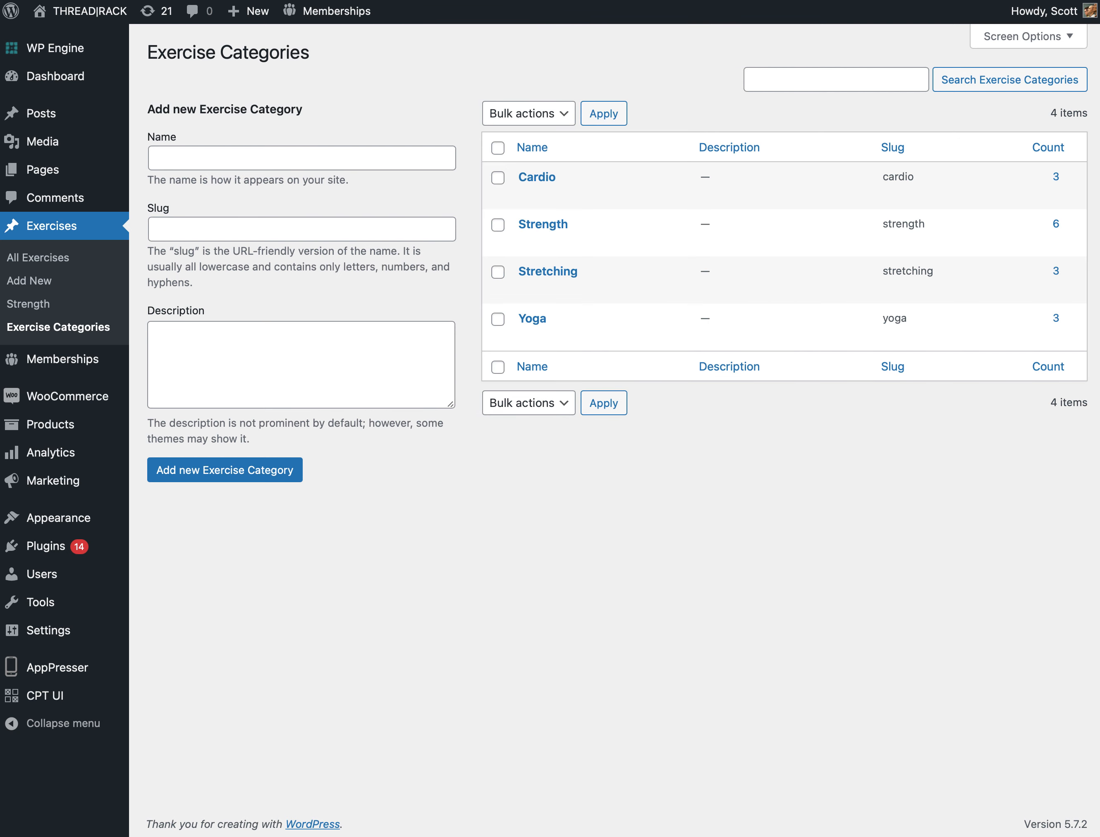
{"action": "key", "text": "ctrl+Tab"}
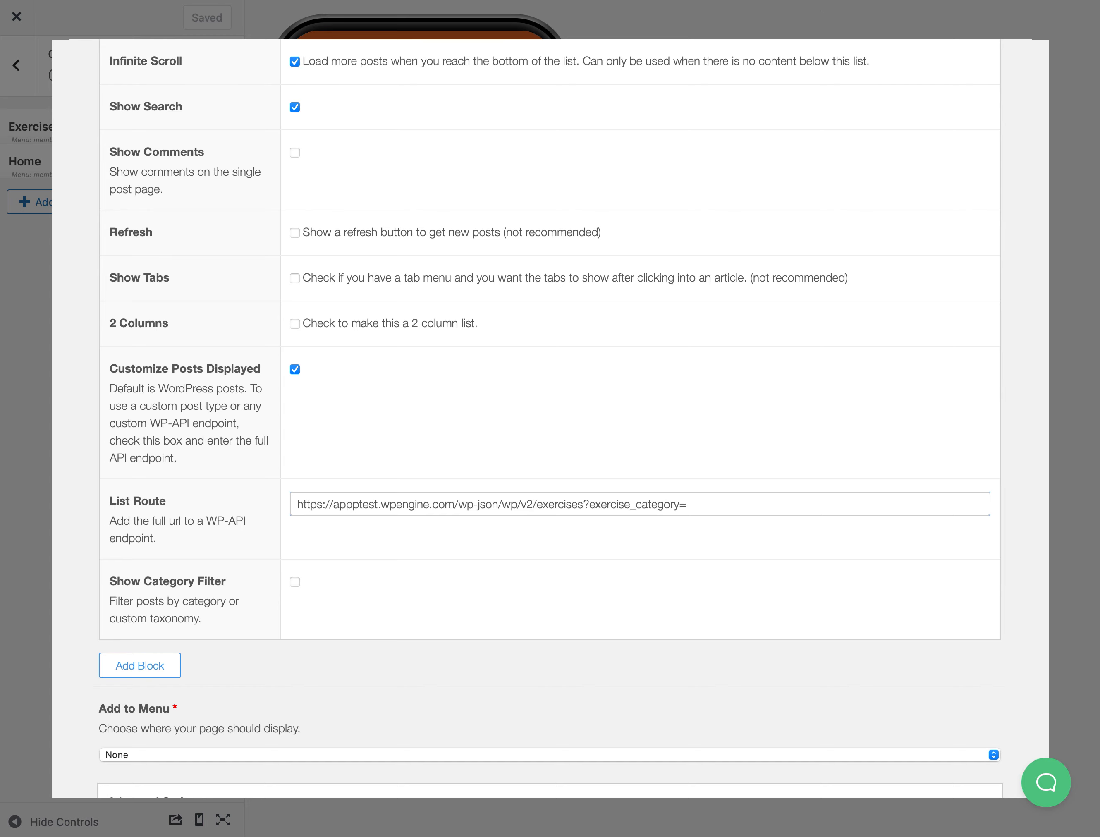
{"action": "left_click", "coordinate": [470, 0]}
{"action": "key", "text": "super+l"}
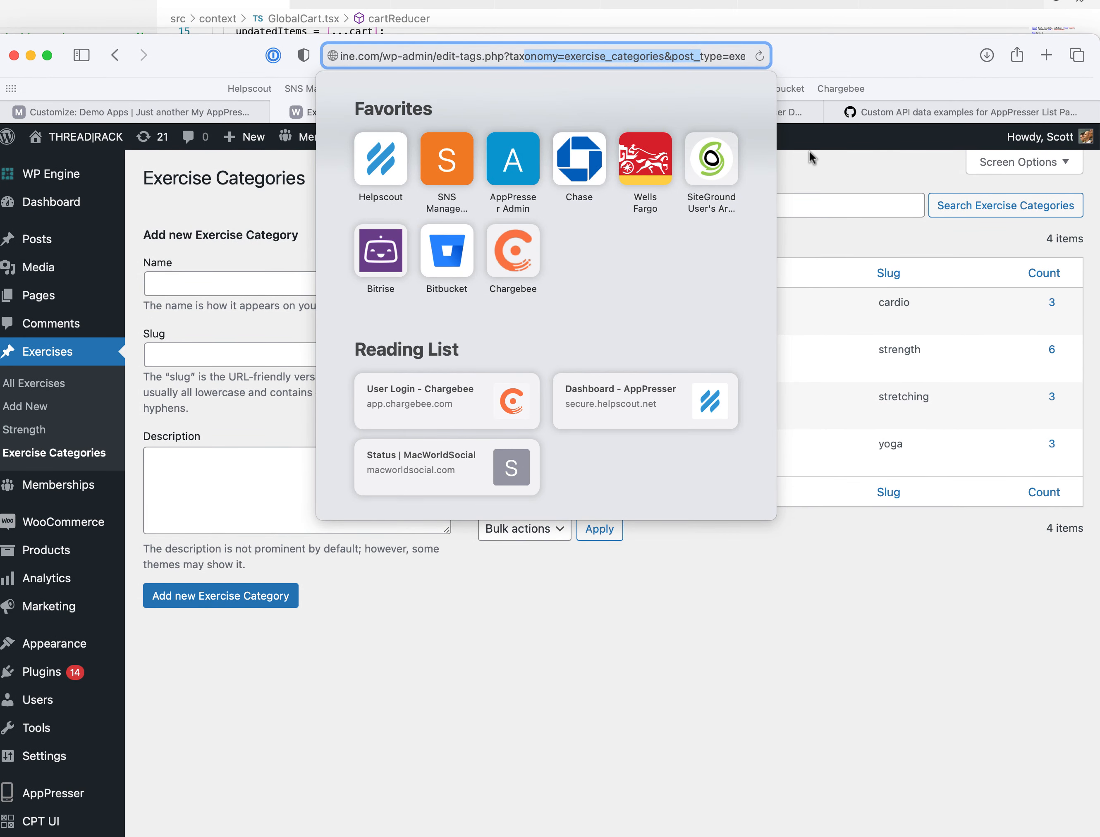
{"action": "left_click", "coordinate": [840, 54]}
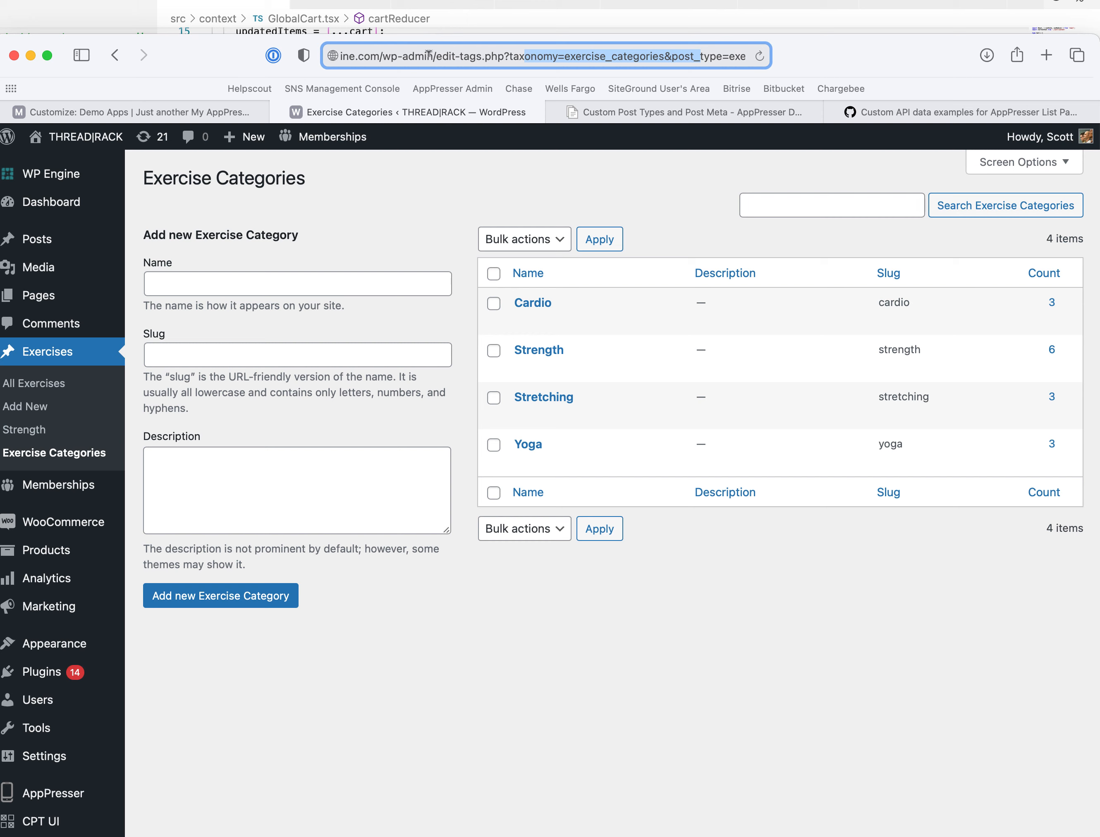
{"action": "double_click", "coordinate": [516, 54]}
{"action": "double_click", "coordinate": [611, 55]}
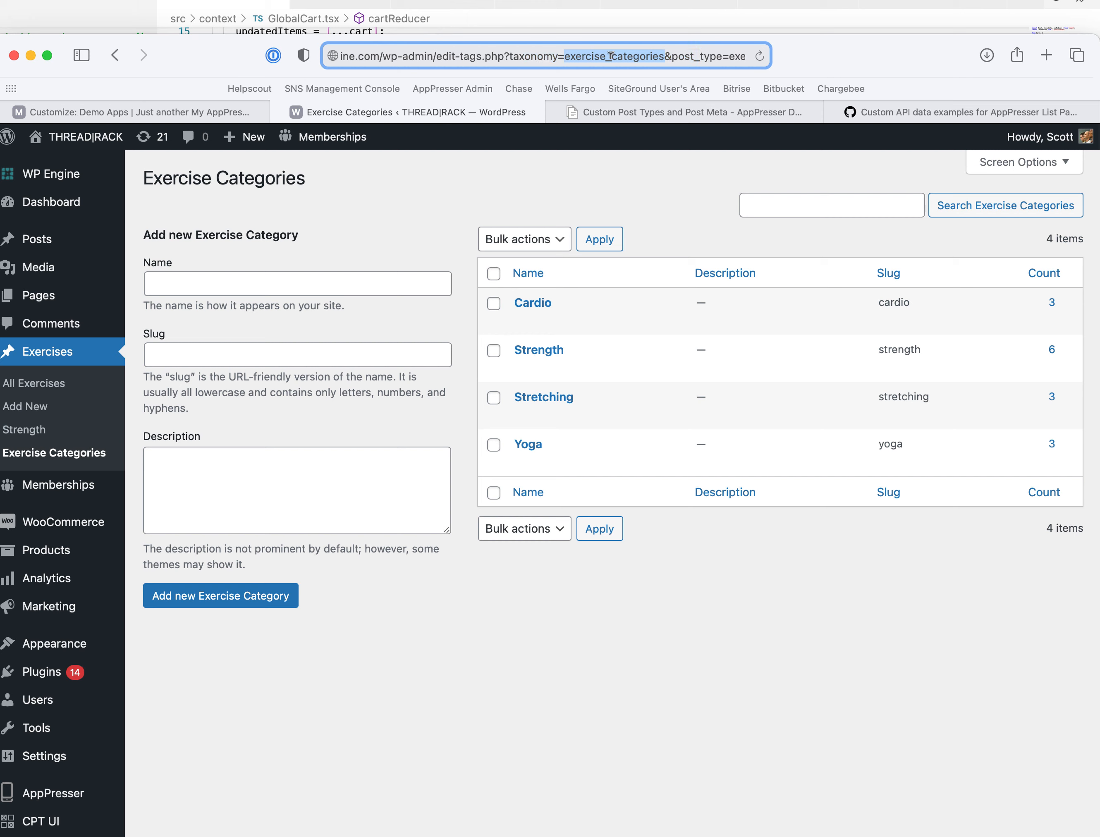
Correct the query parameter in the Cardio page's List Route to exercise_categories=
{"action": "left_click", "coordinate": [192, 113]}
{"action": "left_click", "coordinate": [678, 630]}
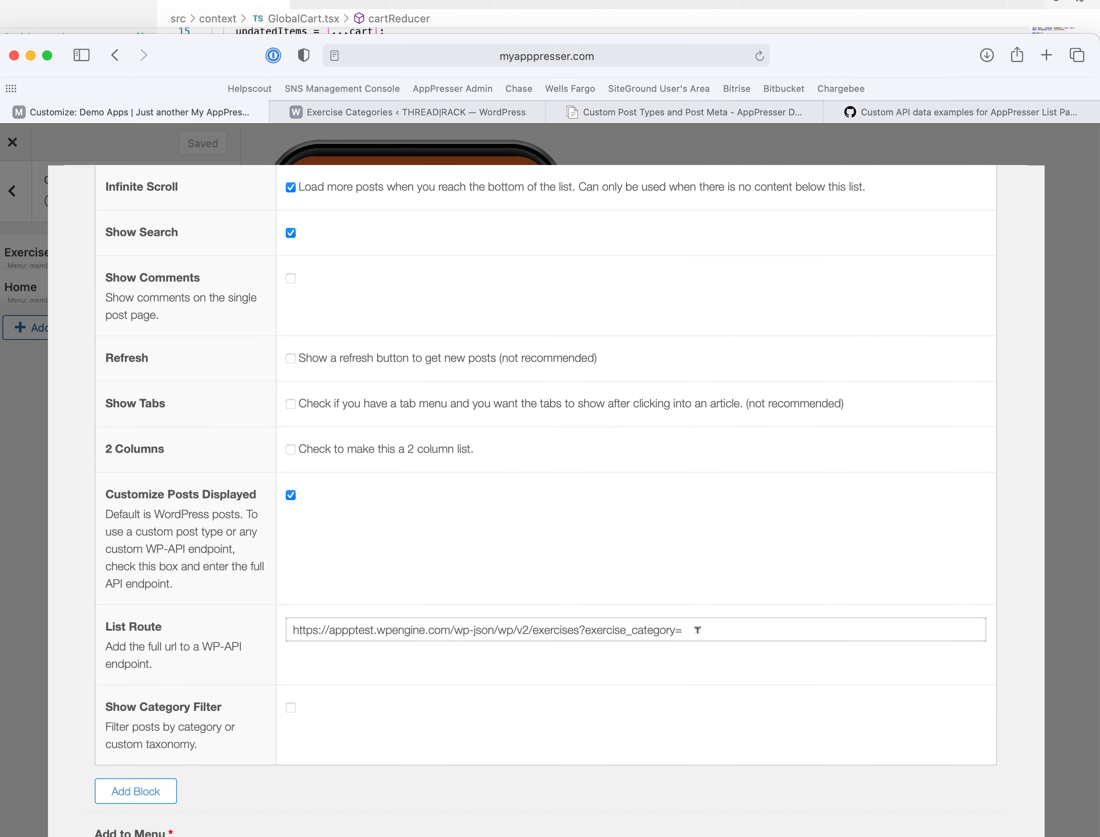
{"action": "key", "text": "BackSpace"}
{"action": "type", "text": "ies"}
Open the Cardio category for editing in WordPress and look up its tag ID in the URL
{"action": "left_click", "coordinate": [483, 114]}
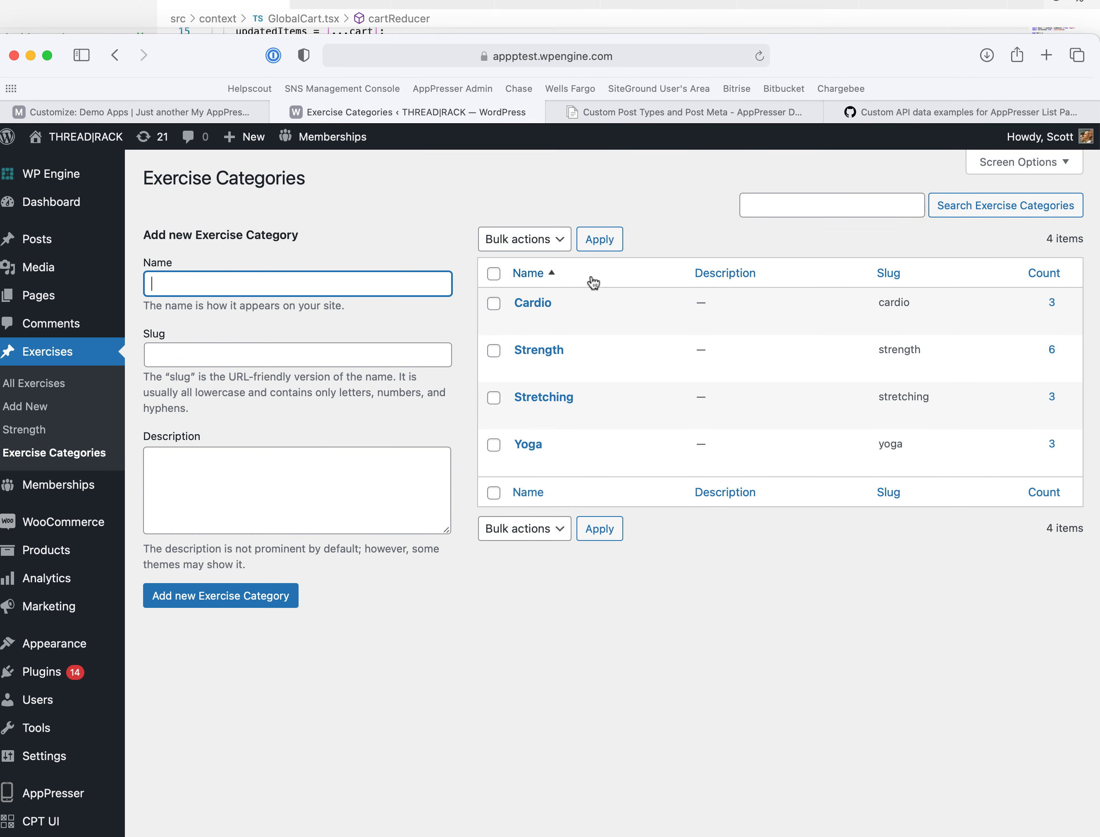
{"action": "left_click", "coordinate": [533, 303]}
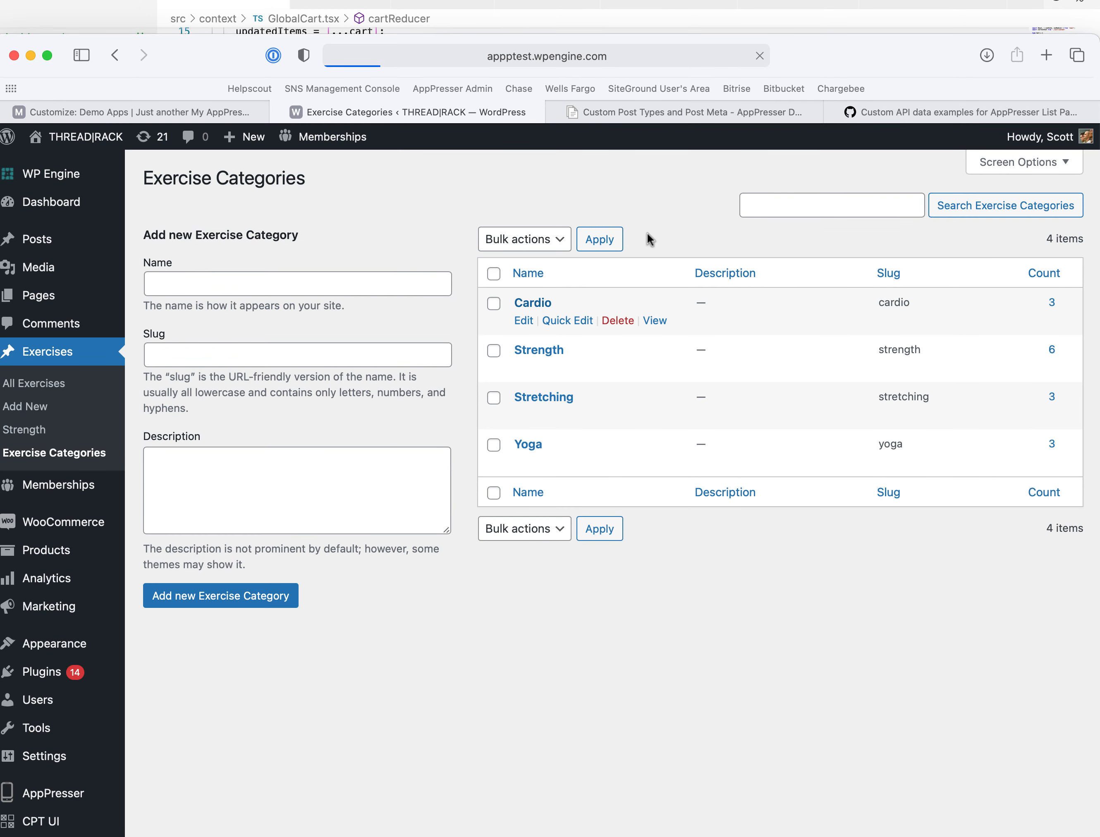
{"action": "left_click", "coordinate": [636, 50]}
{"action": "left_click_drag", "start_coordinate": [649, 53], "coordinate": [684, 57]}
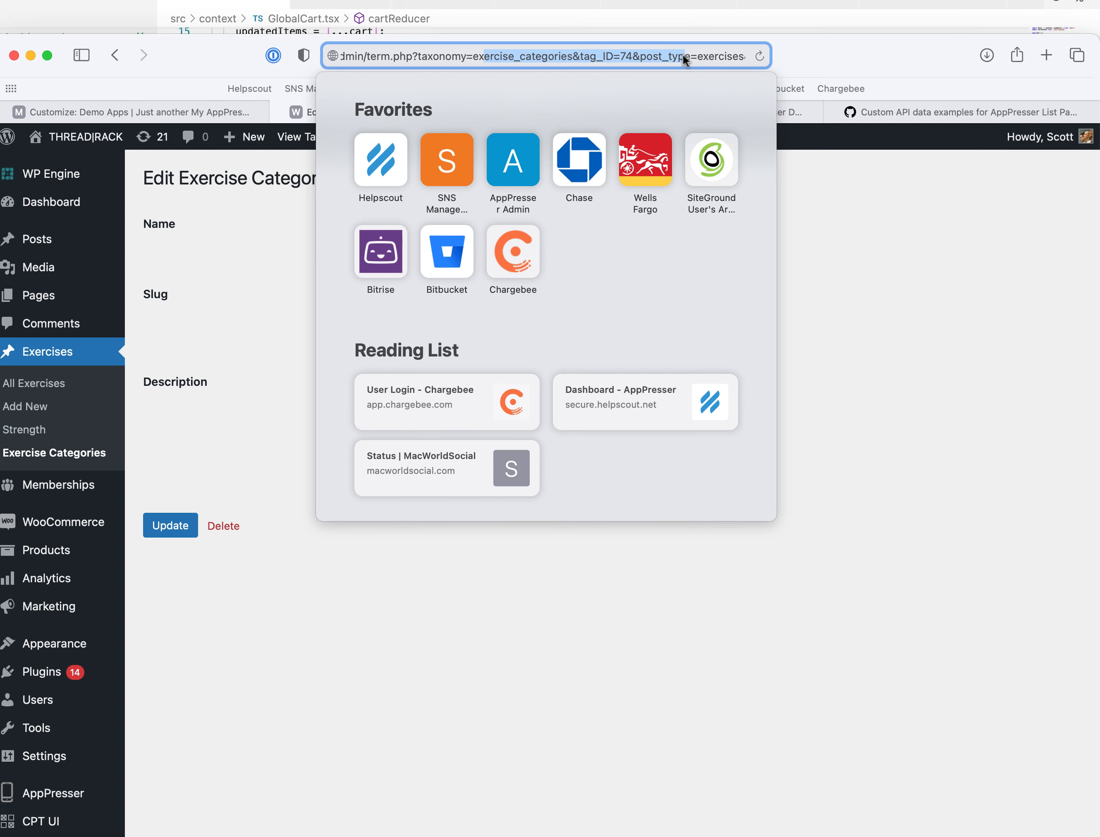
{"action": "left_click", "coordinate": [628, 56]}
{"action": "double_click", "coordinate": [625, 55]}
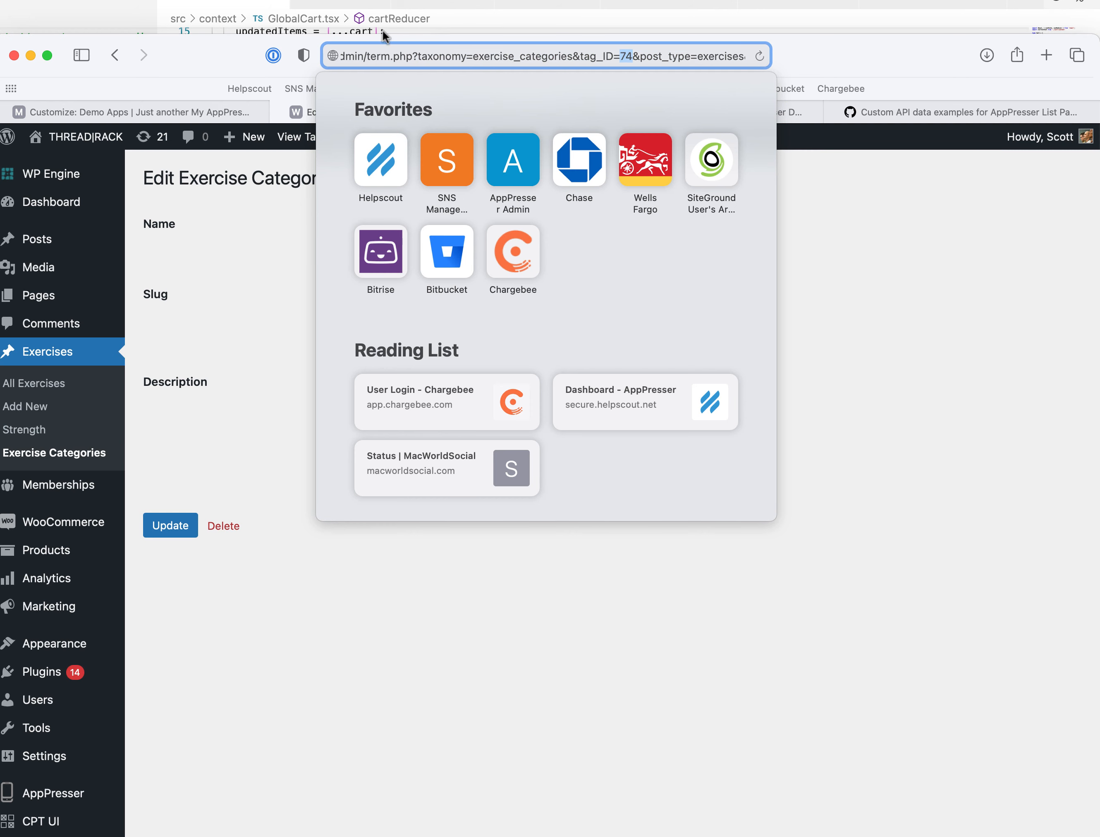
Complete the Cardio page's List Route with category ID 74
{"action": "left_click", "coordinate": [186, 112]}
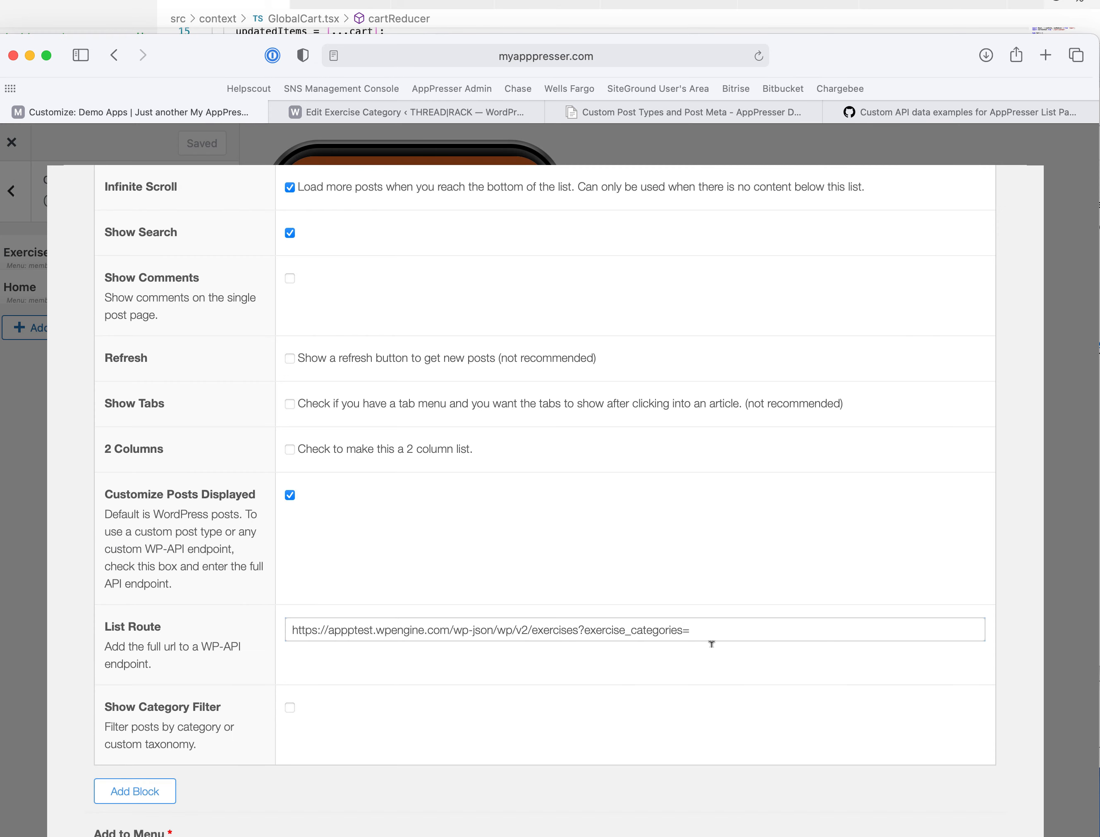
{"action": "left_click", "coordinate": [694, 624]}
{"action": "type", "text": "74"}
Add the Cardio page to the membership-demo-video menu
{"action": "scroll", "coordinate": [234, 776], "scroll_direction": "down", "scroll_amount": 4}
{"action": "left_click", "coordinate": [202, 714]}
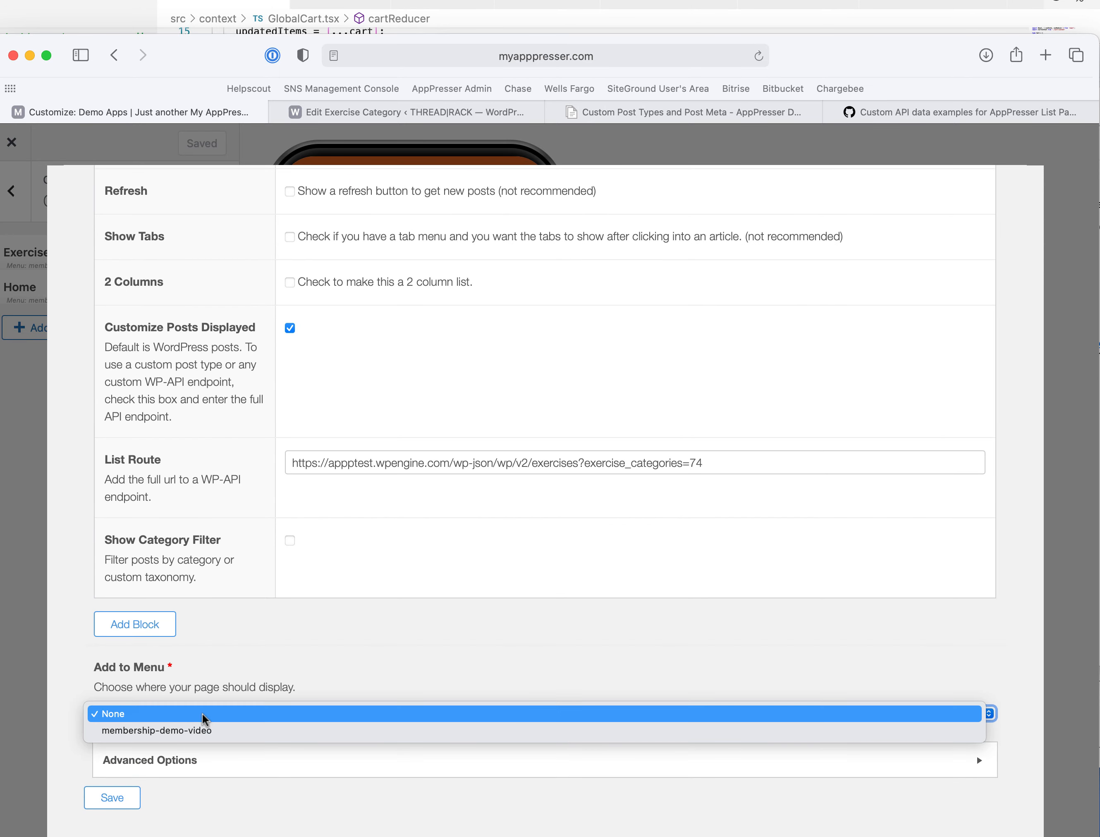
{"action": "left_click", "coordinate": [205, 730]}
Set the Cardio page's custom page class to hide and save the page
{"action": "scroll", "coordinate": [282, 618], "scroll_direction": "down", "scroll_amount": 4}
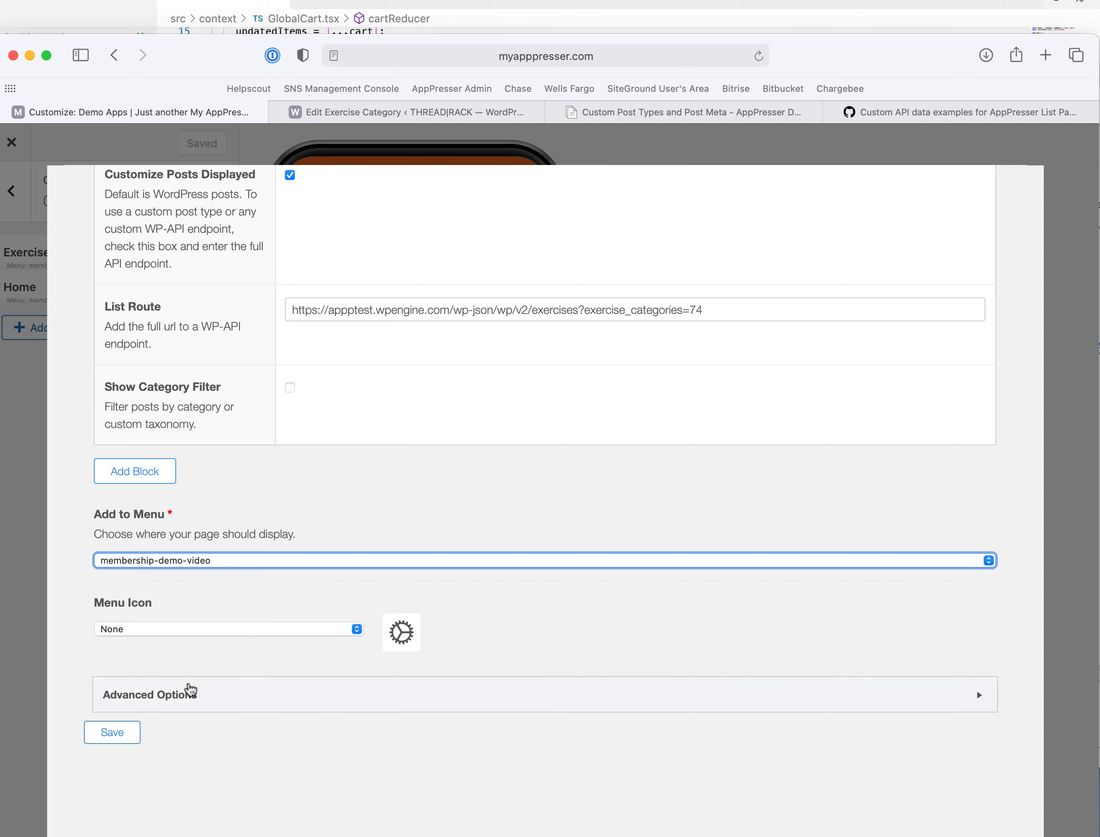
{"action": "left_click", "coordinate": [191, 690]}
{"action": "scroll", "coordinate": [202, 655], "scroll_direction": "down", "scroll_amount": 3}
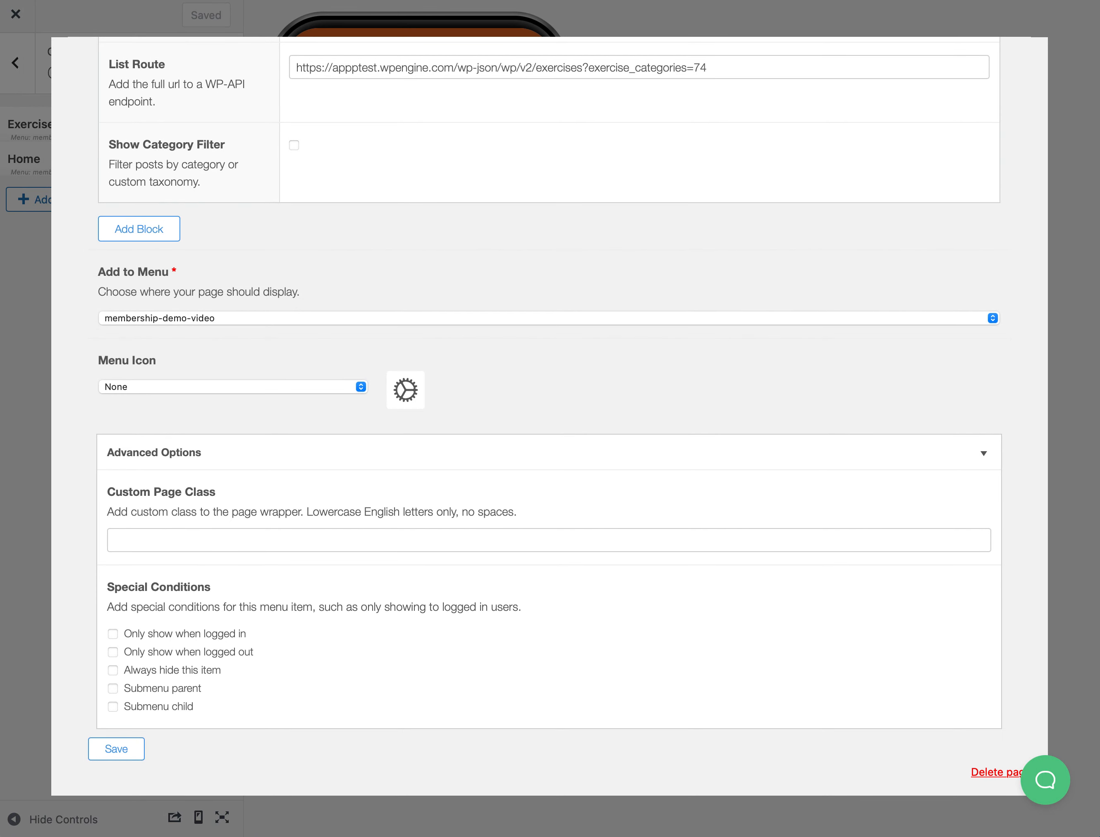
{"action": "left_click", "coordinate": [192, 540]}
{"action": "type", "text": "hide"}
{"action": "left_click", "coordinate": [117, 747]}
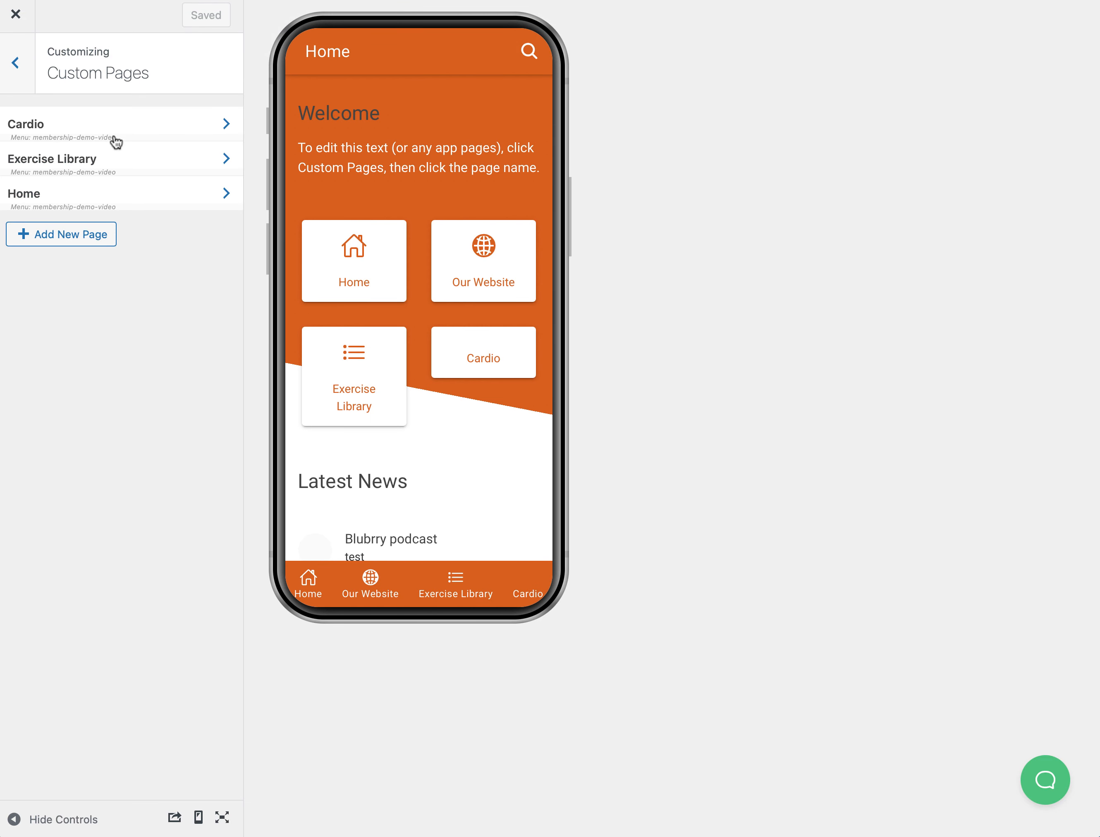
Add the extra class hide to the Cardio item in the membership-demo-video menu and save the menu
{"action": "left_click", "coordinate": [28, 79]}
{"action": "left_click", "coordinate": [71, 268]}
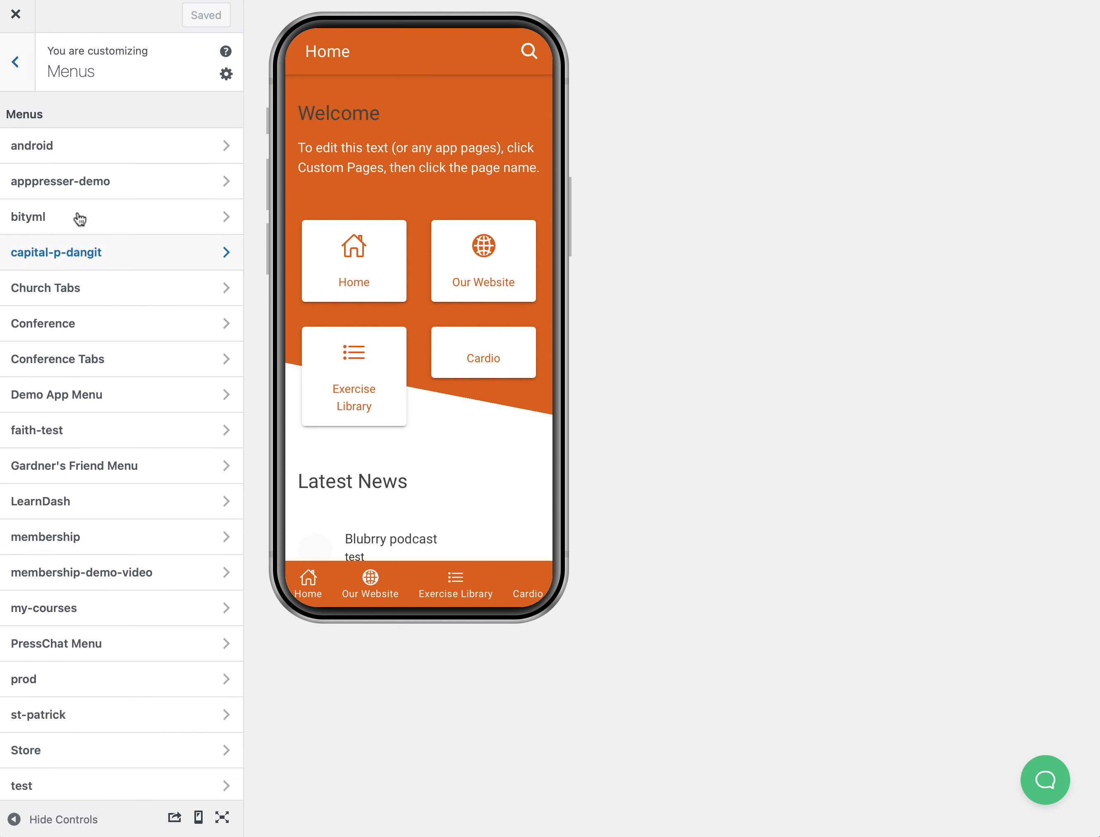
{"action": "scroll", "coordinate": [96, 524], "scroll_direction": "down", "scroll_amount": 1}
{"action": "left_click", "coordinate": [108, 538]}
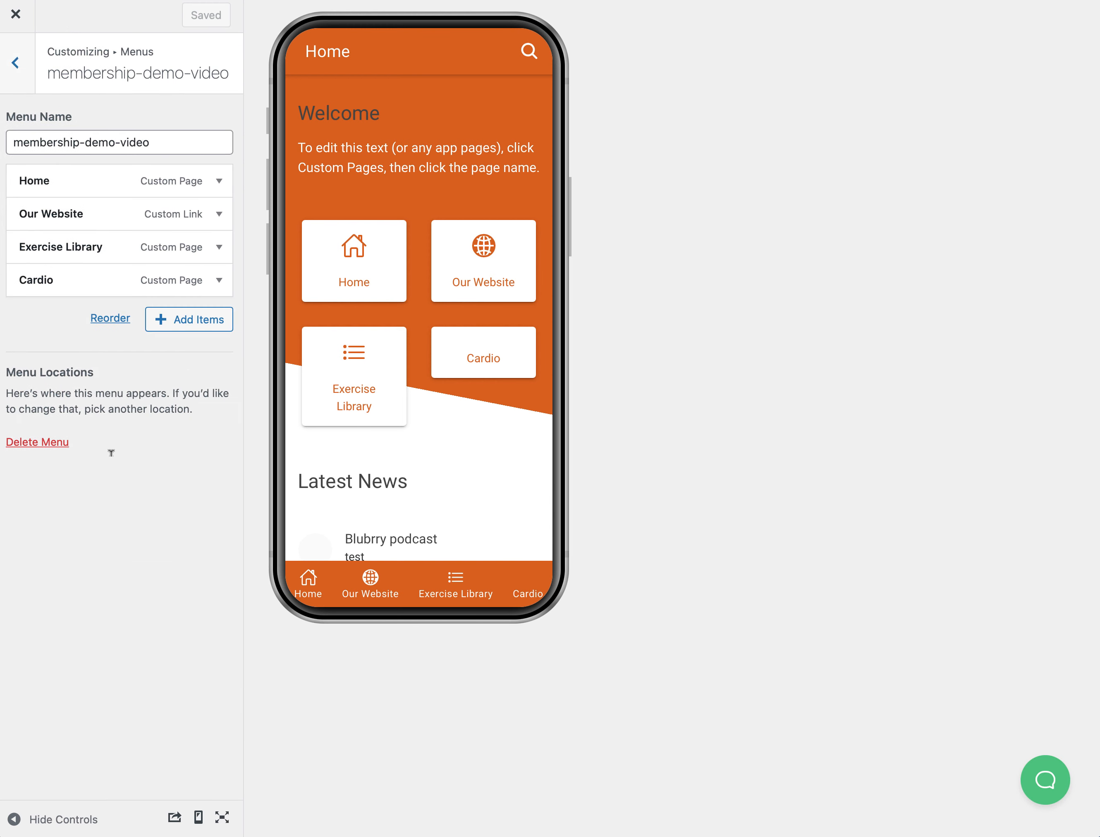
{"action": "left_click", "coordinate": [215, 283]}
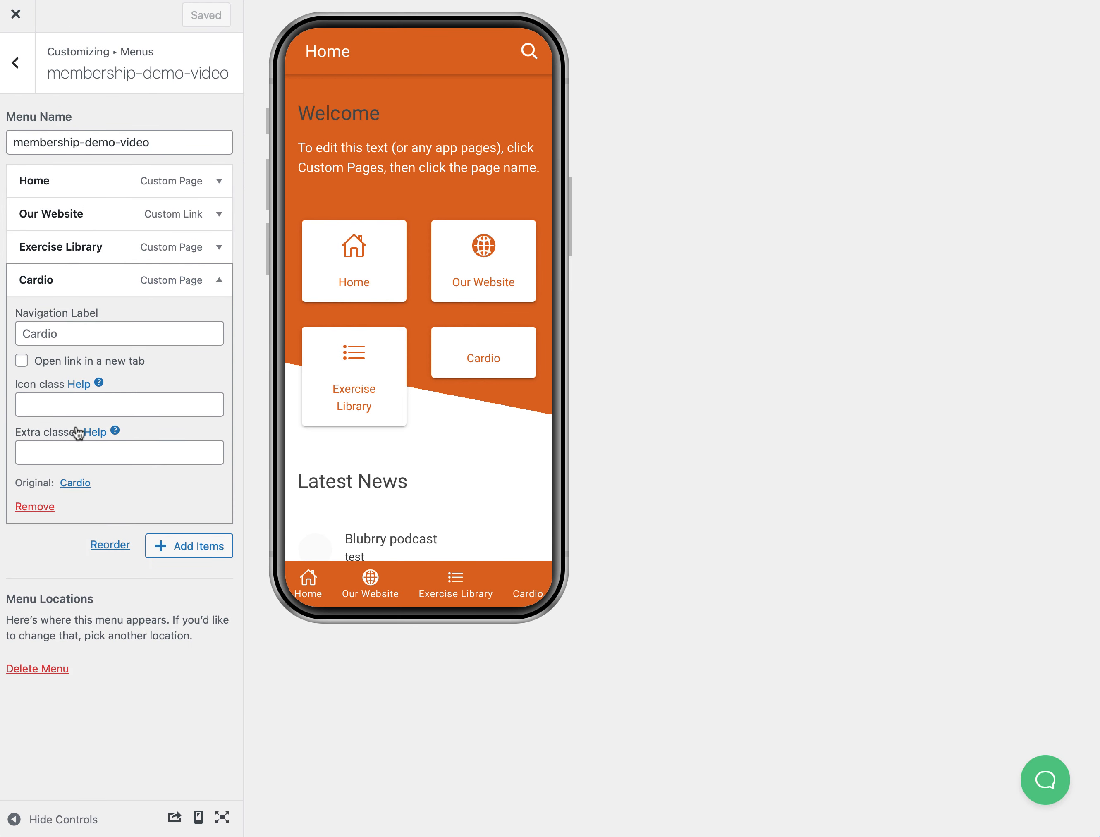
{"action": "left_click", "coordinate": [57, 449]}
{"action": "type", "text": "hide"}
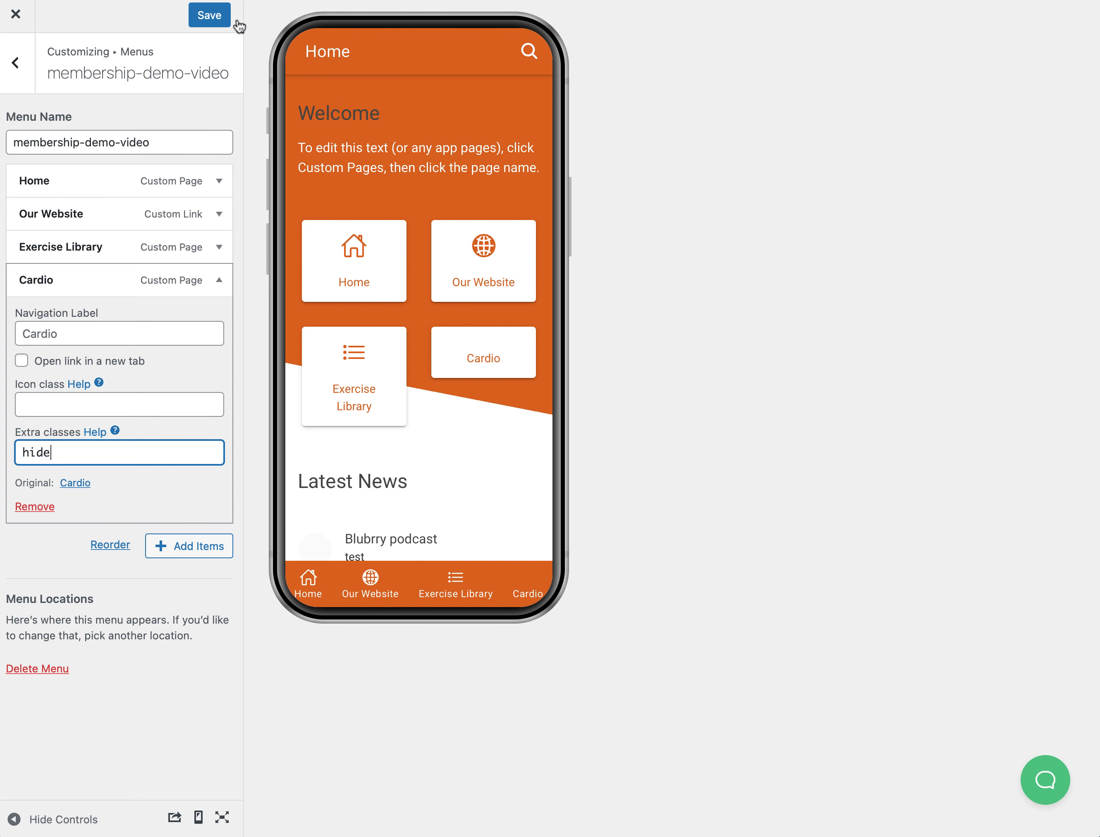
{"action": "left_click", "coordinate": [211, 15]}
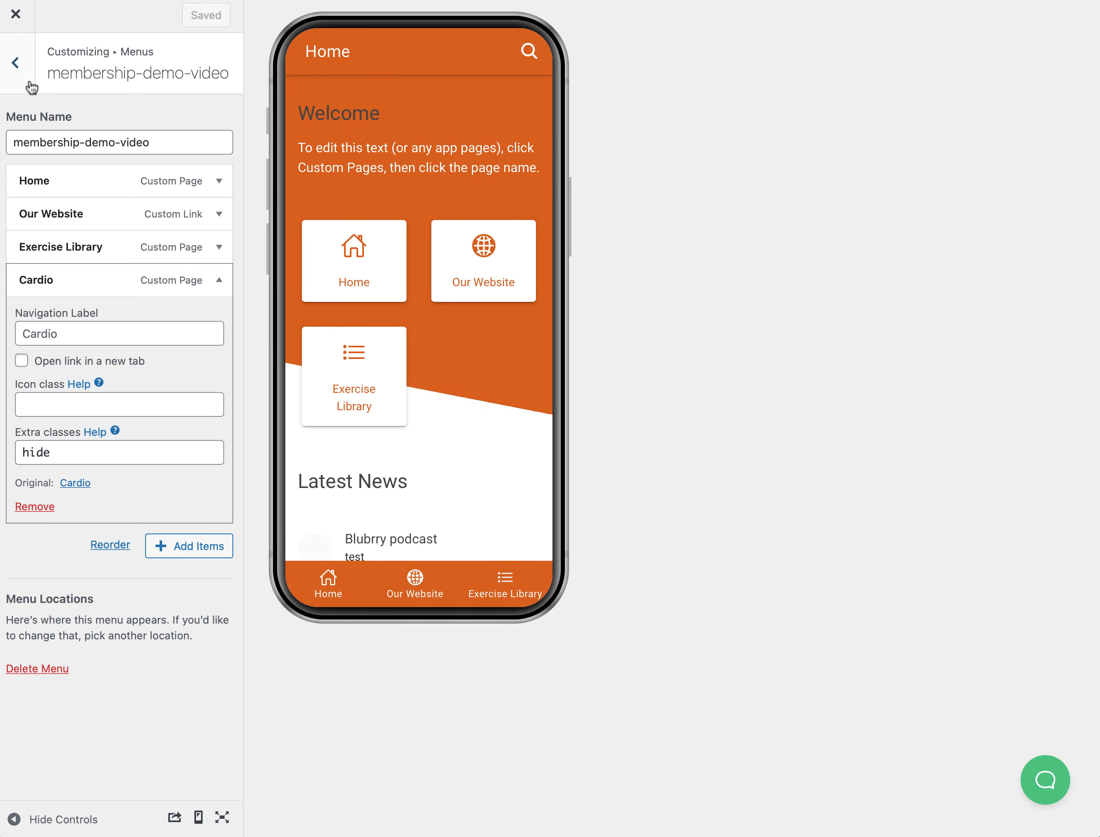
Reopen the Cardio custom page and review its post list settings and List Route
{"action": "left_click", "coordinate": [16, 63]}
{"action": "left_click", "coordinate": [16, 65]}
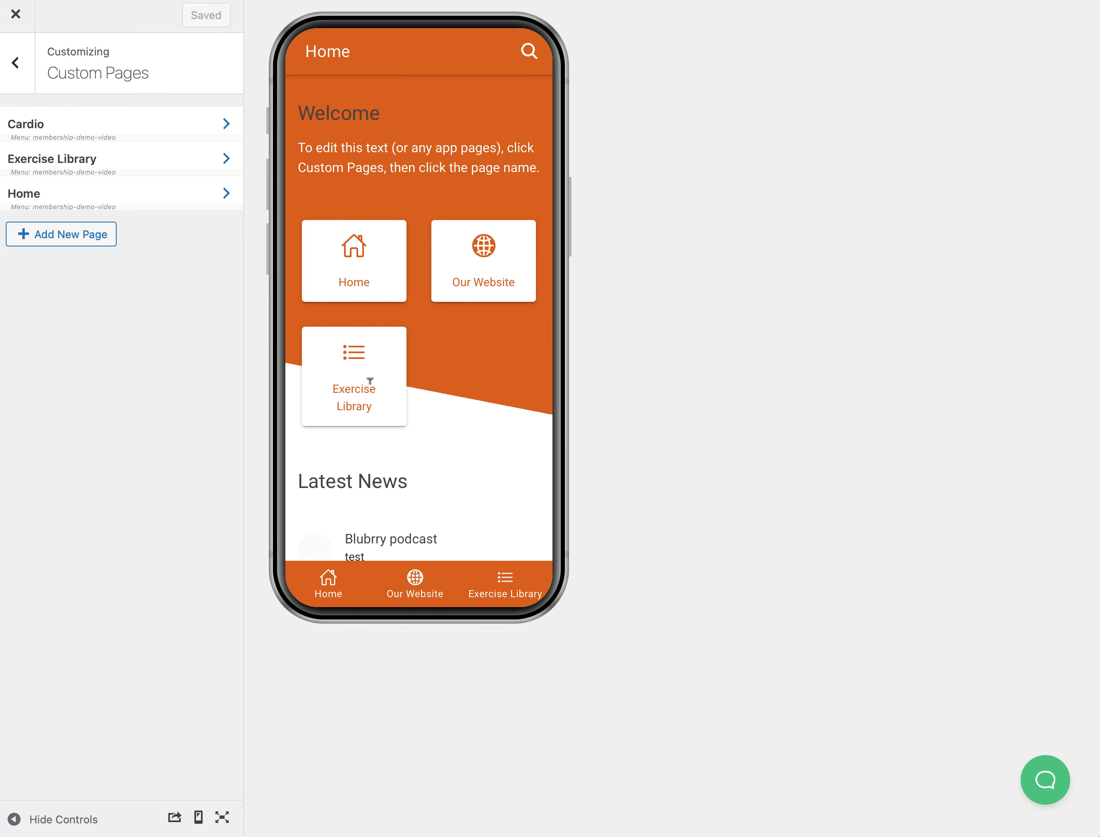
{"action": "left_click", "coordinate": [62, 134]}
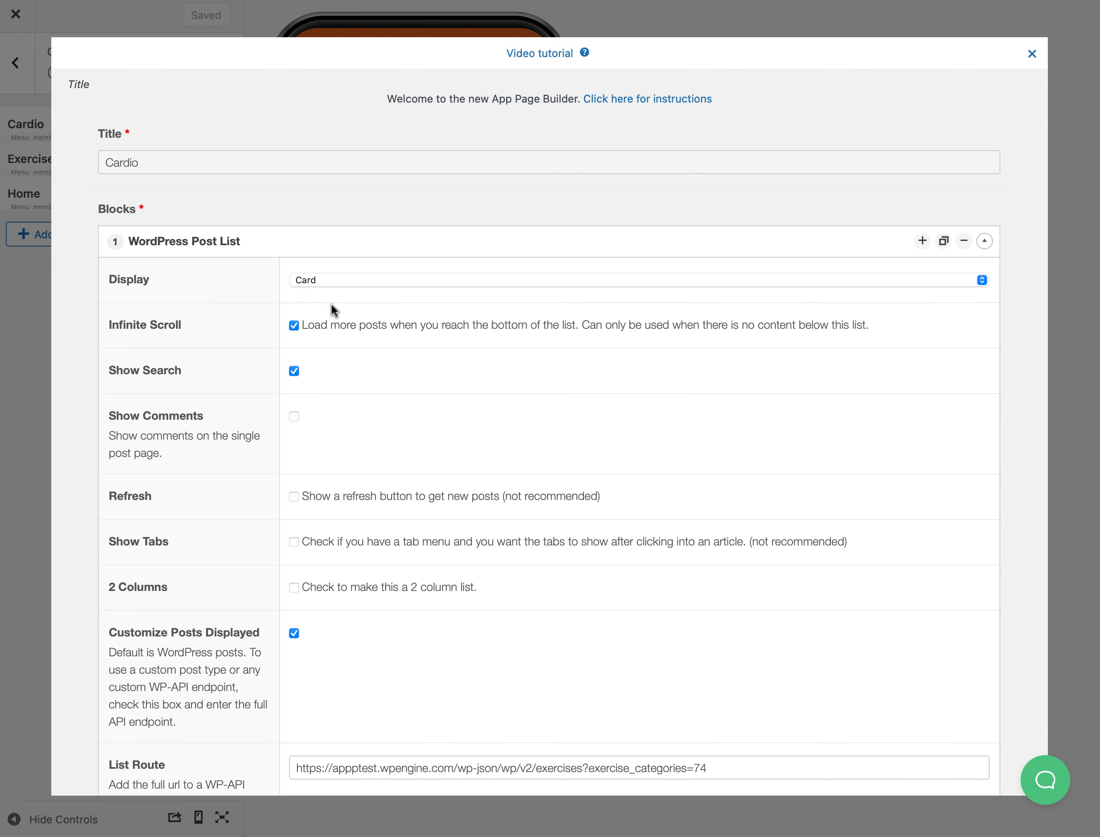
{"action": "scroll", "coordinate": [322, 333], "scroll_direction": "down", "scroll_amount": 8}
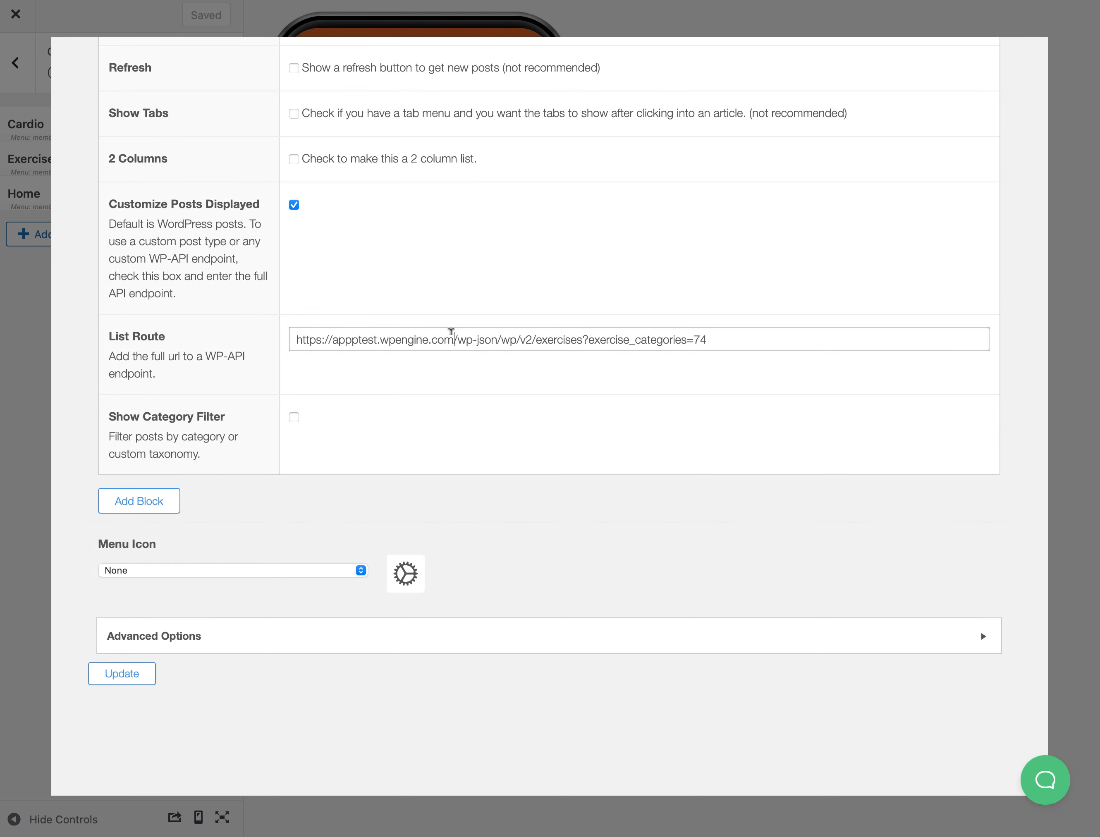
{"action": "triple_click", "coordinate": [450, 331]}
{"action": "left_click", "coordinate": [462, 334]}
{"action": "scroll", "coordinate": [392, 274], "scroll_direction": "up", "scroll_amount": 8}
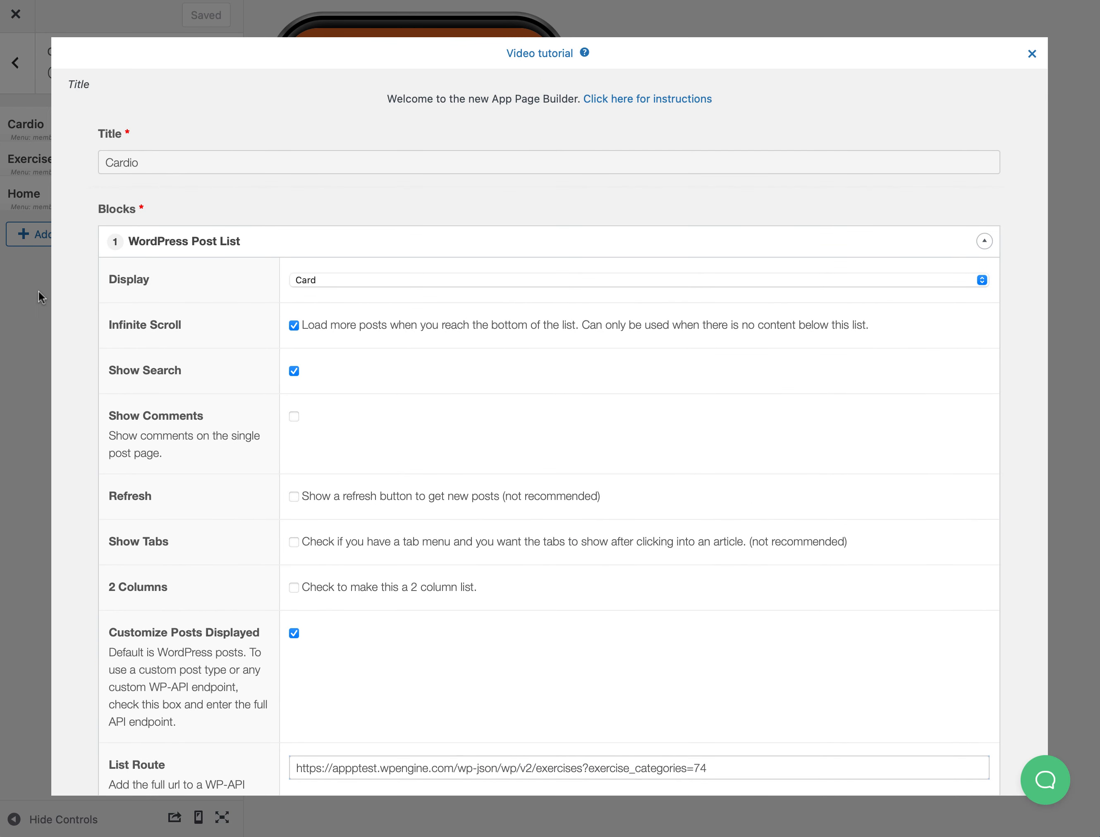
Create a new custom page titled Strength and add a WordPress Post List block to it
{"action": "left_click", "coordinate": [40, 298]}
{"action": "left_click", "coordinate": [47, 233]}
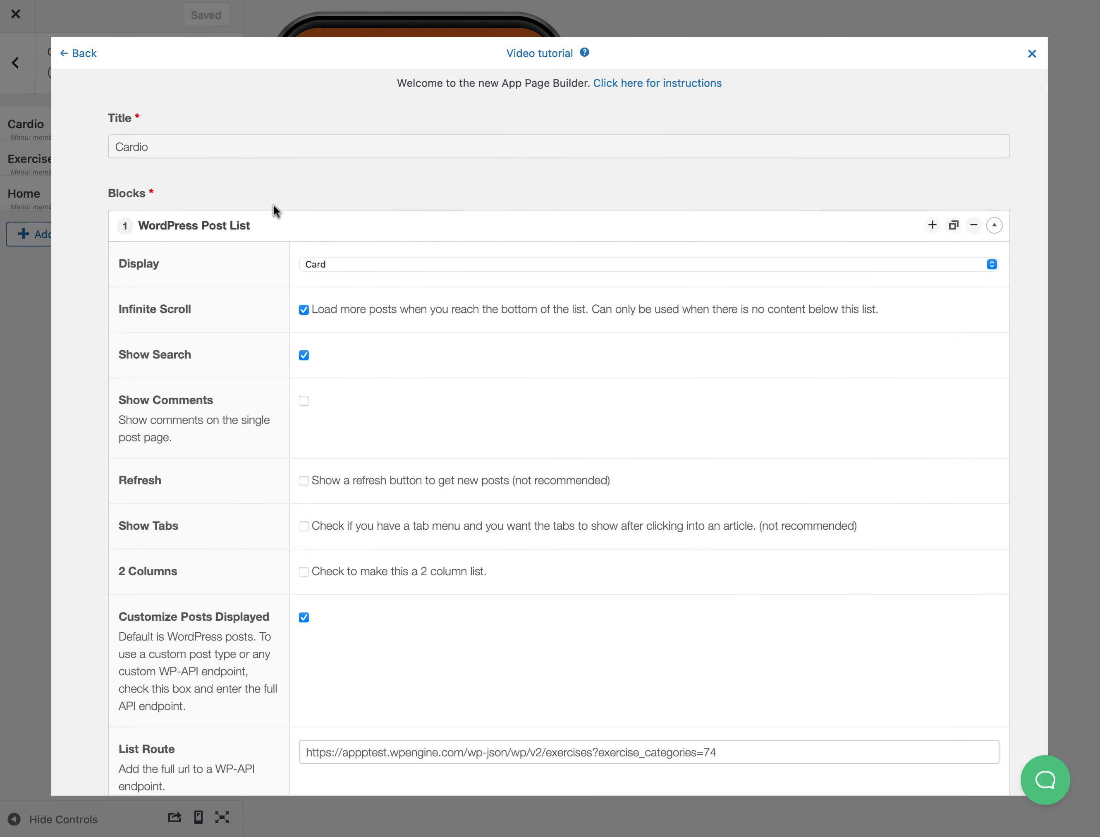
{"action": "type", "text": "Strength"}
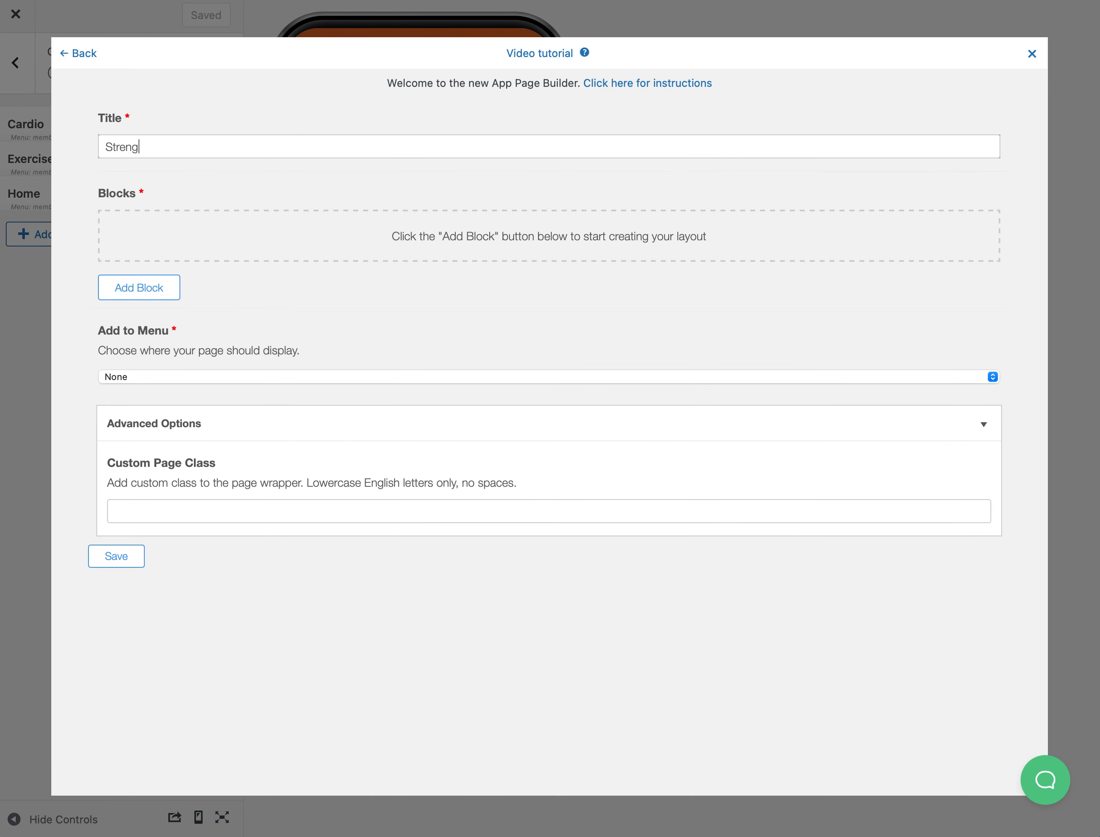
{"action": "left_click", "coordinate": [135, 286]}
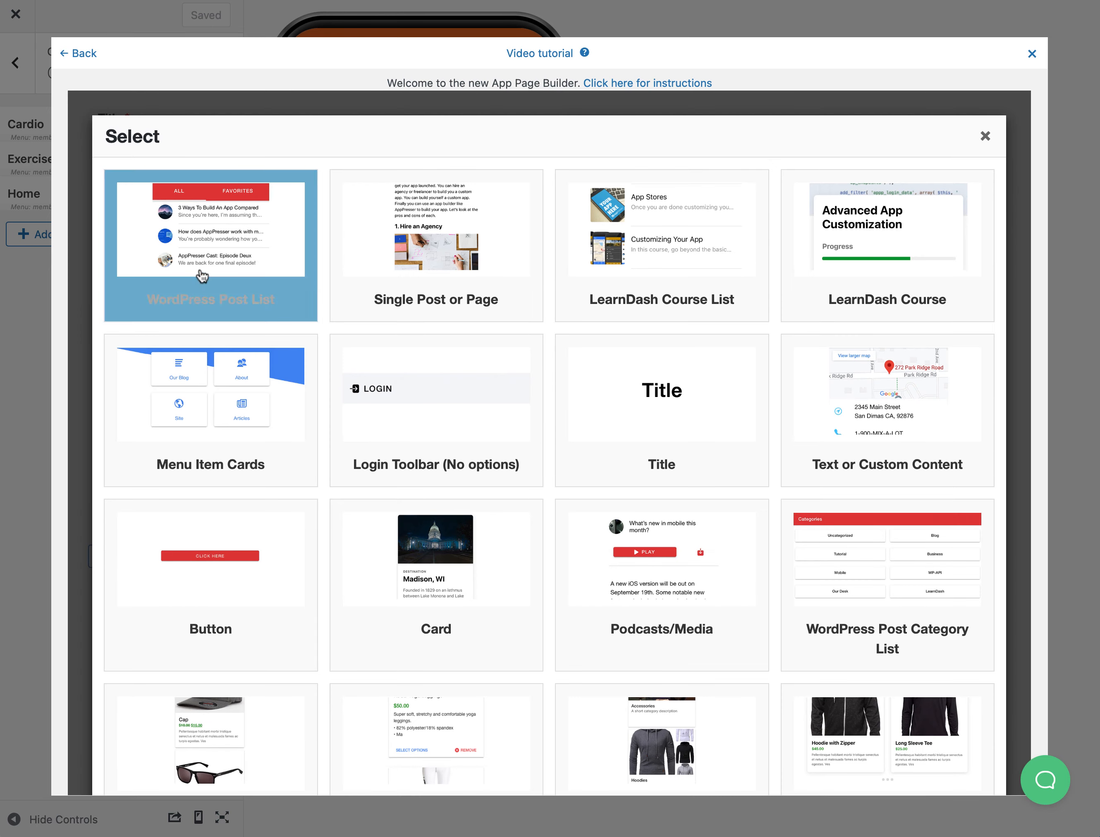
{"action": "left_click", "coordinate": [213, 268]}
Enable Infinite Scroll and Customize Posts Displayed for the Strength page's post list
{"action": "scroll", "coordinate": [317, 275], "scroll_direction": "down", "scroll_amount": 3}
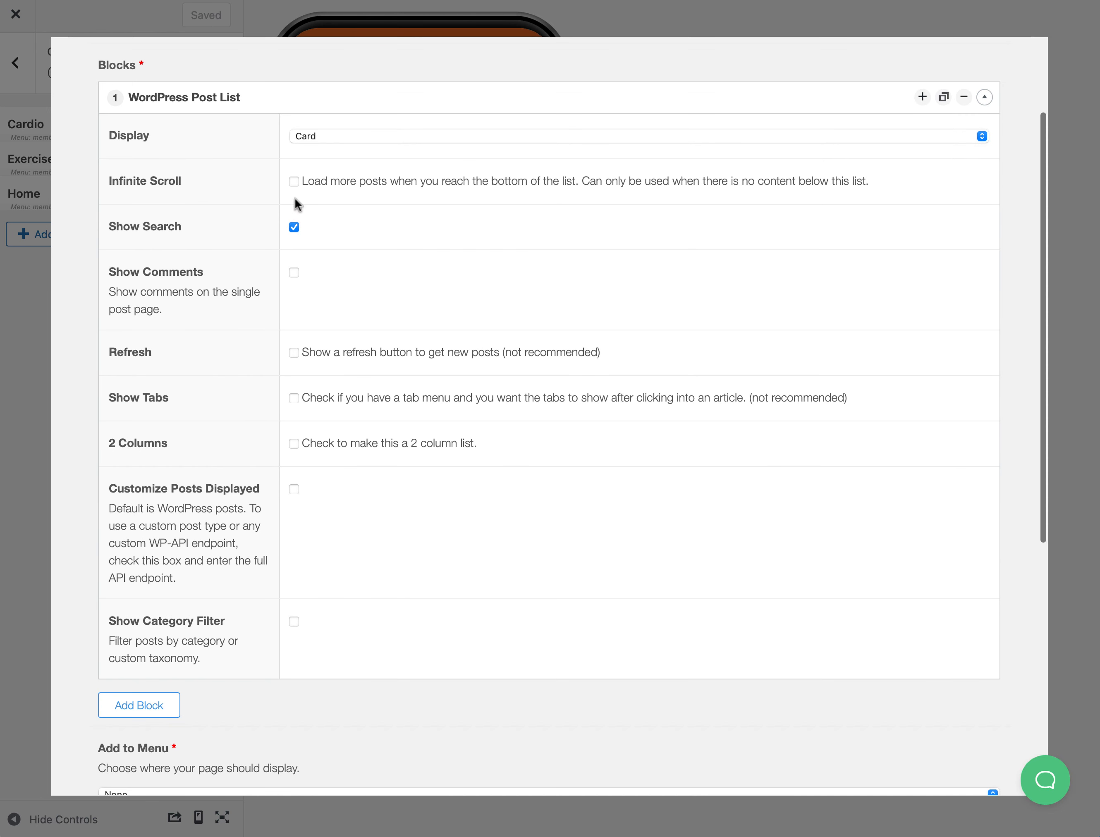
{"action": "left_click", "coordinate": [294, 181]}
{"action": "scroll", "coordinate": [279, 235], "scroll_direction": "down", "scroll_amount": 1}
{"action": "scroll", "coordinate": [278, 235], "scroll_direction": "down", "scroll_amount": 3}
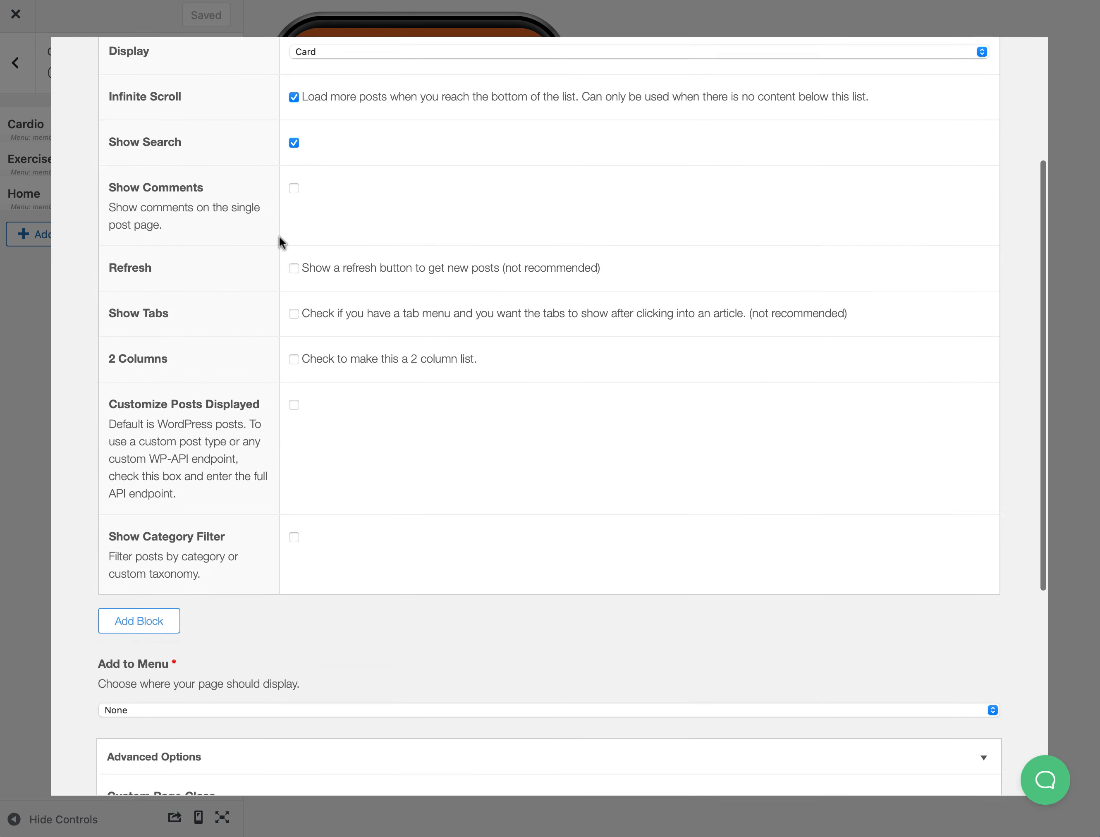
{"action": "left_click", "coordinate": [294, 340]}
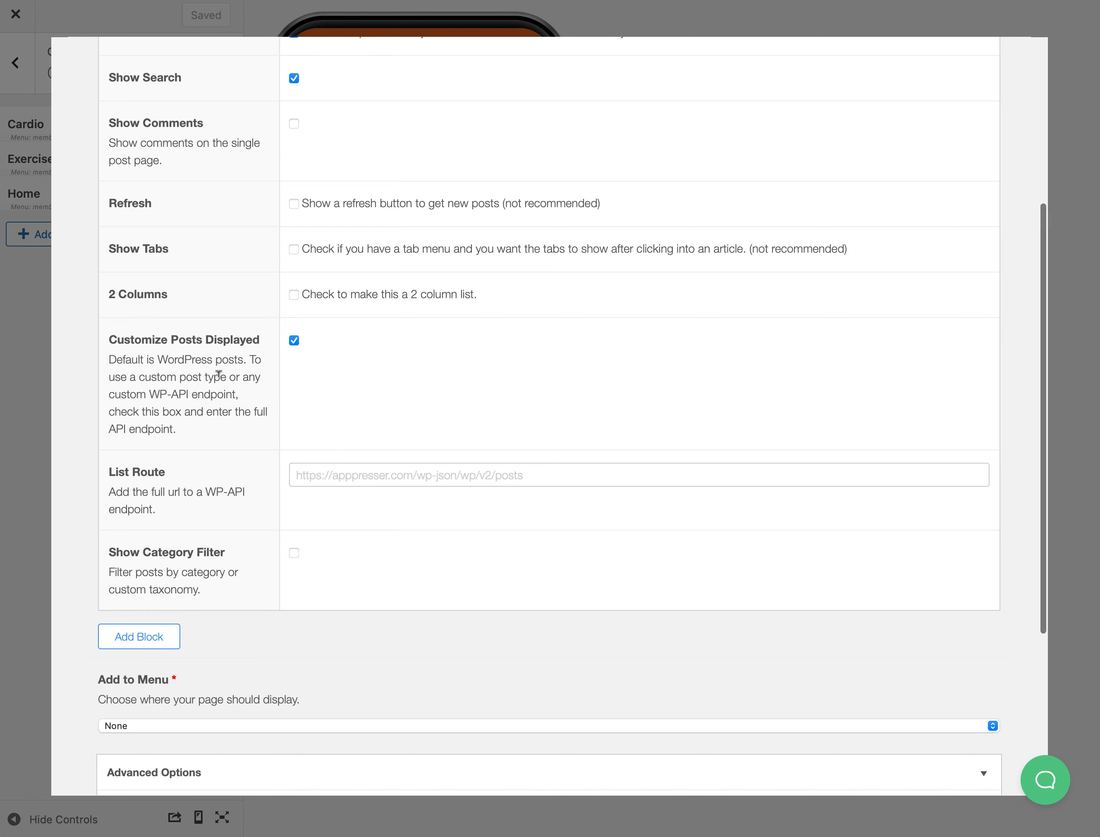
{"action": "scroll", "coordinate": [357, 321], "scroll_direction": "down", "scroll_amount": 5}
{"action": "type", "text": "https://appptest.wpengine.com/wp-json/wp/v2/exercises?exercise_categories=74"}
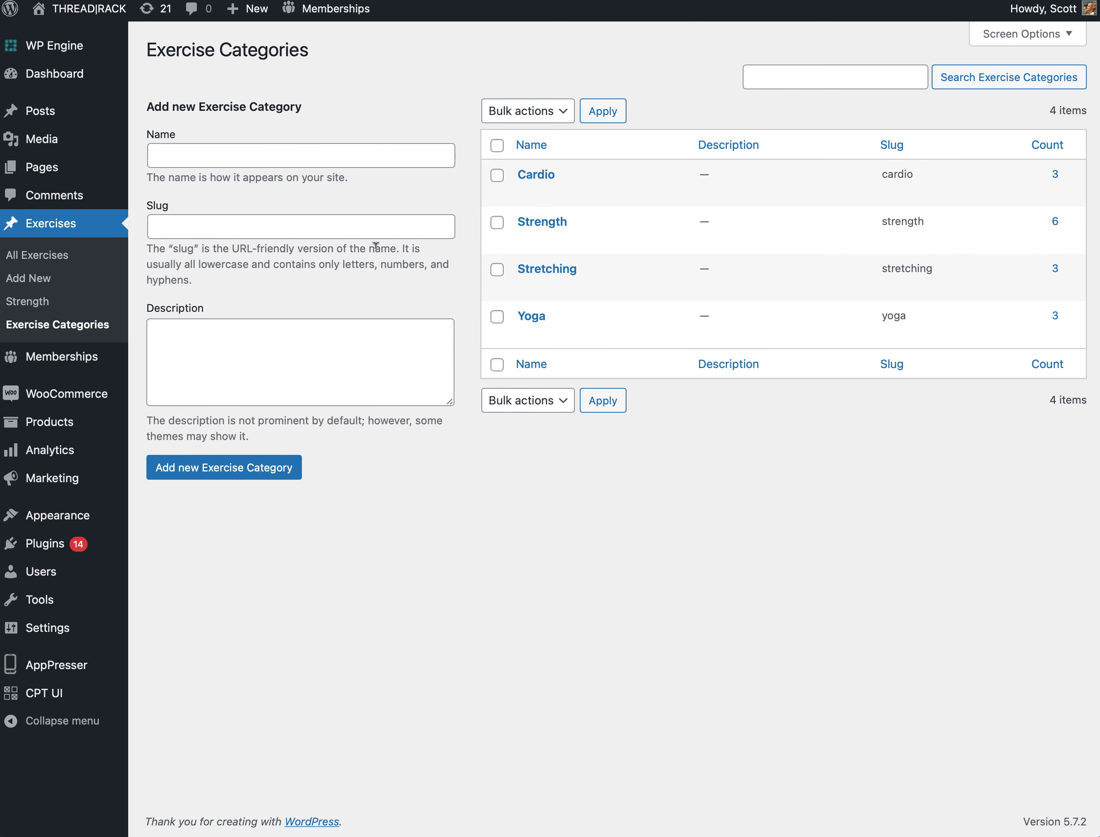
{"action": "mouse_move", "coordinate": [529, 226]}
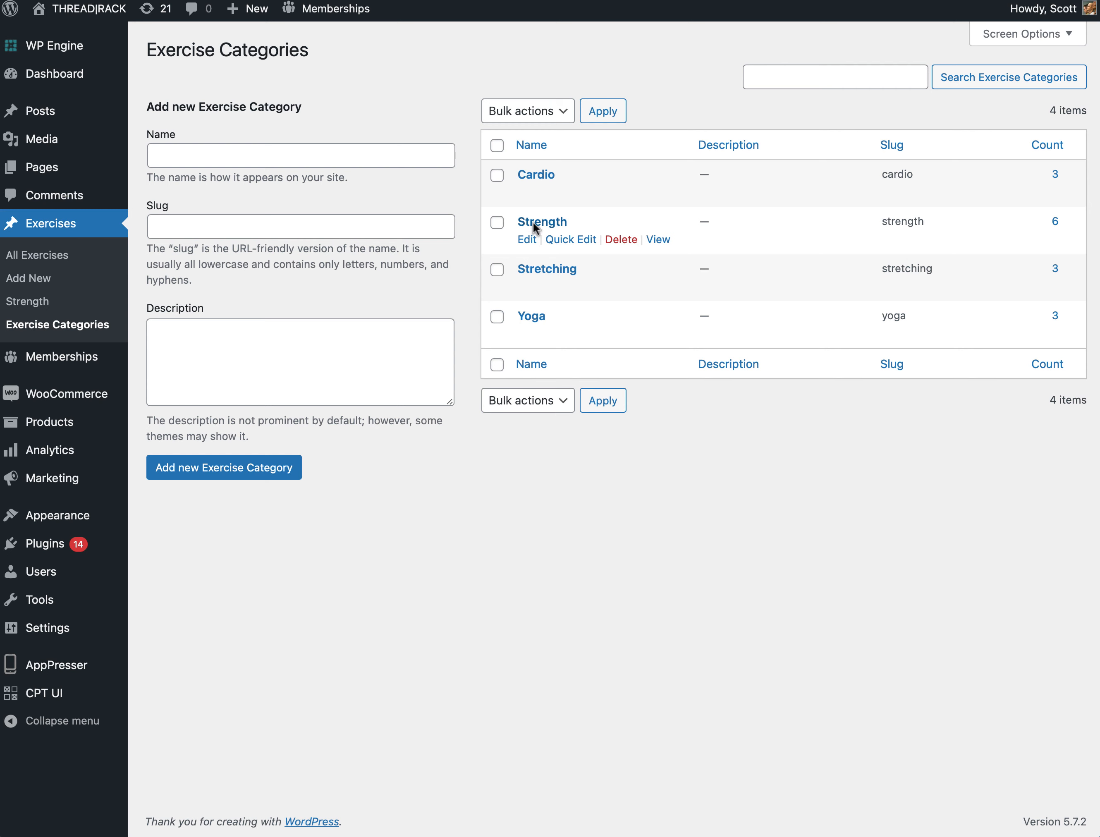
{"action": "left_click", "coordinate": [535, 224]}
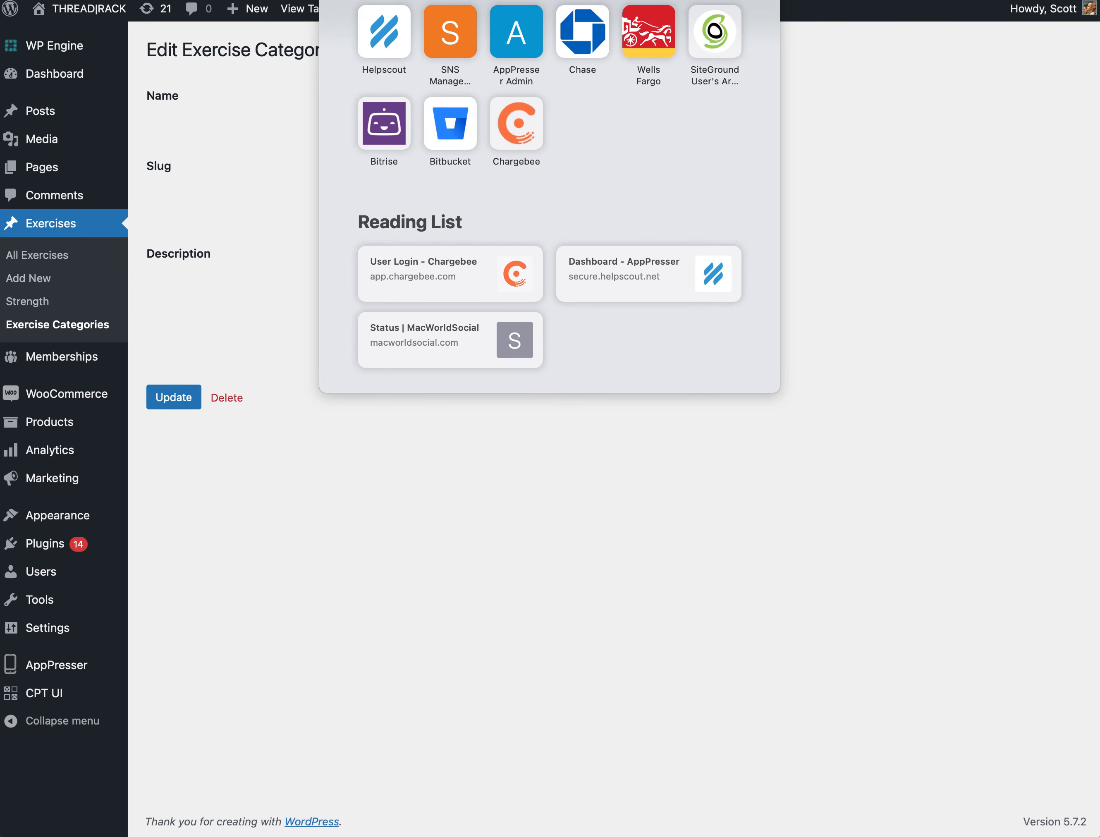
{"action": "key", "text": "Escape"}
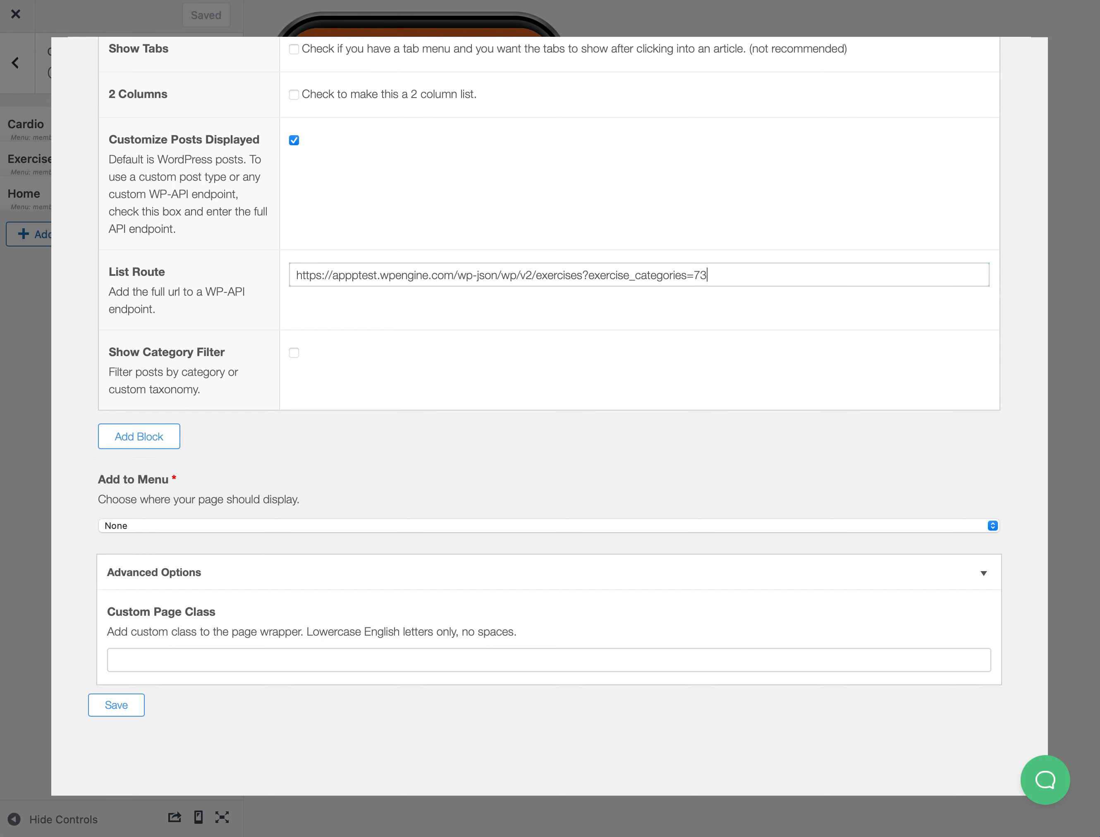
Add the Strength page to the membership-demo-video menu with the Always hide this item condition and save the page
{"action": "left_click", "coordinate": [159, 526]}
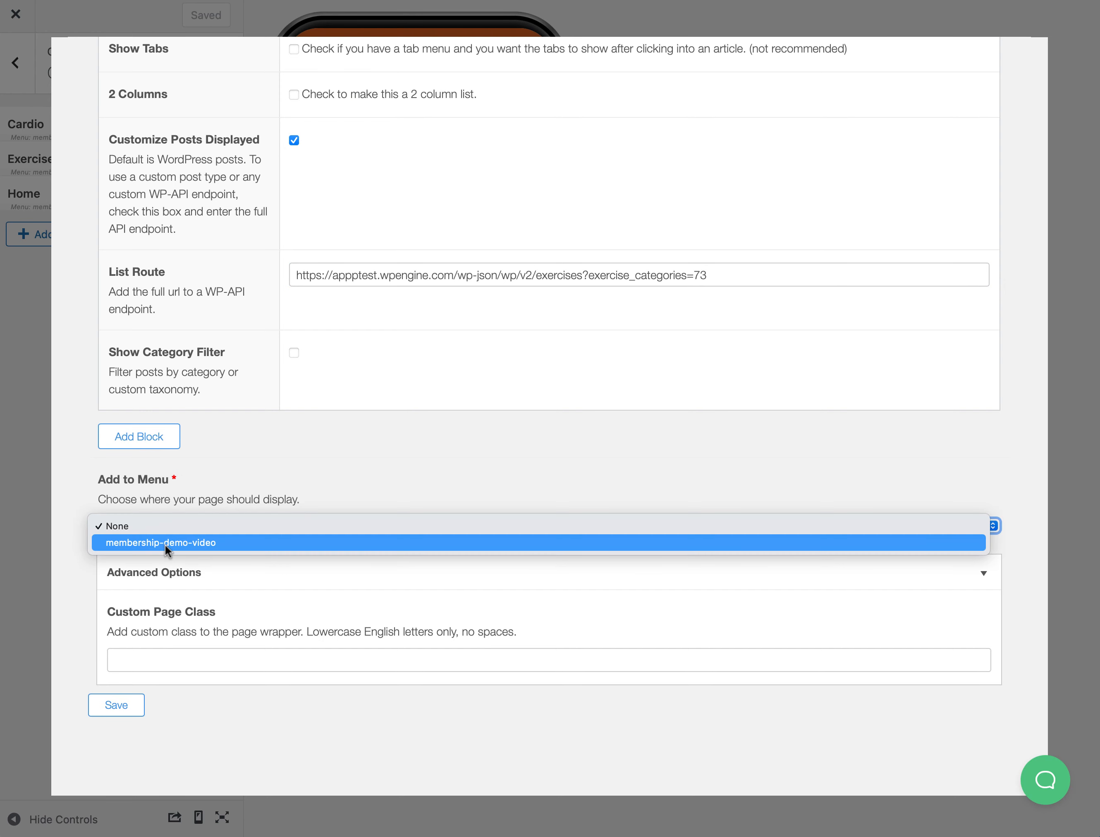
{"action": "left_click", "coordinate": [166, 544]}
{"action": "scroll", "coordinate": [80, 642], "scroll_direction": "down", "scroll_amount": 5}
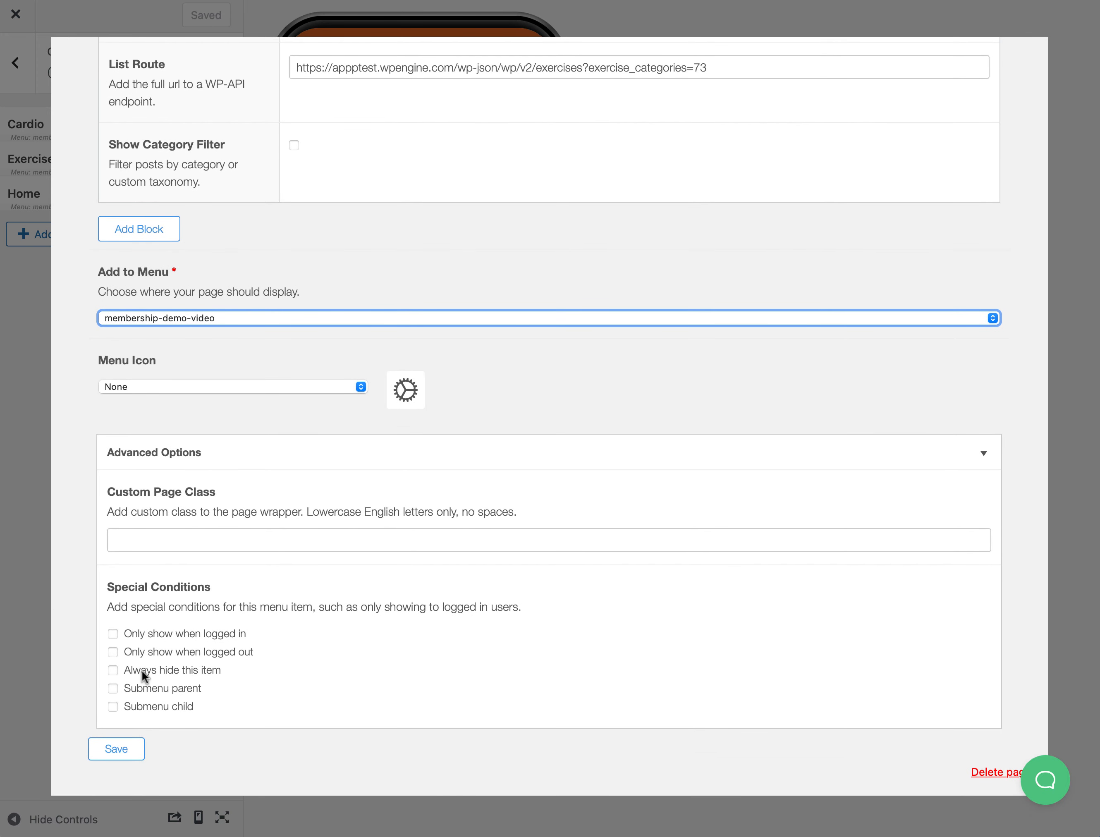
{"action": "left_click", "coordinate": [142, 673]}
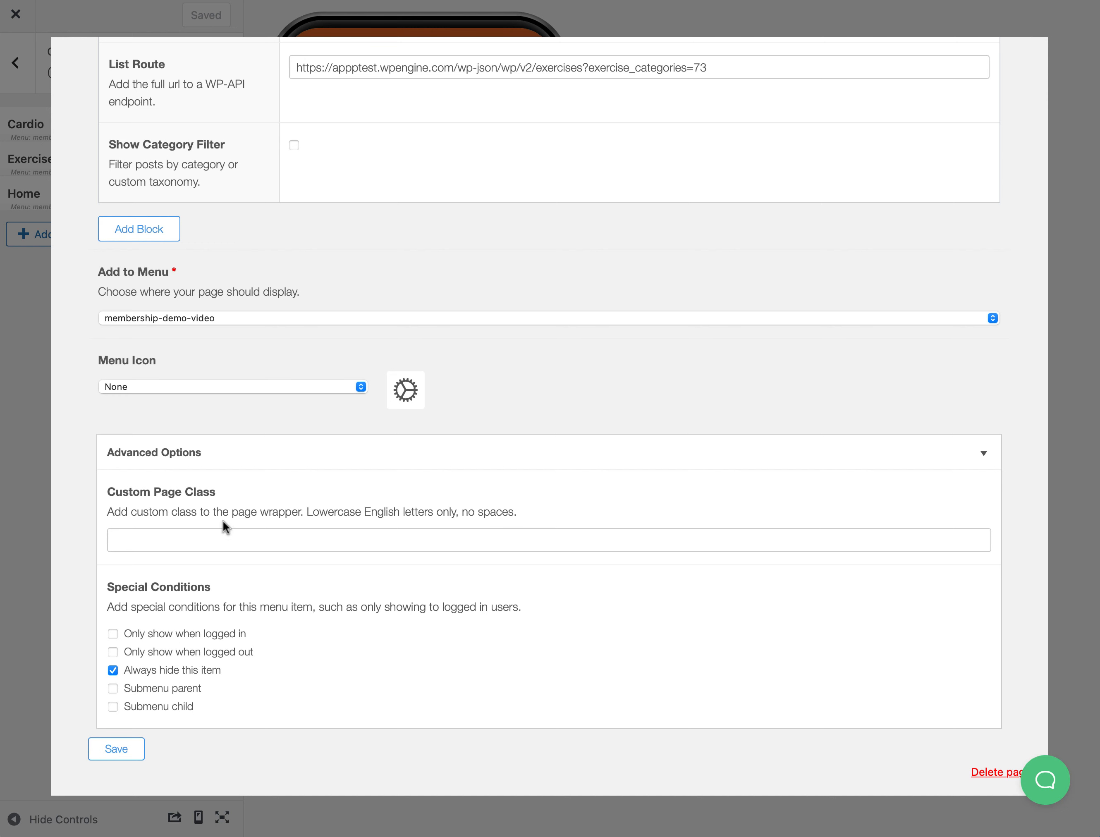
{"action": "left_click", "coordinate": [116, 751]}
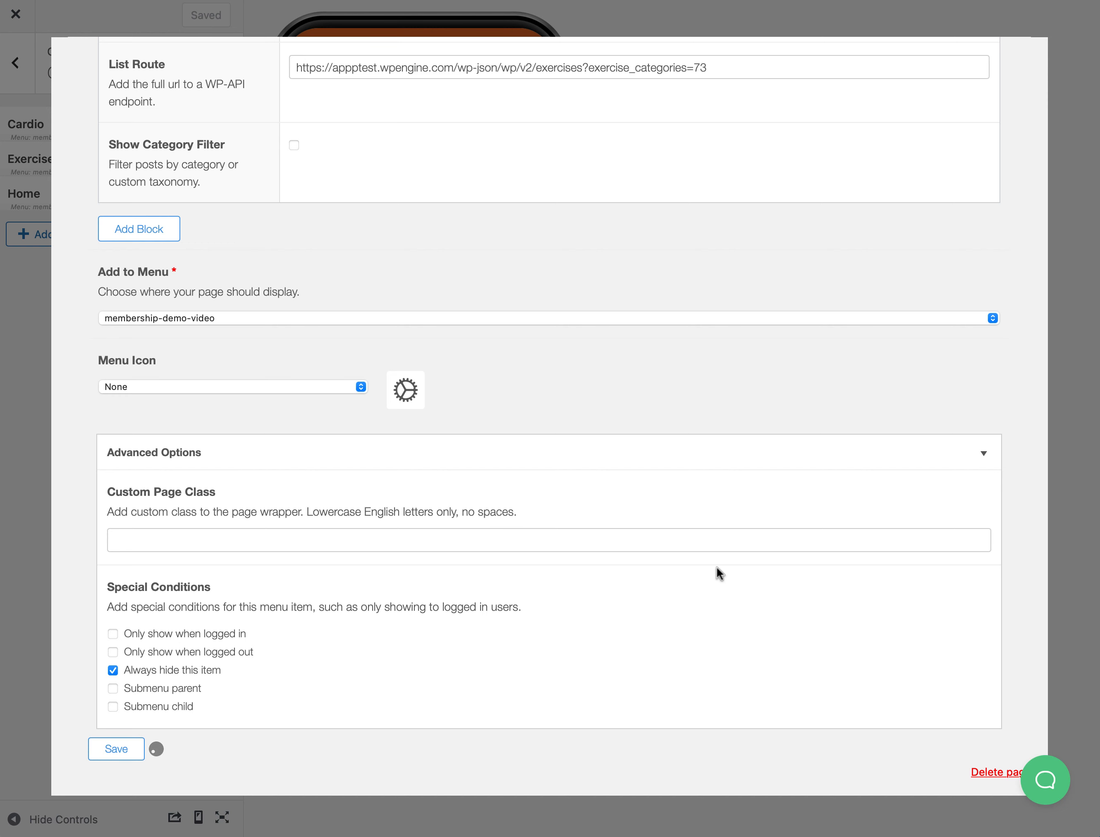